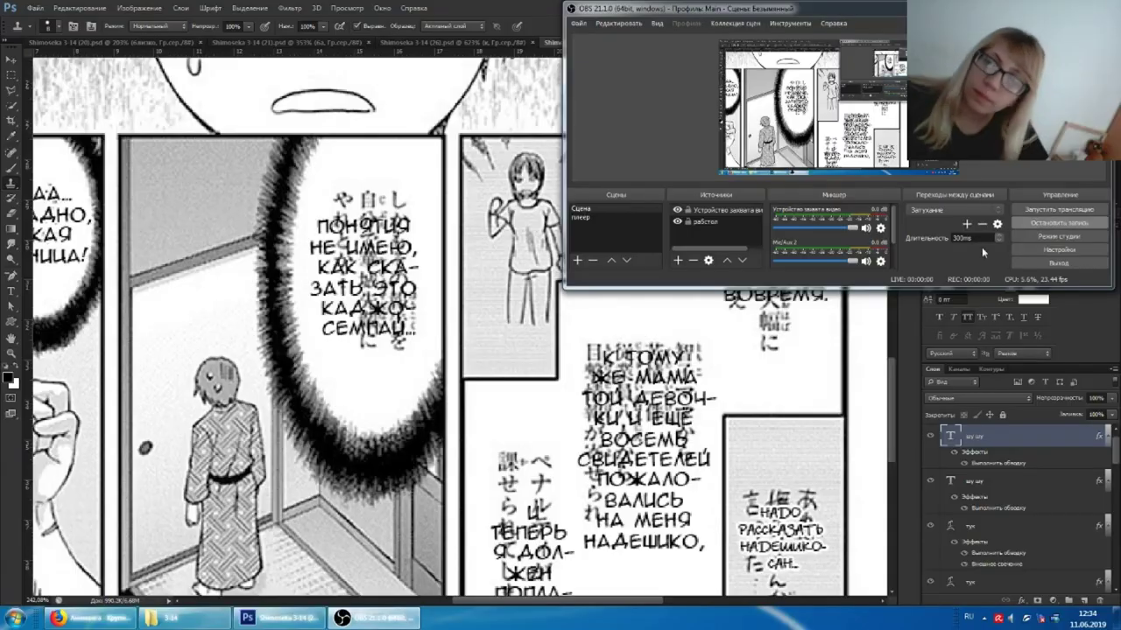
Bring the Photoshop window with the translated manga page back in front of OBS
{"action": "left_click", "coordinate": [910, 313]}
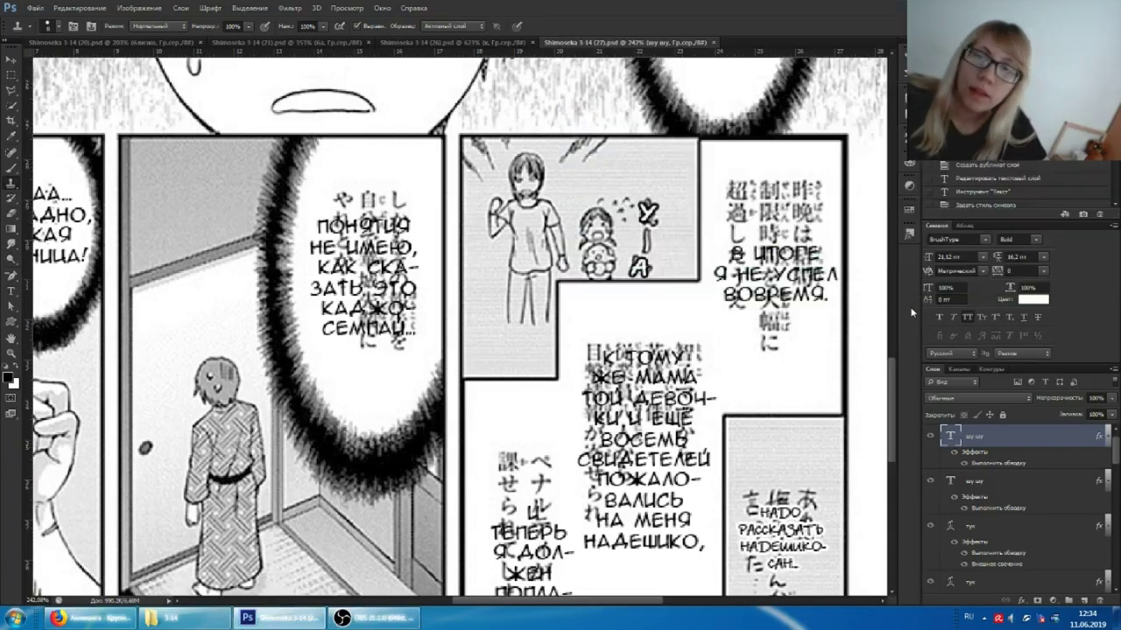
Hide the 'jp' Japanese text layer and select the 'Фон' artwork layer
{"action": "scroll", "coordinate": [826, 310], "scroll_direction": "right", "scroll_amount": 1}
{"action": "scroll", "coordinate": [972, 521], "scroll_direction": "down", "scroll_amount": 3}
{"action": "scroll", "coordinate": [972, 521], "scroll_direction": "down", "scroll_amount": 2}
{"action": "scroll", "coordinate": [971, 521], "scroll_direction": "down", "scroll_amount": 2}
{"action": "scroll", "coordinate": [972, 521], "scroll_direction": "down", "scroll_amount": 2}
{"action": "scroll", "coordinate": [971, 521], "scroll_direction": "down", "scroll_amount": 2}
{"action": "scroll", "coordinate": [972, 521], "scroll_direction": "down", "scroll_amount": 2}
{"action": "scroll", "coordinate": [972, 521], "scroll_direction": "down", "scroll_amount": 1}
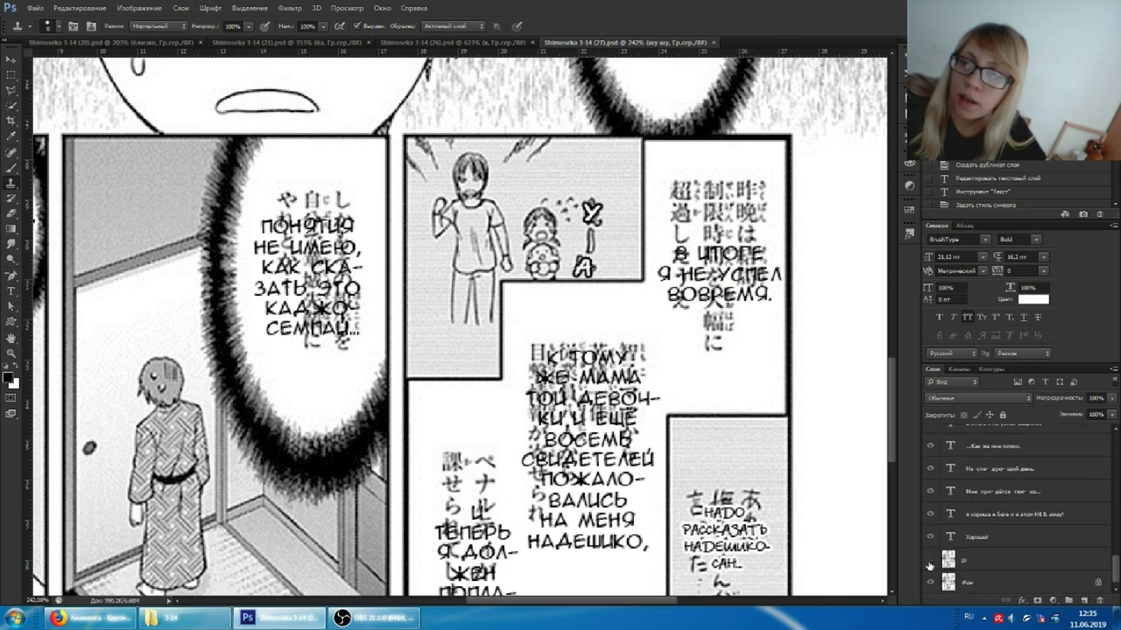
{"action": "left_click", "coordinate": [930, 561]}
{"action": "left_click", "coordinate": [963, 578]}
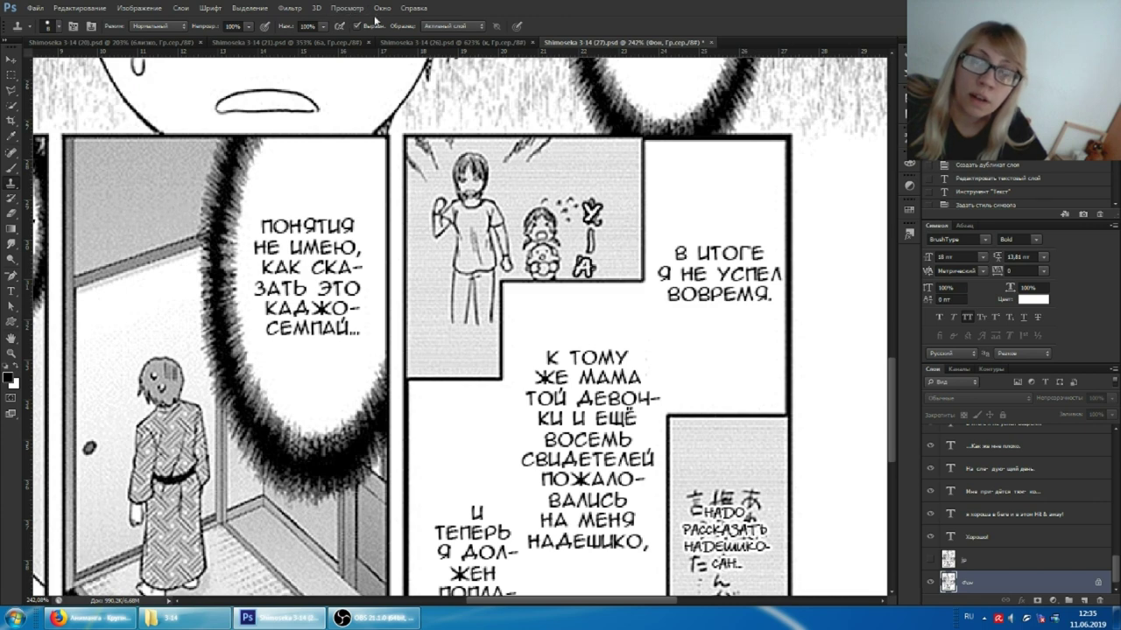
Clone-stamp away the X-like mark on the У and the stray marks left of А
{"action": "scroll", "coordinate": [644, 178], "scroll_direction": "up", "scroll_amount": 1}
{"action": "scroll", "coordinate": [644, 179], "scroll_direction": "up", "scroll_amount": 3}
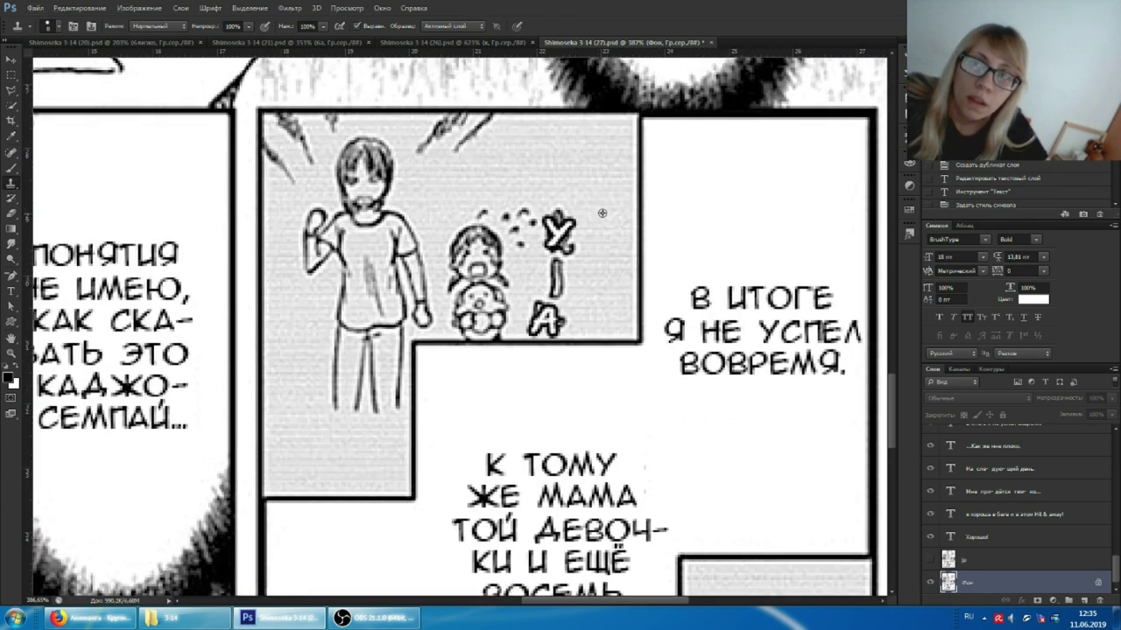
{"action": "scroll", "coordinate": [602, 213], "scroll_direction": "up", "scroll_amount": 4}
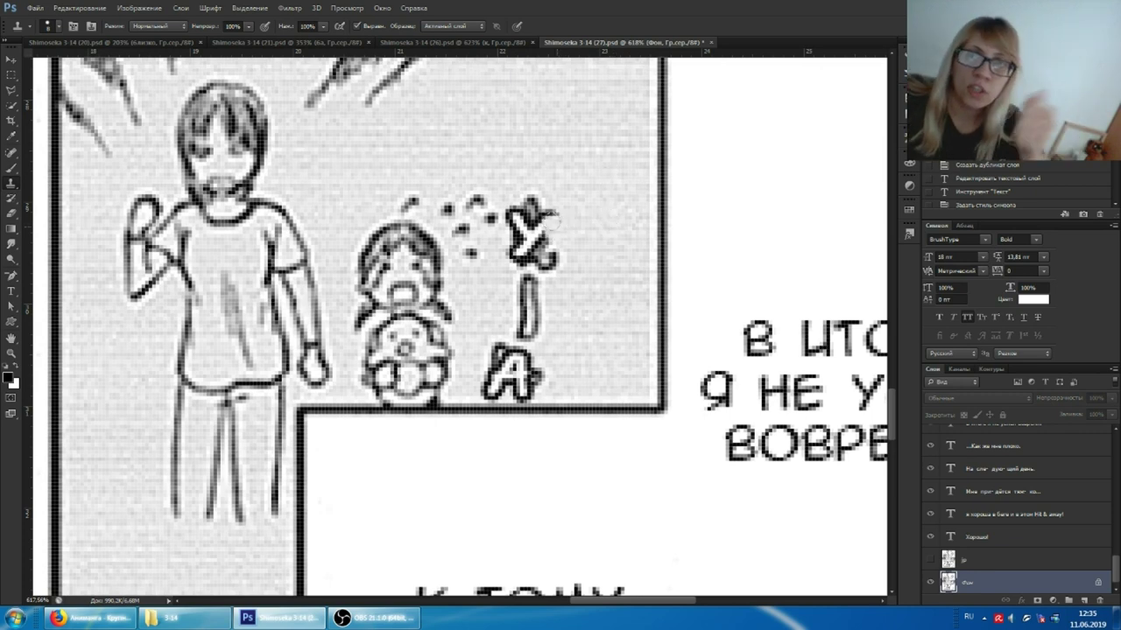
{"action": "left_click", "coordinate": [551, 223]}
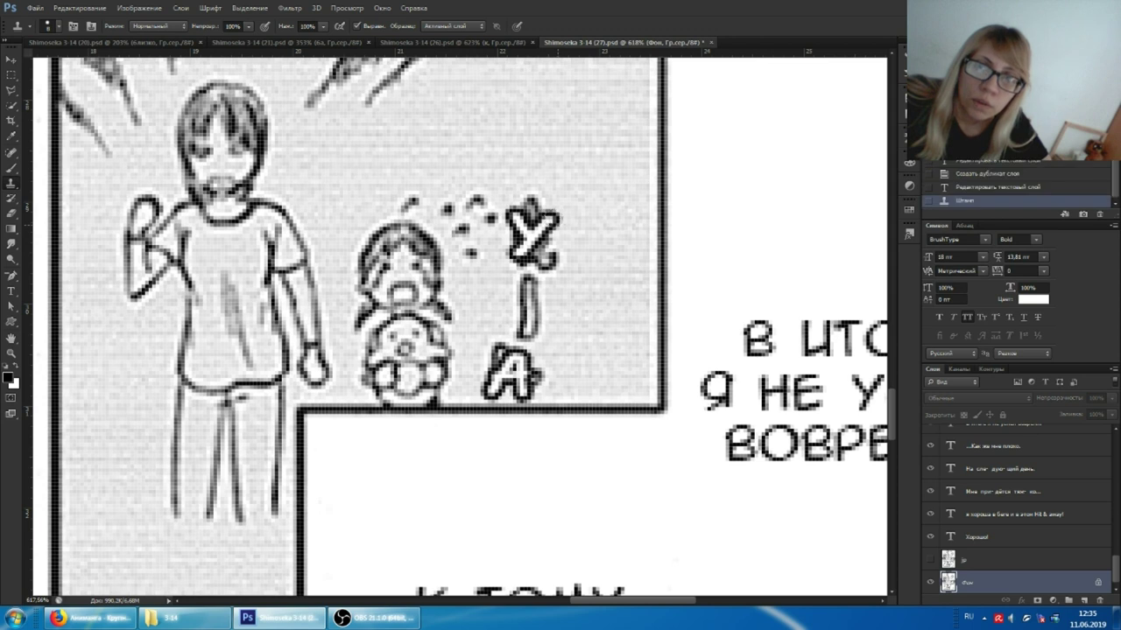
{"action": "mouse_move", "coordinate": [541, 186]}
{"action": "left_mouse_down"}
{"action": "mouse_move", "coordinate": [551, 263]}
{"action": "mouse_move", "coordinate": [523, 254]}
{"action": "left_mouse_up"}
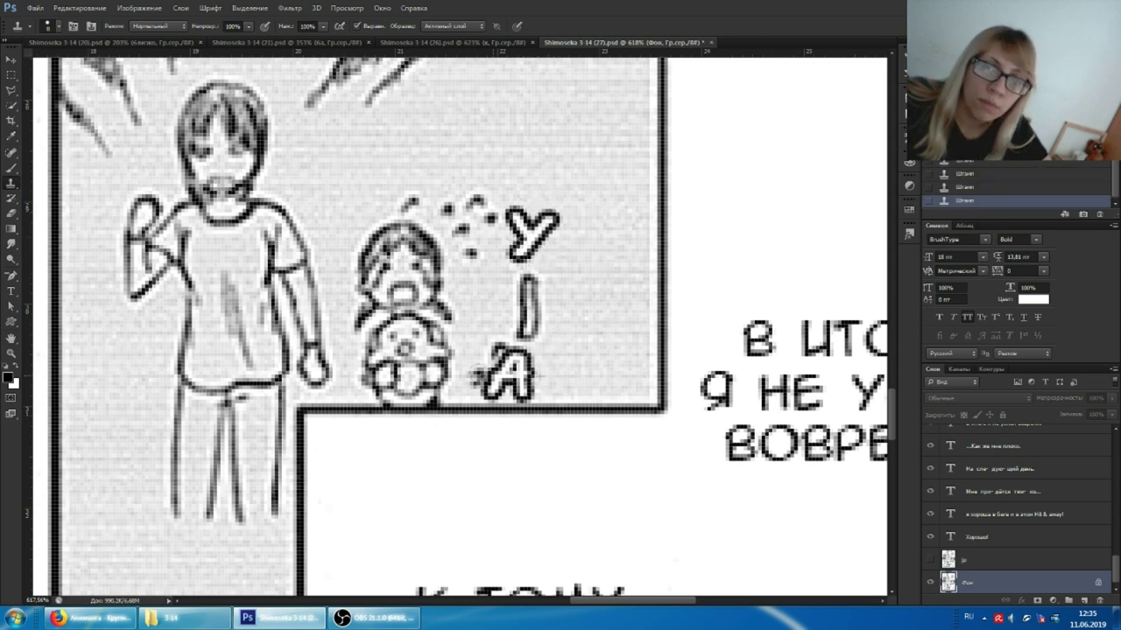
{"action": "left_click_drag", "start_coordinate": [477, 369], "coordinate": [466, 376]}
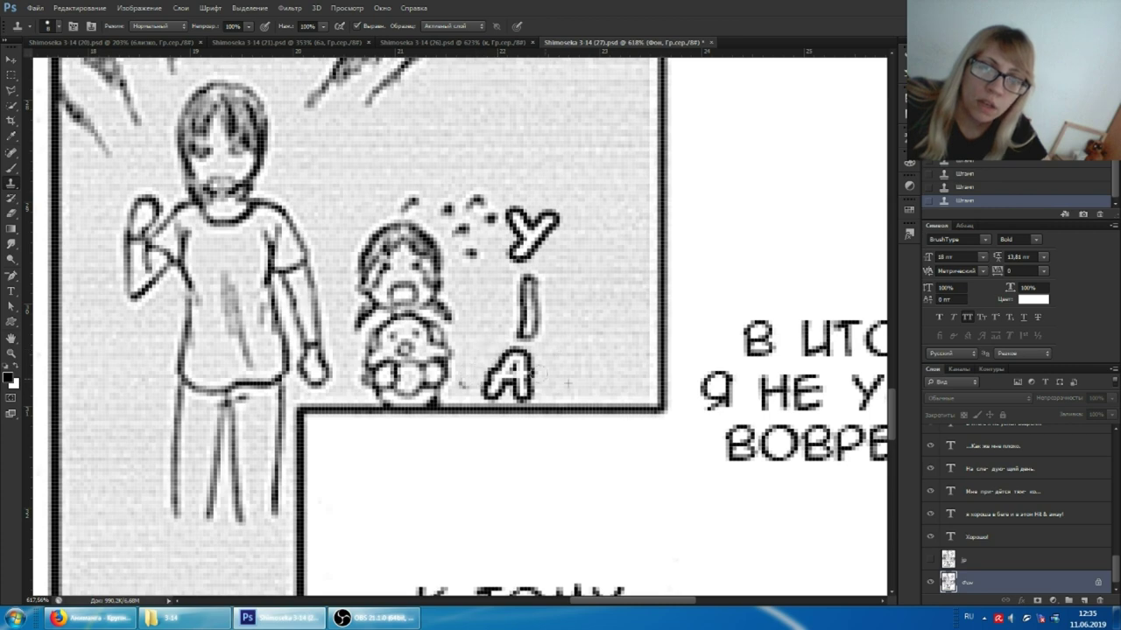
{"action": "scroll", "coordinate": [530, 353], "scroll_direction": "down", "scroll_amount": 2, "text": "alt"}
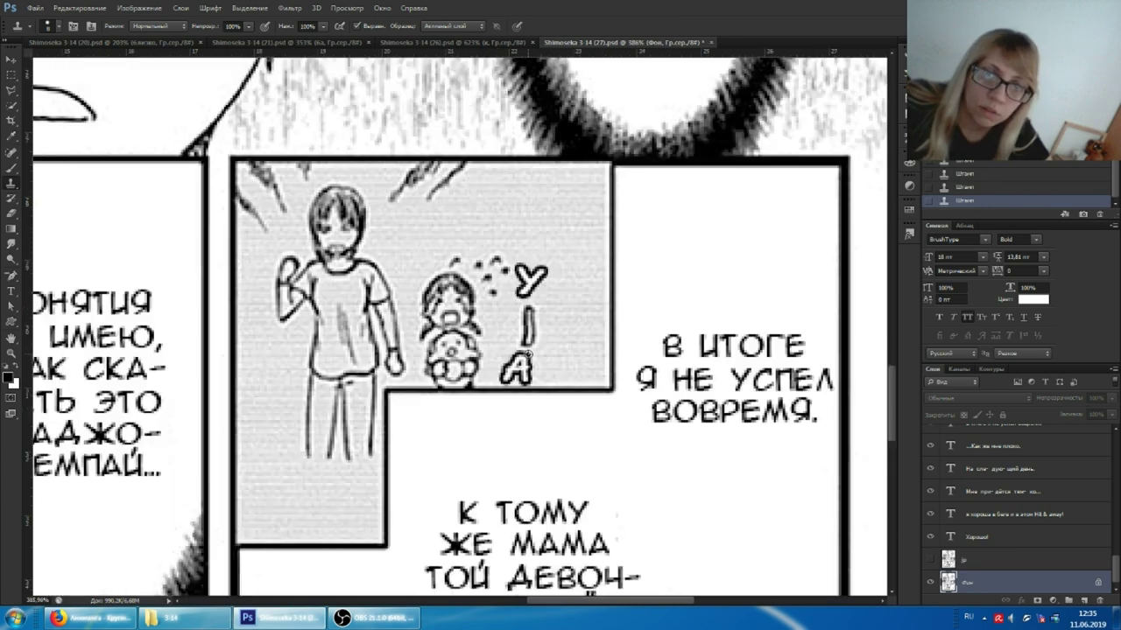
Zoom to the grey lower-right panel and clone screentone over the kanji beside НАДО
{"action": "scroll", "coordinate": [530, 354], "scroll_direction": "down", "scroll_amount": 2, "text": "alt"}
{"action": "scroll", "coordinate": [543, 363], "scroll_direction": "down", "scroll_amount": 3}
{"action": "scroll", "coordinate": [560, 367], "scroll_direction": "down", "scroll_amount": 1}
{"action": "scroll", "coordinate": [565, 376], "scroll_direction": "down", "scroll_amount": 2}
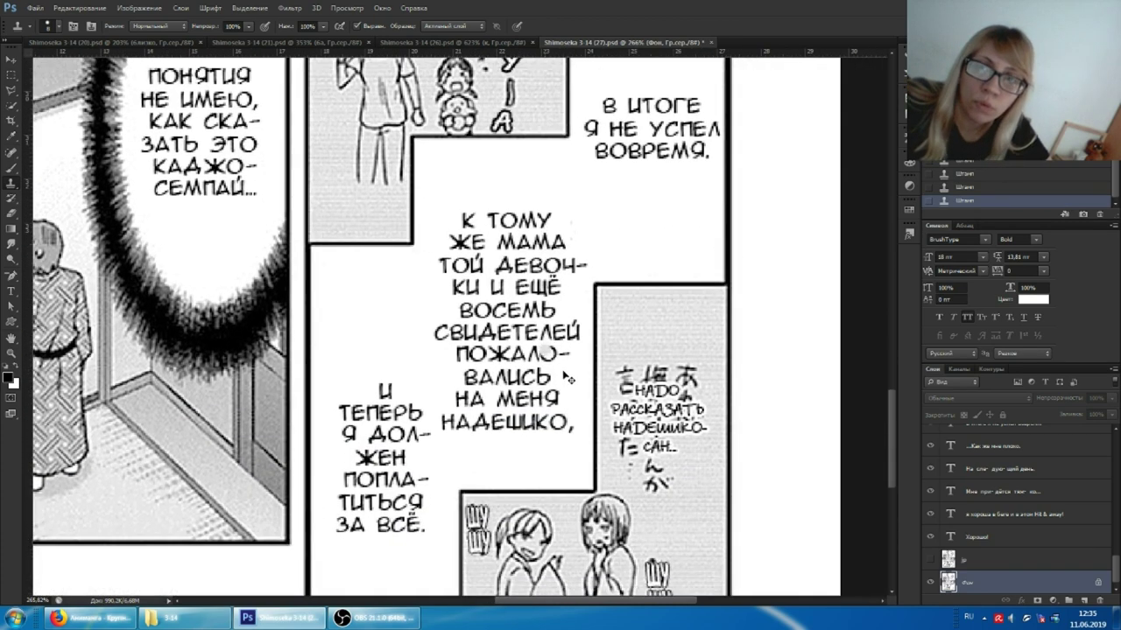
{"action": "scroll", "coordinate": [566, 377], "scroll_direction": "down", "scroll_amount": 1}
{"action": "scroll", "coordinate": [577, 350], "scroll_direction": "down", "scroll_amount": 1}
{"action": "scroll", "coordinate": [613, 289], "scroll_direction": "right", "scroll_amount": 1}
{"action": "scroll", "coordinate": [556, 313], "scroll_direction": "up", "scroll_amount": 2, "text": "alt"}
{"action": "scroll", "coordinate": [569, 227], "scroll_direction": "up", "scroll_amount": 1, "text": "alt"}
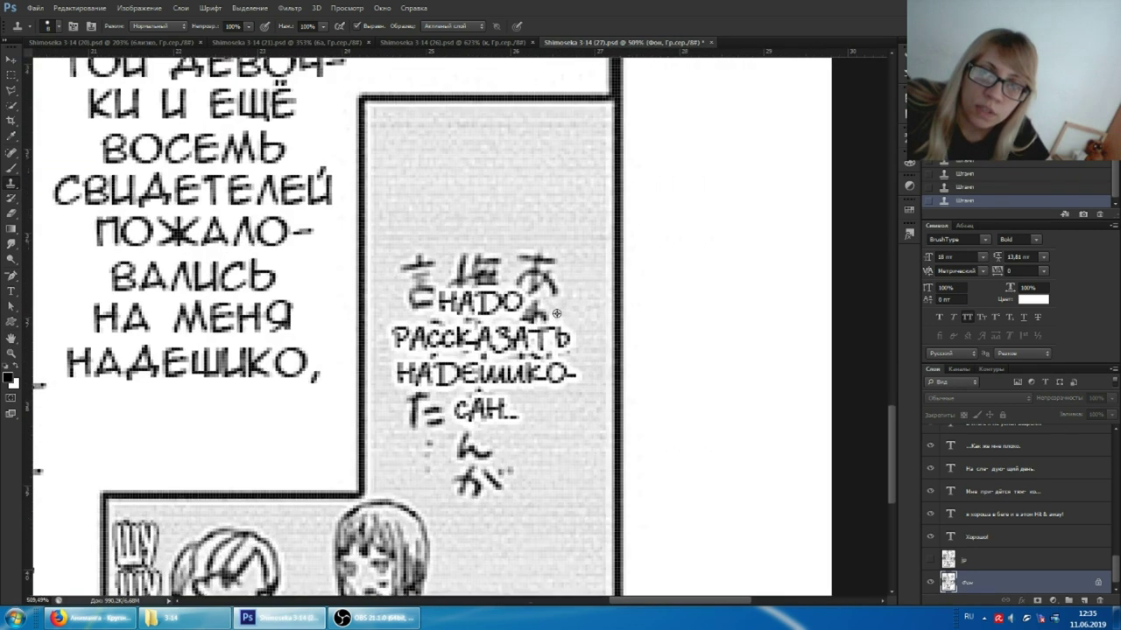
{"action": "scroll", "coordinate": [583, 215], "scroll_direction": "down", "scroll_amount": 1}
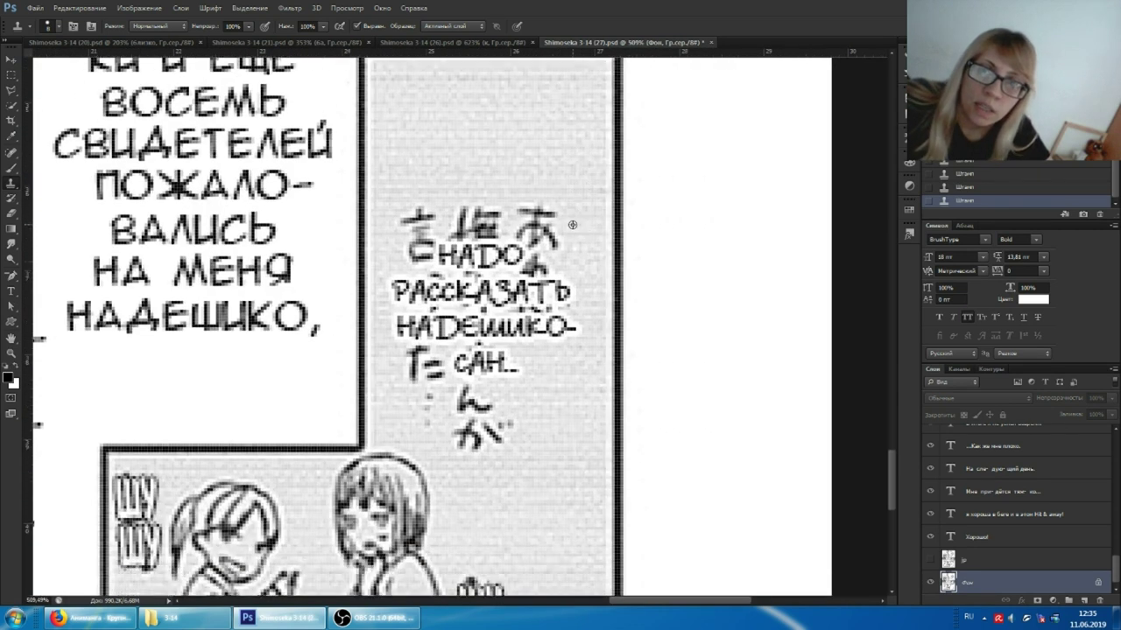
{"action": "scroll", "coordinate": [572, 226], "scroll_direction": "up", "scroll_amount": 1}
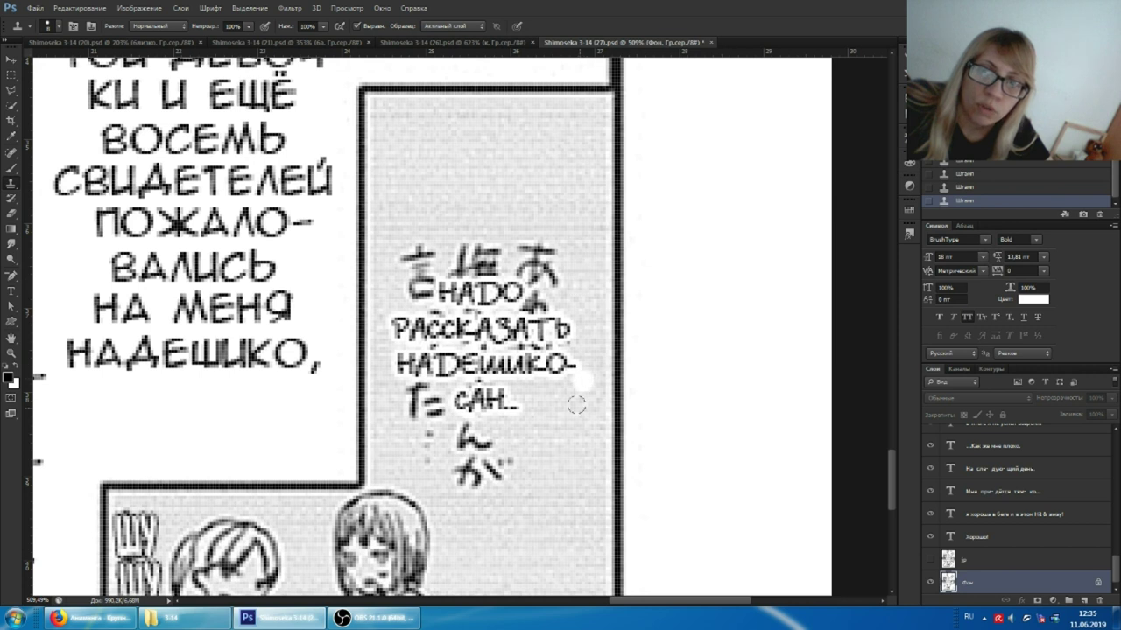
{"action": "mouse_move", "coordinate": [525, 267]}
{"action": "left_mouse_down"}
{"action": "mouse_move", "coordinate": [524, 289]}
{"action": "mouse_move", "coordinate": [550, 262]}
{"action": "left_mouse_up"}
Cover the white blotches right of НАДЕШИКО- with grey screentone
{"action": "scroll", "coordinate": [549, 263], "scroll_direction": "down", "scroll_amount": 1}
{"action": "scroll", "coordinate": [549, 273], "scroll_direction": "up", "scroll_amount": 1}
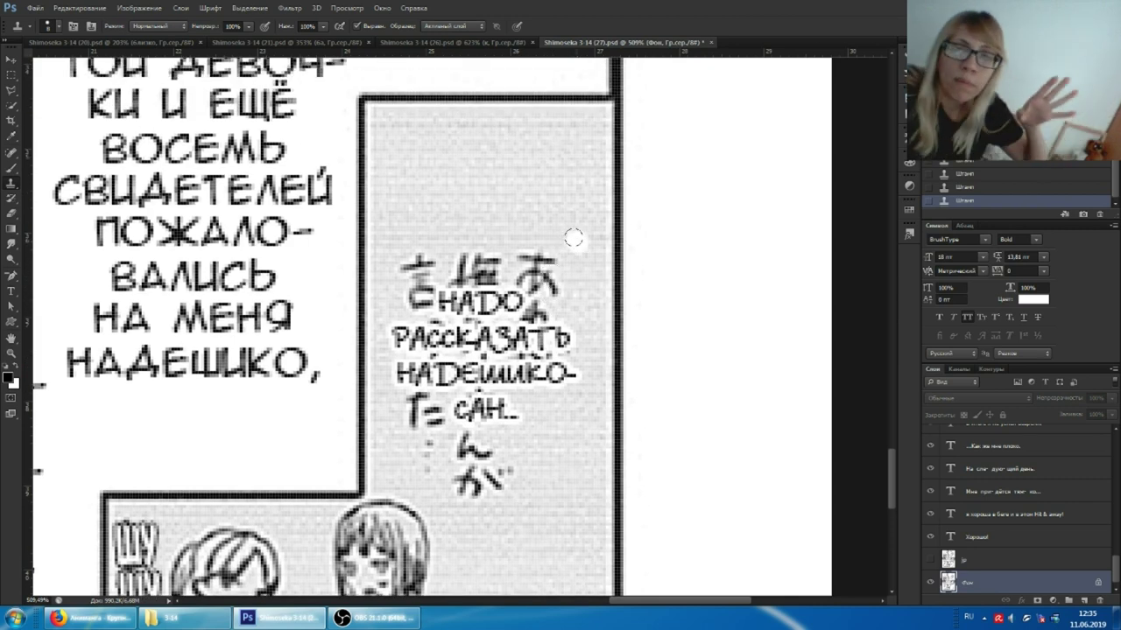
{"action": "left_click_drag", "start_coordinate": [582, 444], "coordinate": [569, 324]}
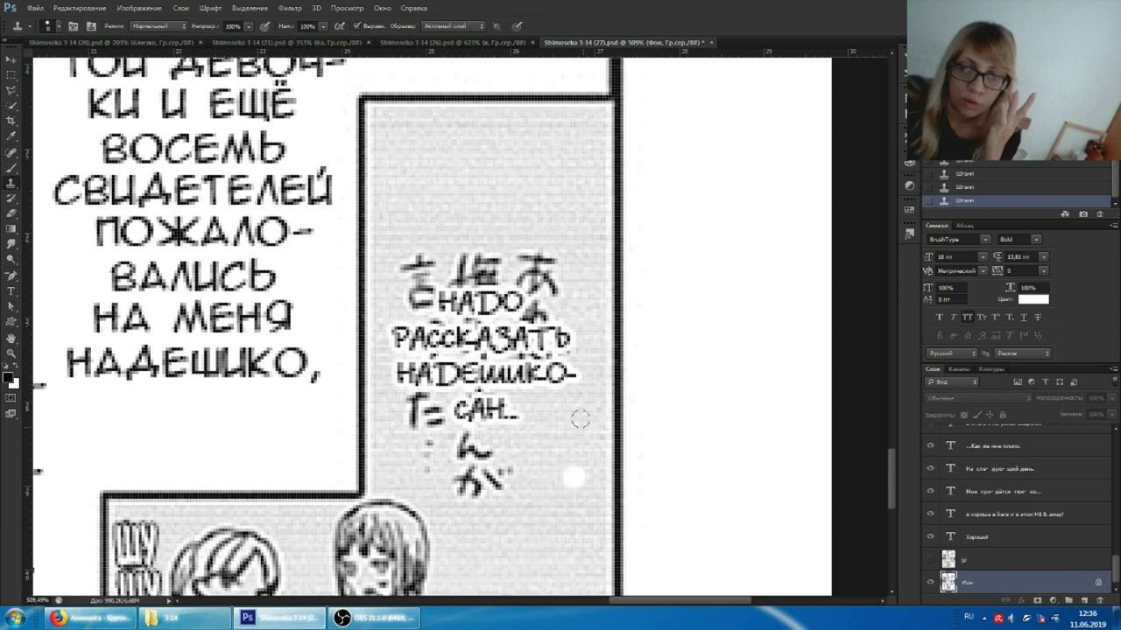
{"action": "scroll", "coordinate": [575, 228], "scroll_direction": "down", "scroll_amount": 2}
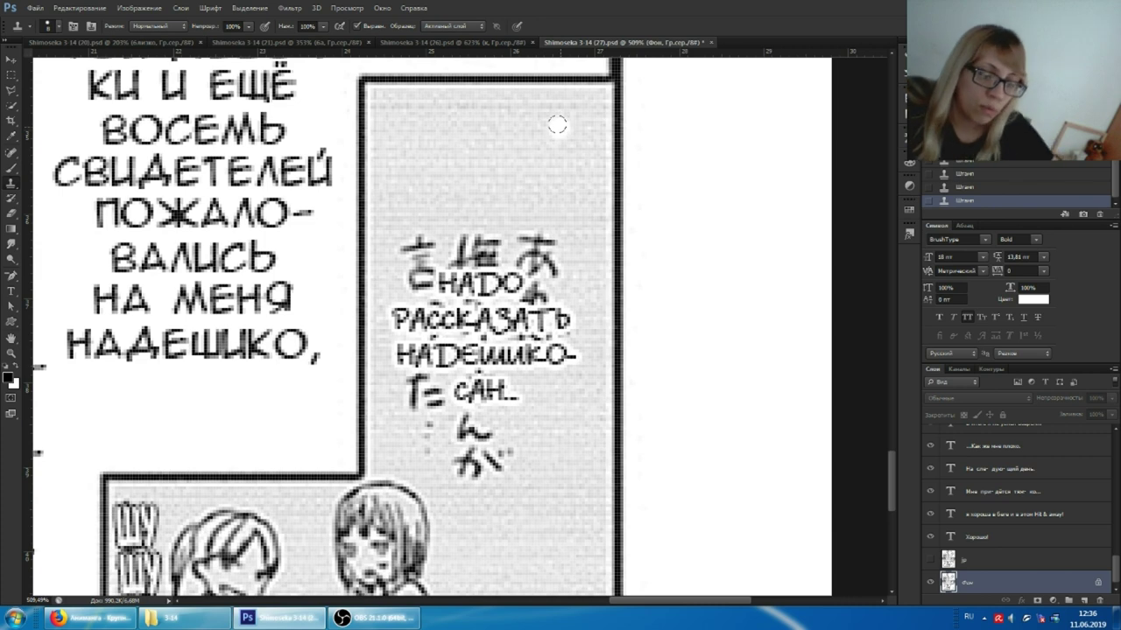
{"action": "scroll", "coordinate": [556, 156], "scroll_direction": "down", "scroll_amount": 3}
{"action": "scroll", "coordinate": [563, 313], "scroll_direction": "up", "scroll_amount": 2}
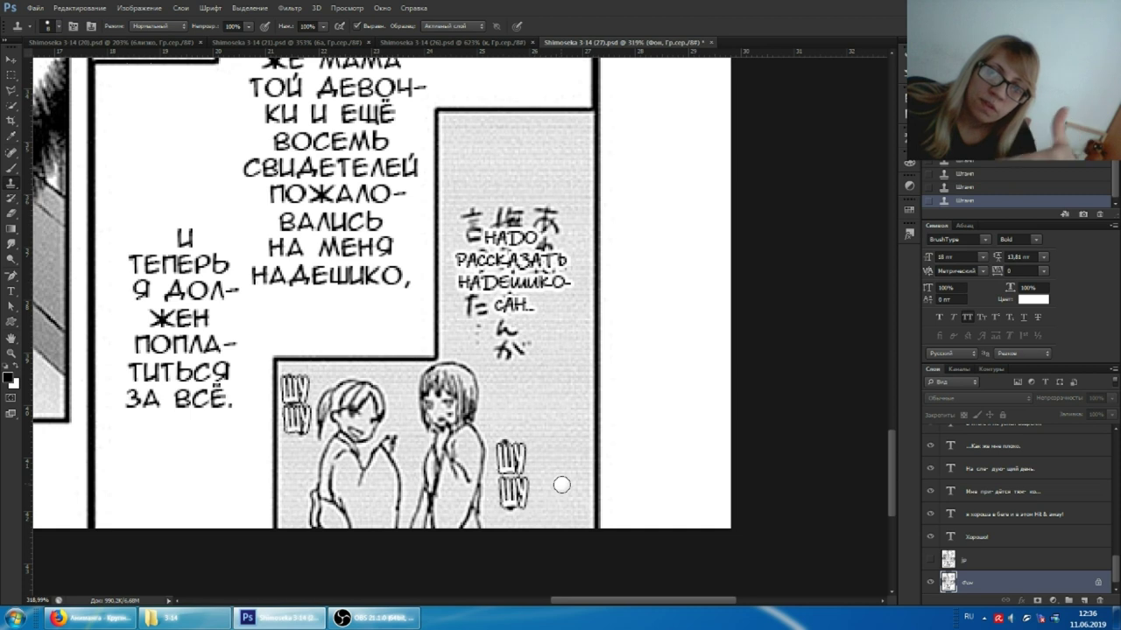
Undo a stray white blob and clone screentone over the kana and marks right of НАДО
{"action": "left_click", "coordinate": [545, 120]}
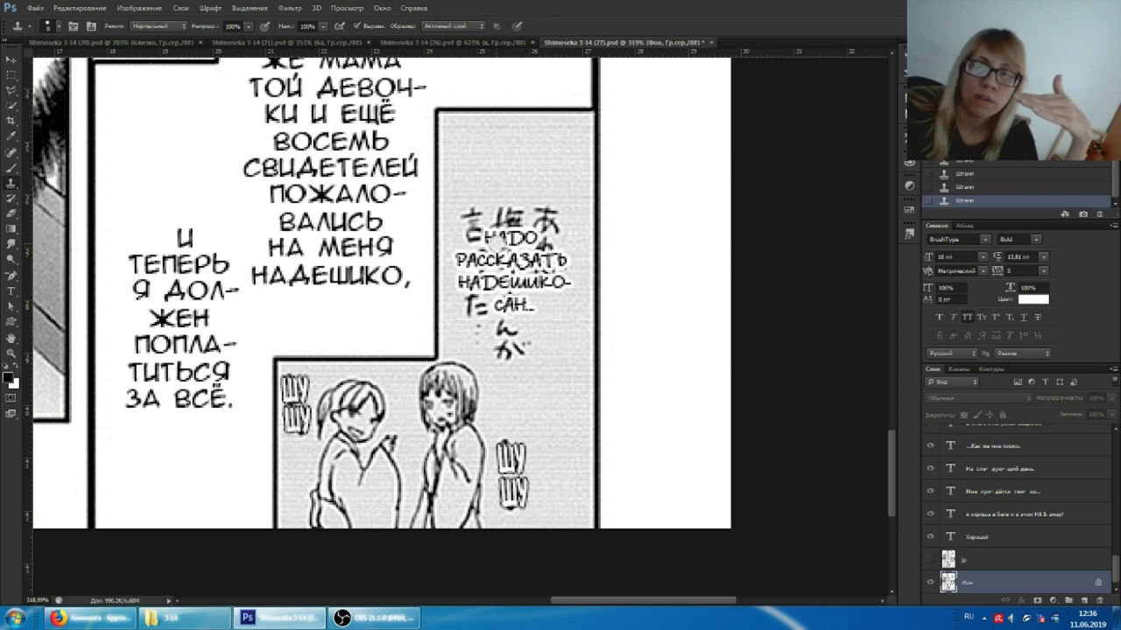
{"action": "scroll", "coordinate": [583, 218], "scroll_direction": "up", "scroll_amount": 2}
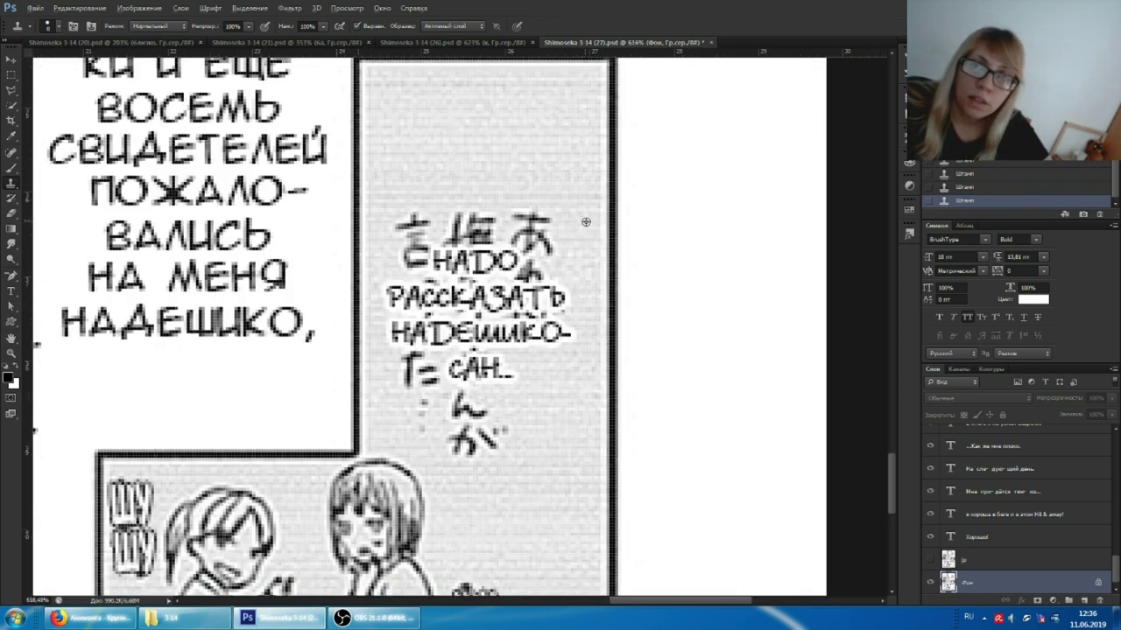
{"action": "scroll", "coordinate": [583, 218], "scroll_direction": "up", "scroll_amount": 2}
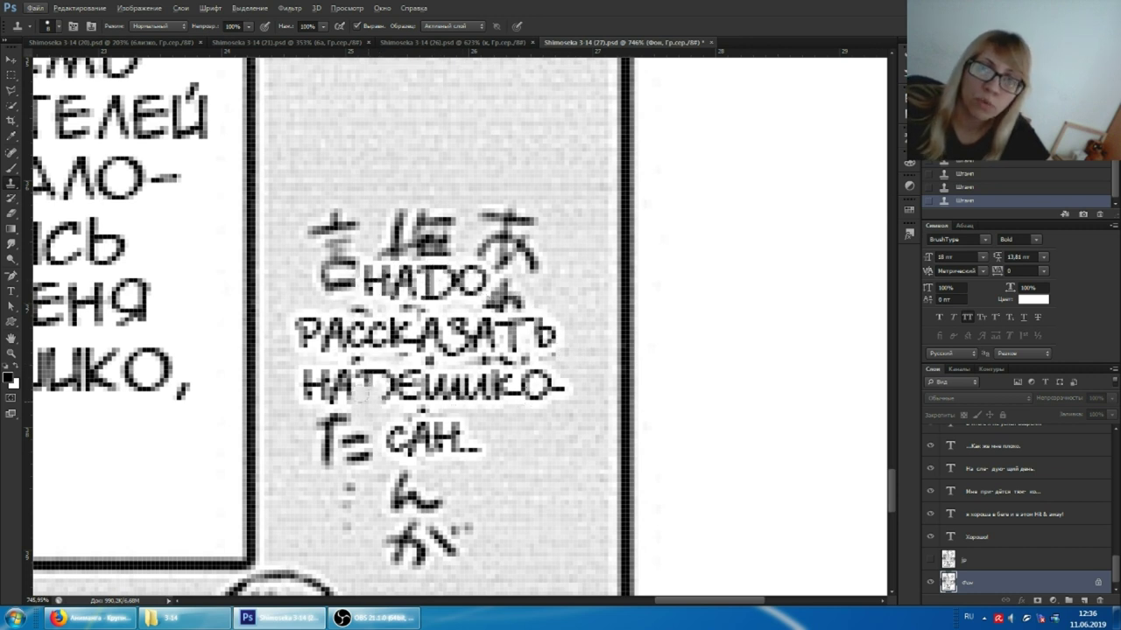
{"action": "scroll", "coordinate": [558, 188], "scroll_direction": "down", "scroll_amount": 1}
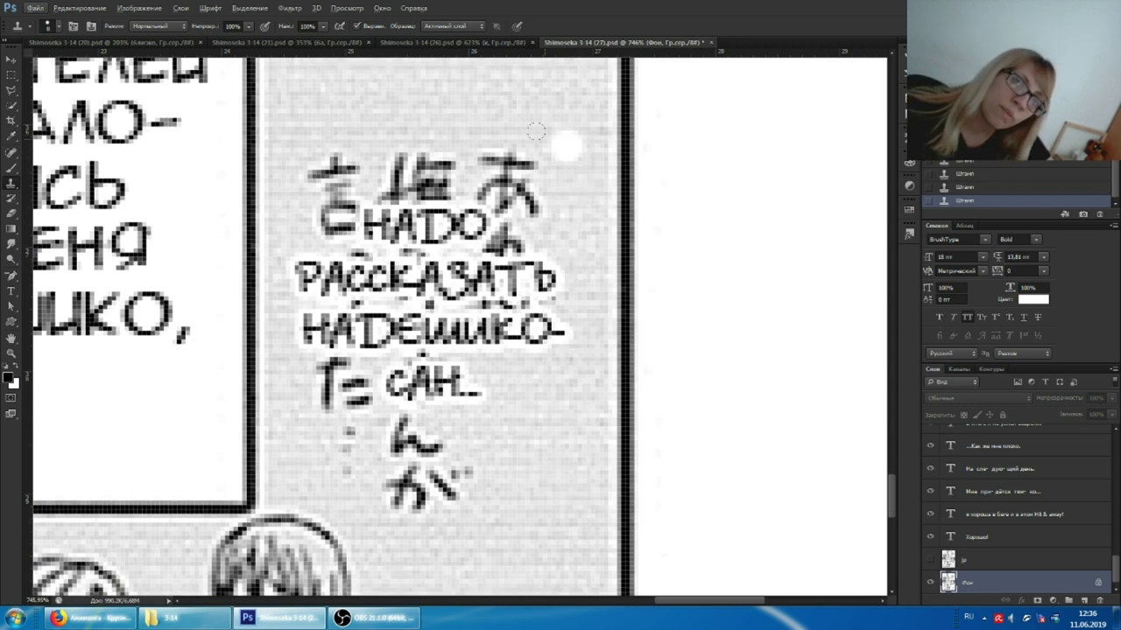
{"action": "key", "text": "ctrl+z"}
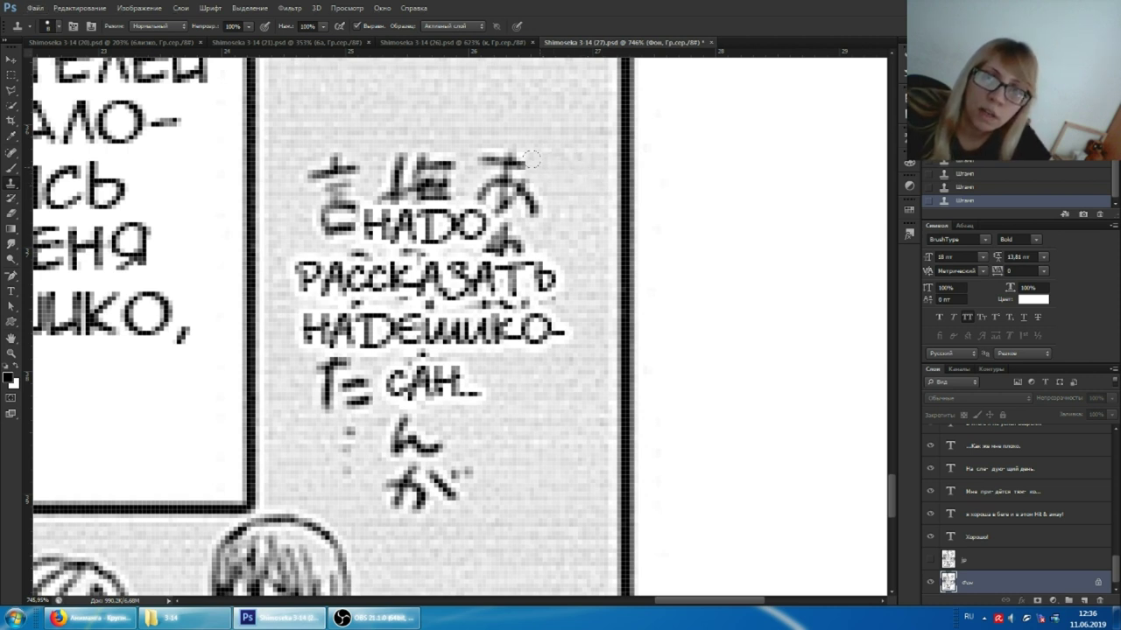
{"action": "mouse_move", "coordinate": [519, 133]}
{"action": "left_mouse_down"}
{"action": "mouse_move", "coordinate": [525, 237]}
{"action": "mouse_move", "coordinate": [489, 158]}
{"action": "mouse_move", "coordinate": [477, 201]}
{"action": "mouse_move", "coordinate": [491, 253]}
{"action": "left_mouse_up"}
{"action": "left_click_drag", "start_coordinate": [448, 153], "coordinate": [447, 197]}
{"action": "left_click_drag", "start_coordinate": [562, 150], "coordinate": [522, 152]}
Clone texture over the kanji strokes above НАДО and the mark left of it
{"action": "scroll", "coordinate": [493, 181], "scroll_direction": "up", "scroll_amount": 1}
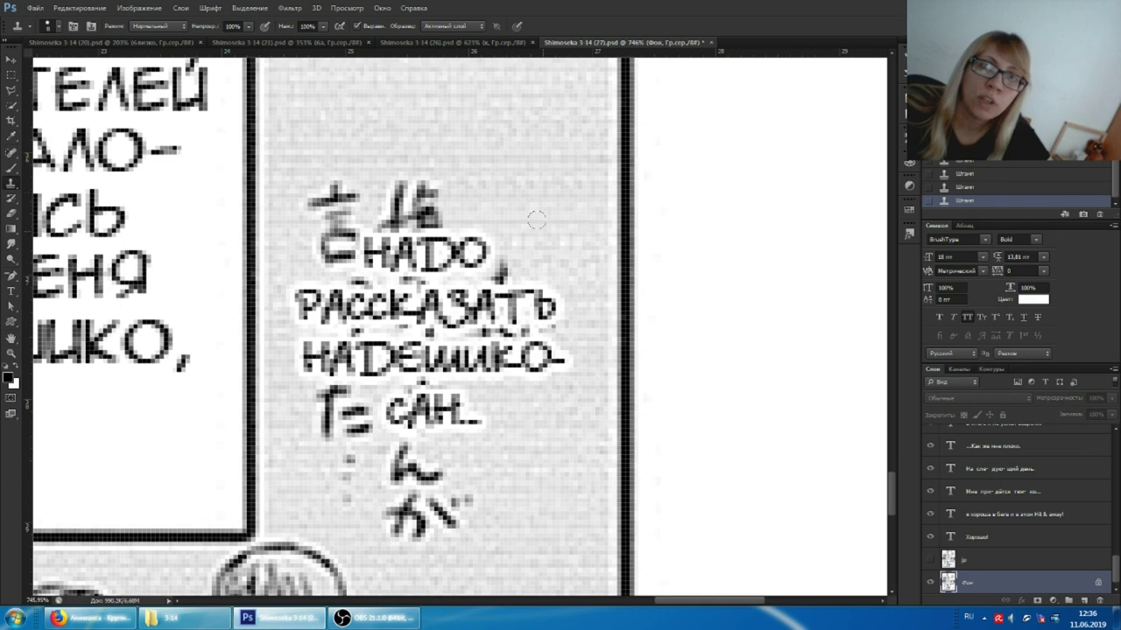
{"action": "scroll", "coordinate": [535, 220], "scroll_direction": "up", "scroll_amount": 2}
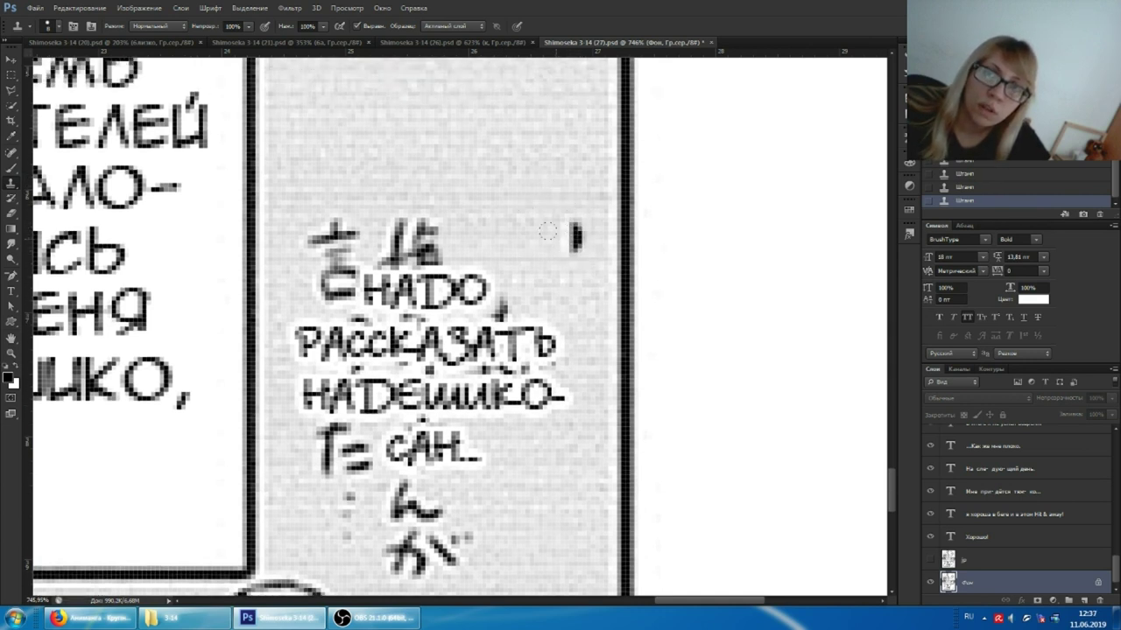
{"action": "left_click", "coordinate": [509, 243], "text": "alt"}
{"action": "mouse_move", "coordinate": [420, 214]}
{"action": "left_mouse_down"}
{"action": "mouse_move", "coordinate": [411, 254]}
{"action": "mouse_move", "coordinate": [398, 231]}
{"action": "mouse_move", "coordinate": [375, 226]}
{"action": "mouse_move", "coordinate": [331, 258]}
{"action": "mouse_move", "coordinate": [317, 218]}
{"action": "left_mouse_up"}
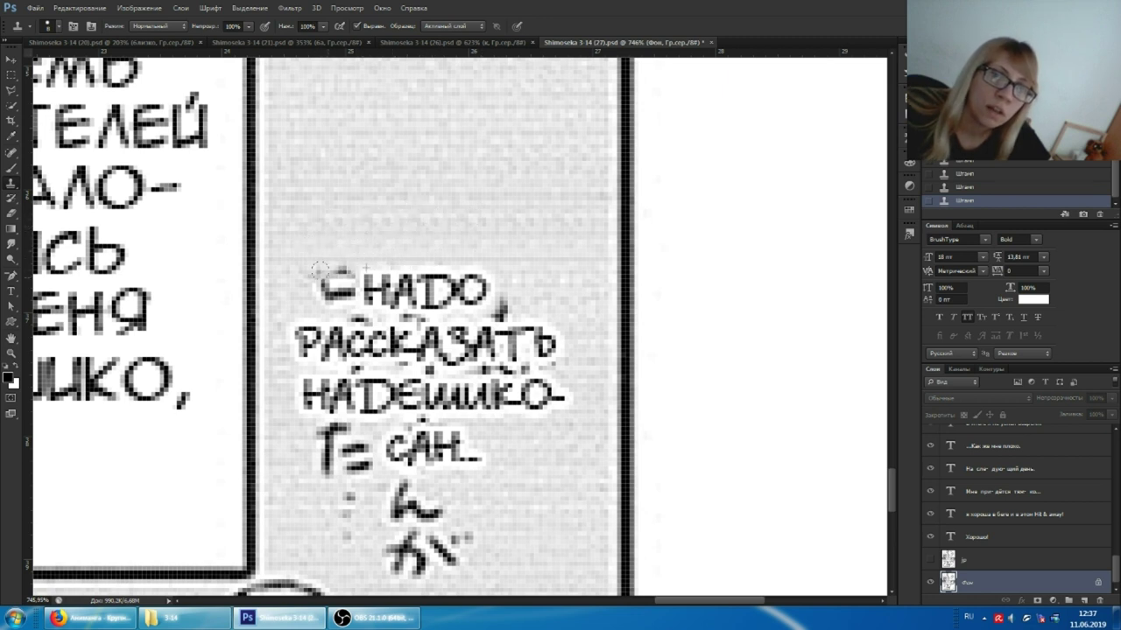
{"action": "left_click_drag", "start_coordinate": [319, 269], "coordinate": [350, 287]}
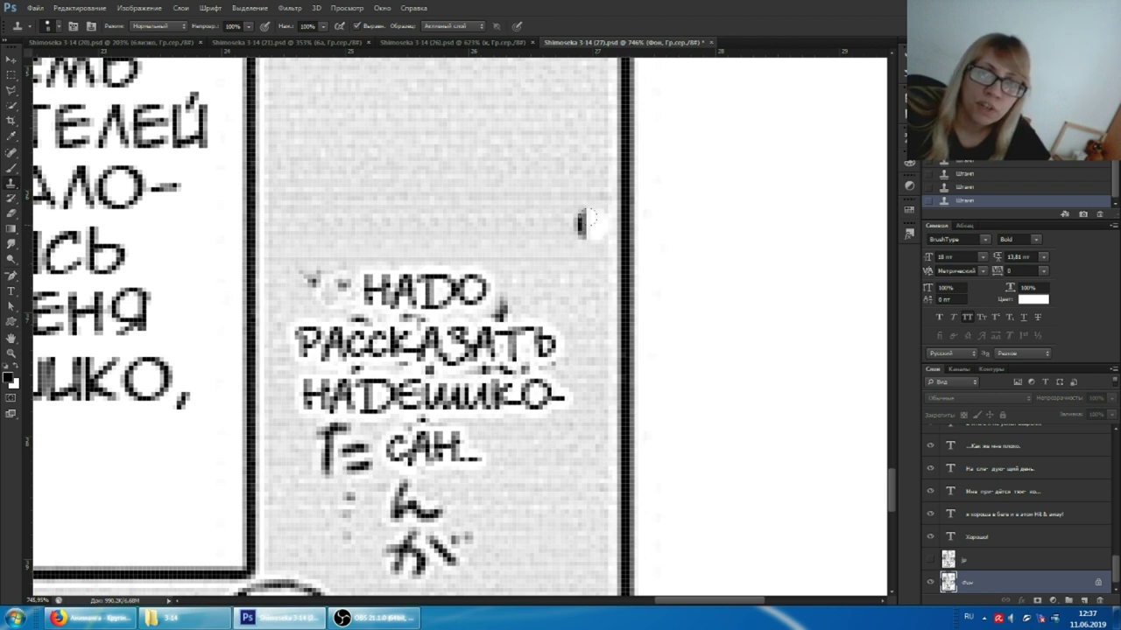
{"action": "left_click", "coordinate": [10, 245]}
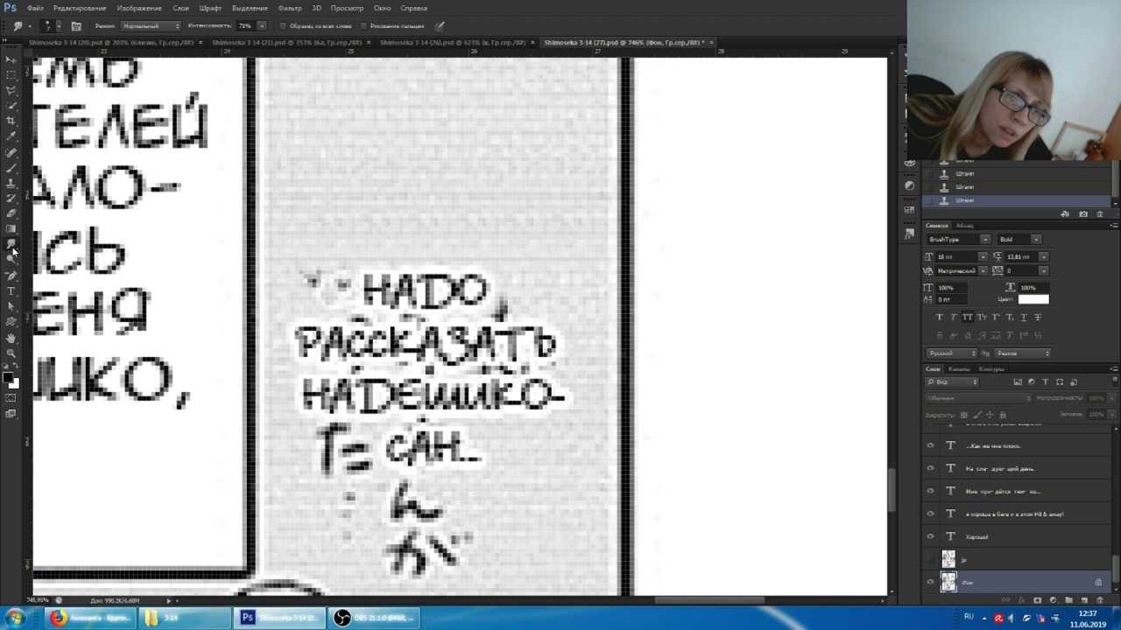
Return to the Clone Stamp and stamp texture over the comma-like mark right of НАДО
{"action": "left_click", "coordinate": [10, 245]}
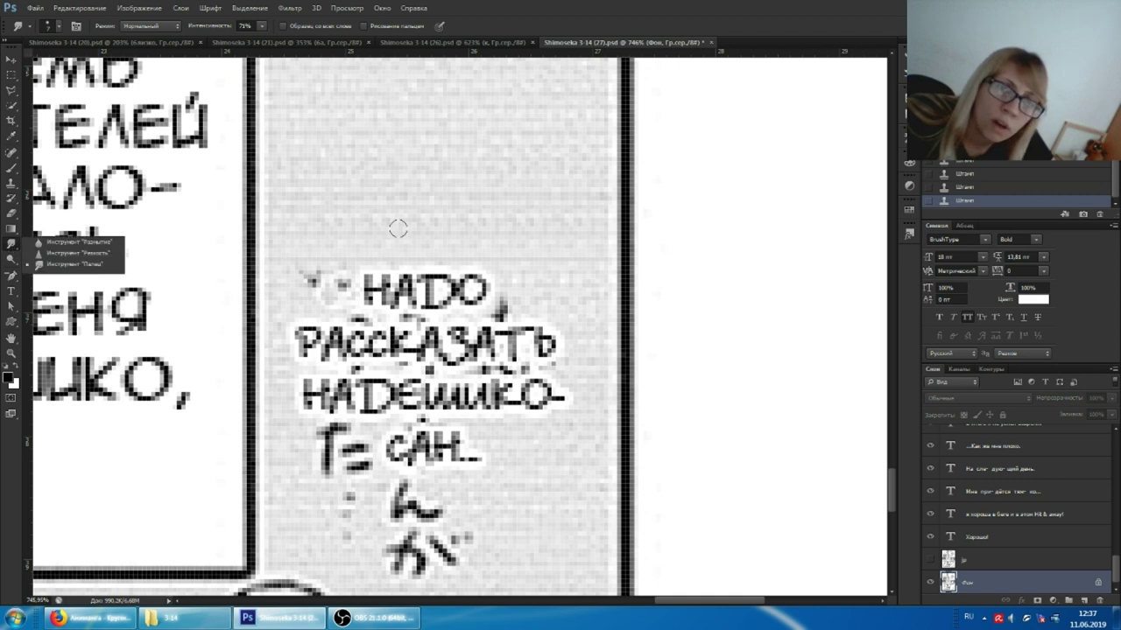
{"action": "left_click", "coordinate": [325, 218]}
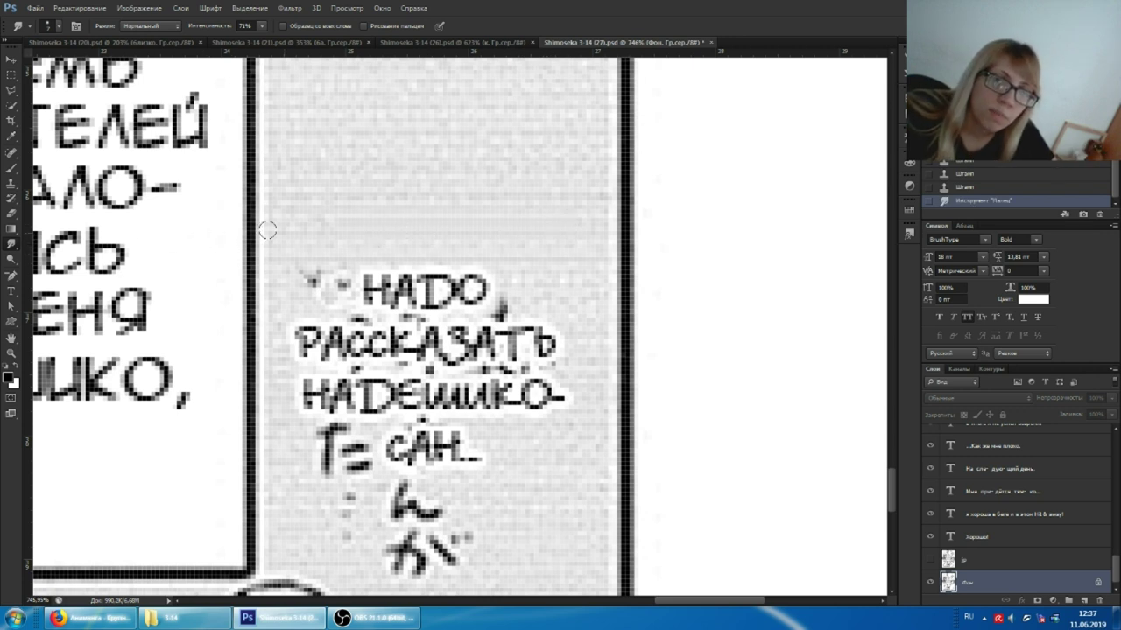
{"action": "scroll", "coordinate": [363, 225], "scroll_direction": "down", "scroll_amount": 5}
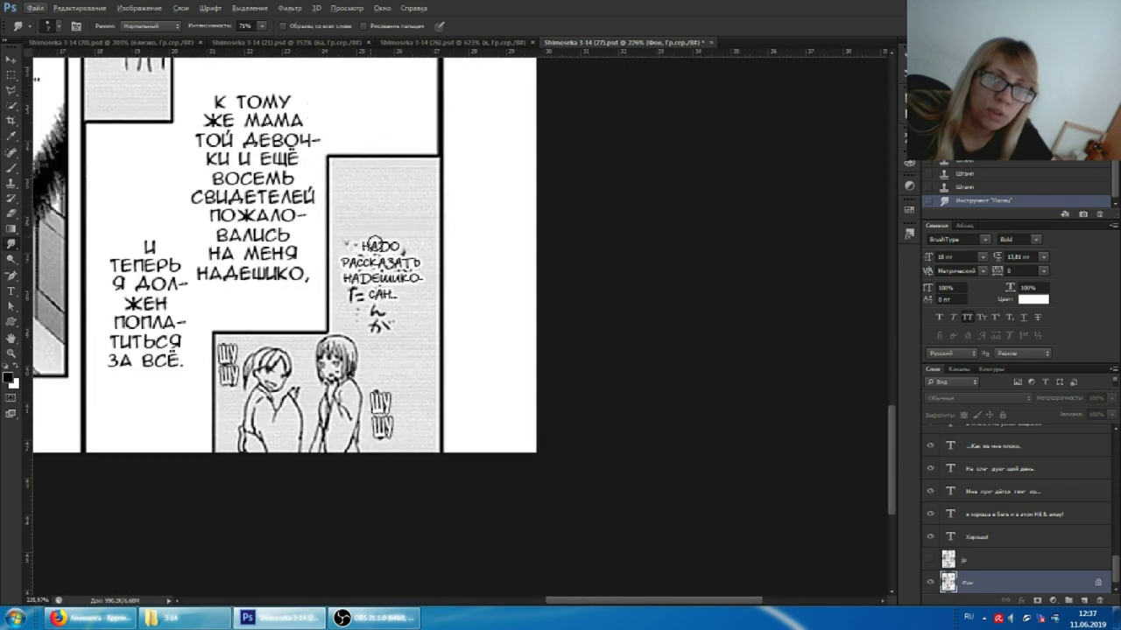
{"action": "scroll", "coordinate": [397, 228], "scroll_direction": "up", "scroll_amount": 2}
{"action": "scroll", "coordinate": [320, 173], "scroll_direction": "up", "scroll_amount": 2}
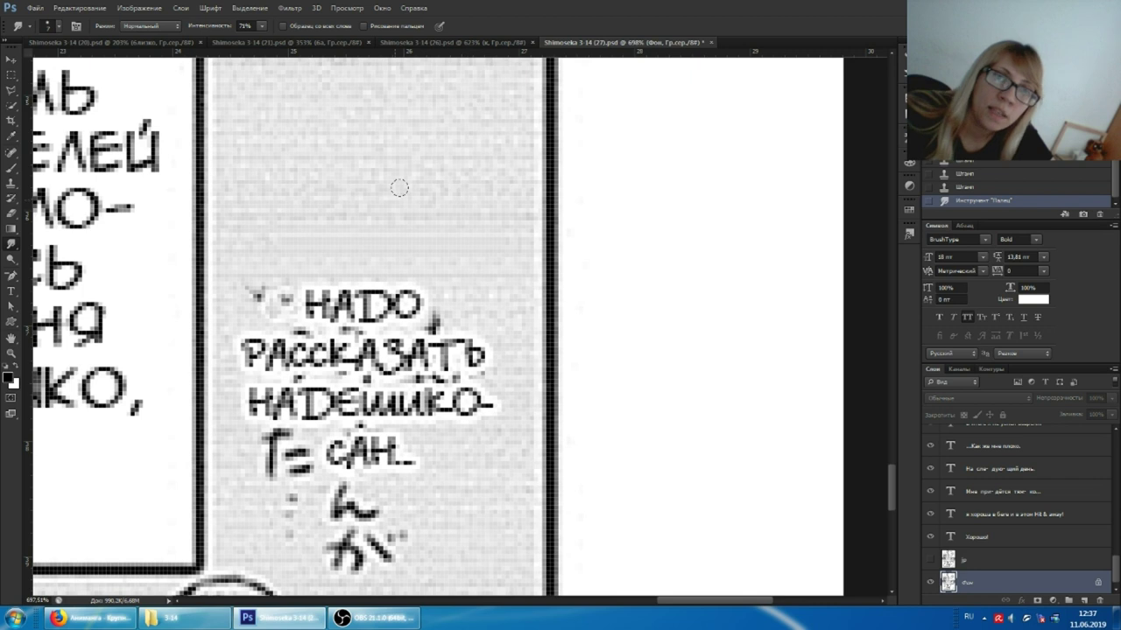
{"action": "left_click", "coordinate": [10, 183]}
{"action": "left_click", "coordinate": [442, 334]}
{"action": "left_click", "coordinate": [408, 304]}
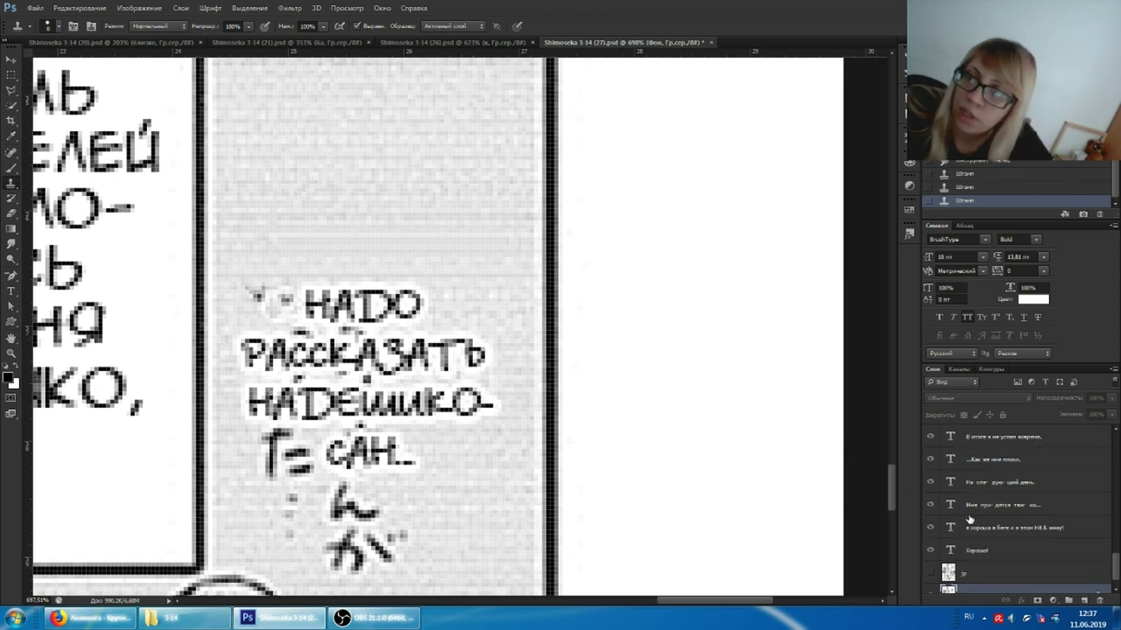
Hide the НАДО РАССКАЗАТЬ text layer and select the Фон layer with the Clone Stamp
{"action": "scroll", "coordinate": [976, 546], "scroll_direction": "up", "scroll_amount": 3}
{"action": "scroll", "coordinate": [263, 360], "scroll_direction": "up", "scroll_amount": 1}
{"action": "key", "text": "t"}
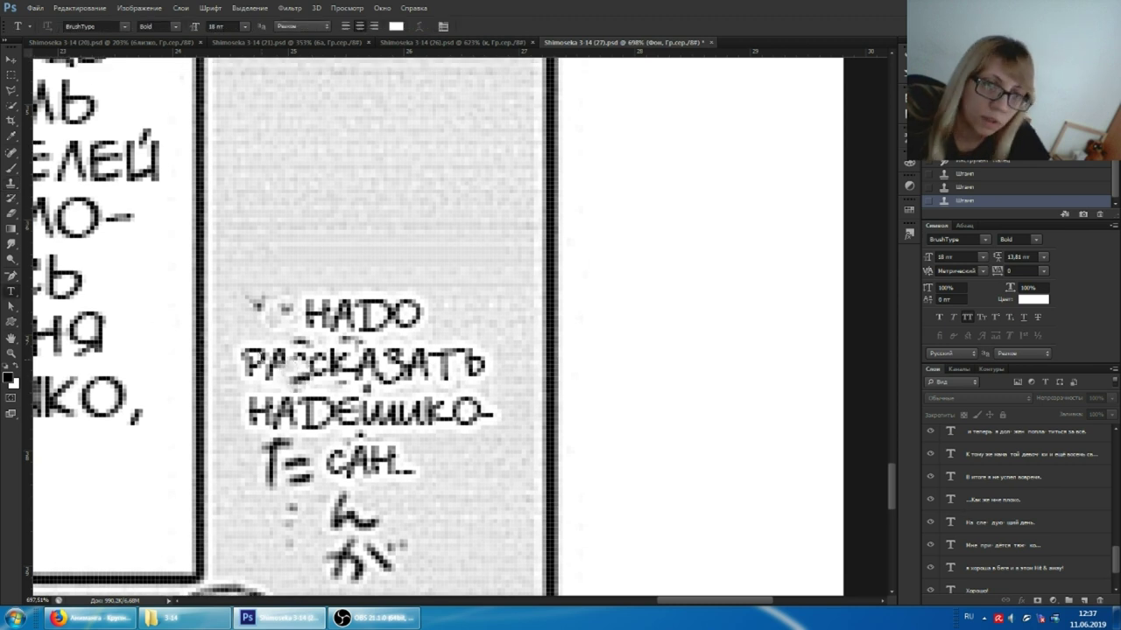
{"action": "left_click", "coordinate": [354, 360]}
{"action": "left_click", "coordinate": [929, 436]}
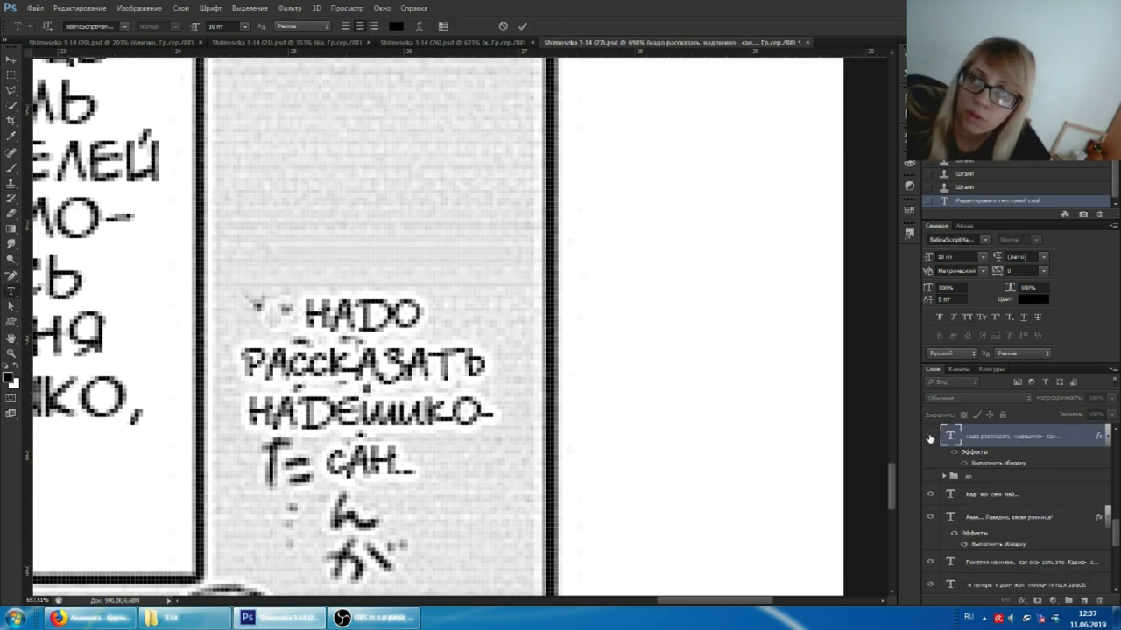
{"action": "scroll", "coordinate": [974, 543], "scroll_direction": "down", "scroll_amount": 3}
{"action": "scroll", "coordinate": [974, 552], "scroll_direction": "down", "scroll_amount": 3}
{"action": "scroll", "coordinate": [975, 565], "scroll_direction": "down", "scroll_amount": 2}
{"action": "left_click", "coordinate": [976, 582]}
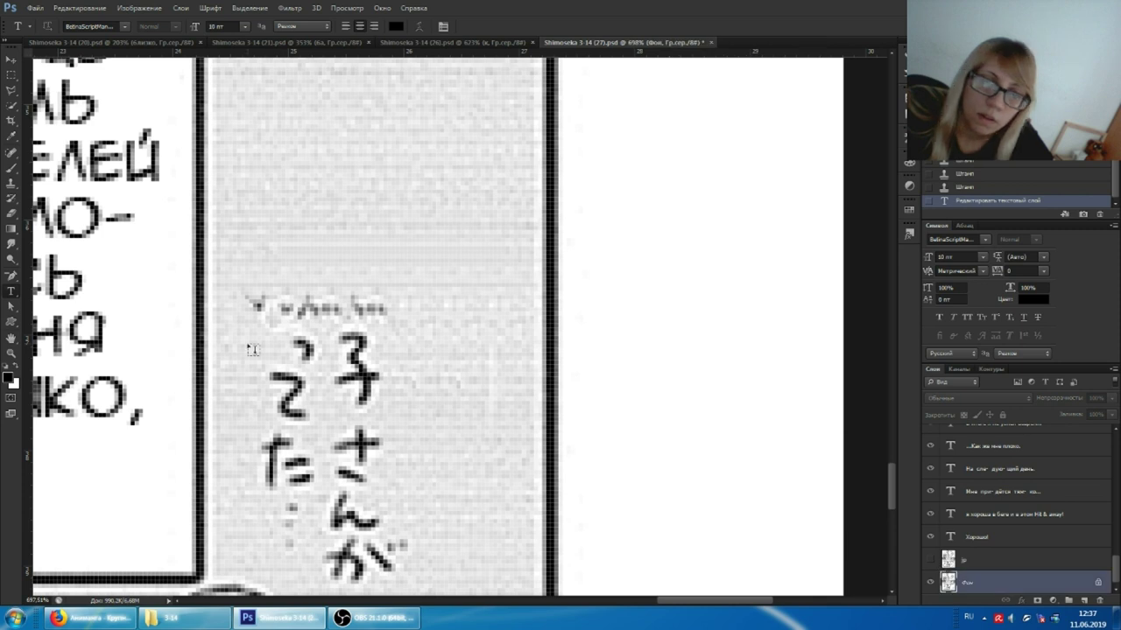
{"action": "key", "text": "s"}
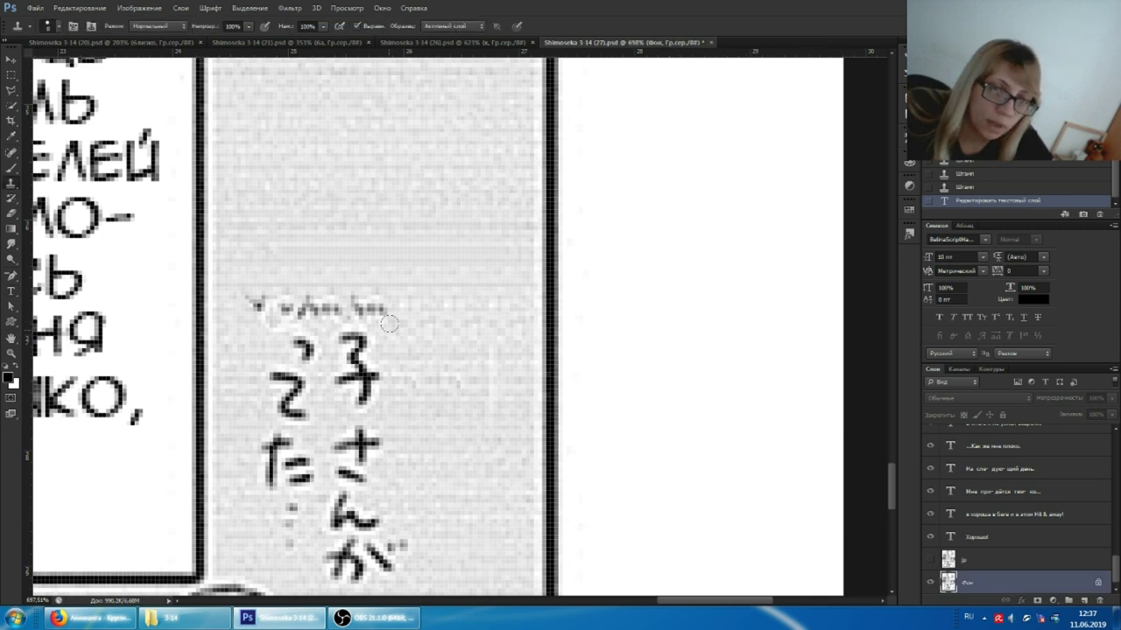
Clone screentone over the Japanese characters う, だ, ん and が behind the lettering
{"action": "left_click_drag", "start_coordinate": [381, 309], "coordinate": [375, 343]}
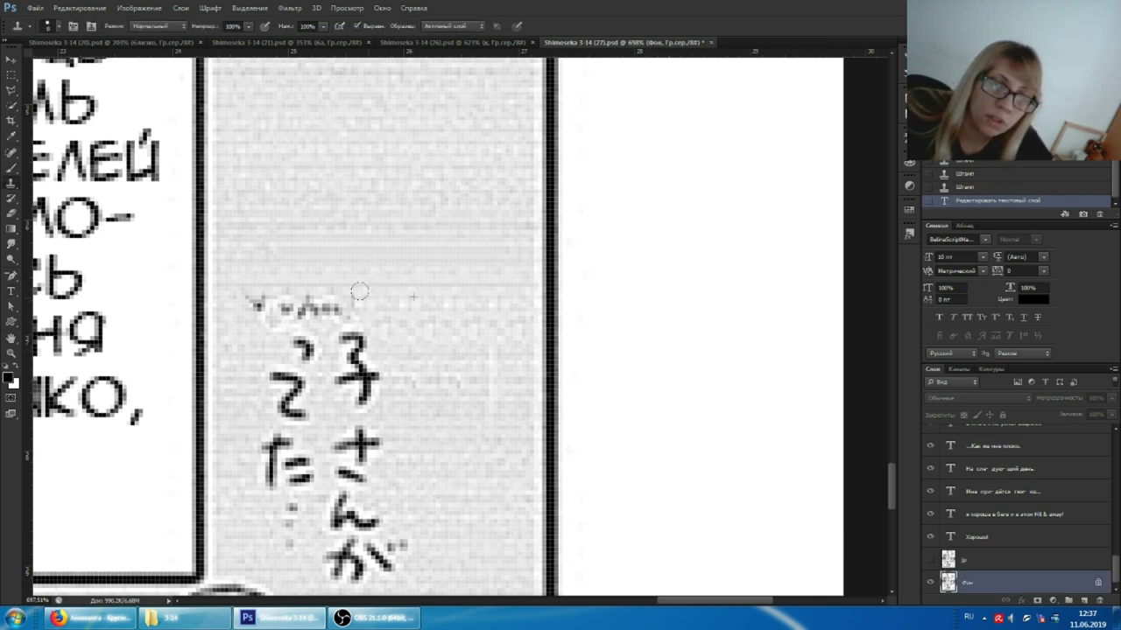
{"action": "left_click_drag", "start_coordinate": [381, 386], "coordinate": [346, 315]}
{"action": "mouse_move", "coordinate": [367, 420]}
{"action": "left_mouse_down"}
{"action": "mouse_move", "coordinate": [310, 315]}
{"action": "mouse_move", "coordinate": [364, 443]}
{"action": "mouse_move", "coordinate": [341, 499]}
{"action": "mouse_move", "coordinate": [276, 317]}
{"action": "mouse_move", "coordinate": [252, 299]}
{"action": "left_mouse_up"}
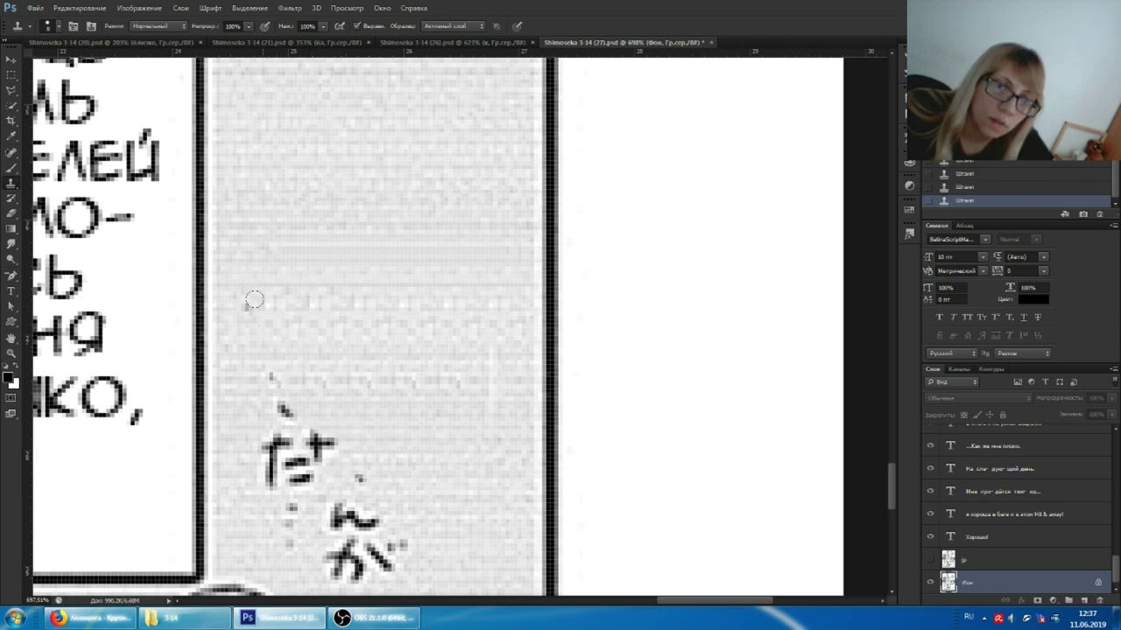
{"action": "scroll", "coordinate": [301, 311], "scroll_direction": "down", "scroll_amount": 2}
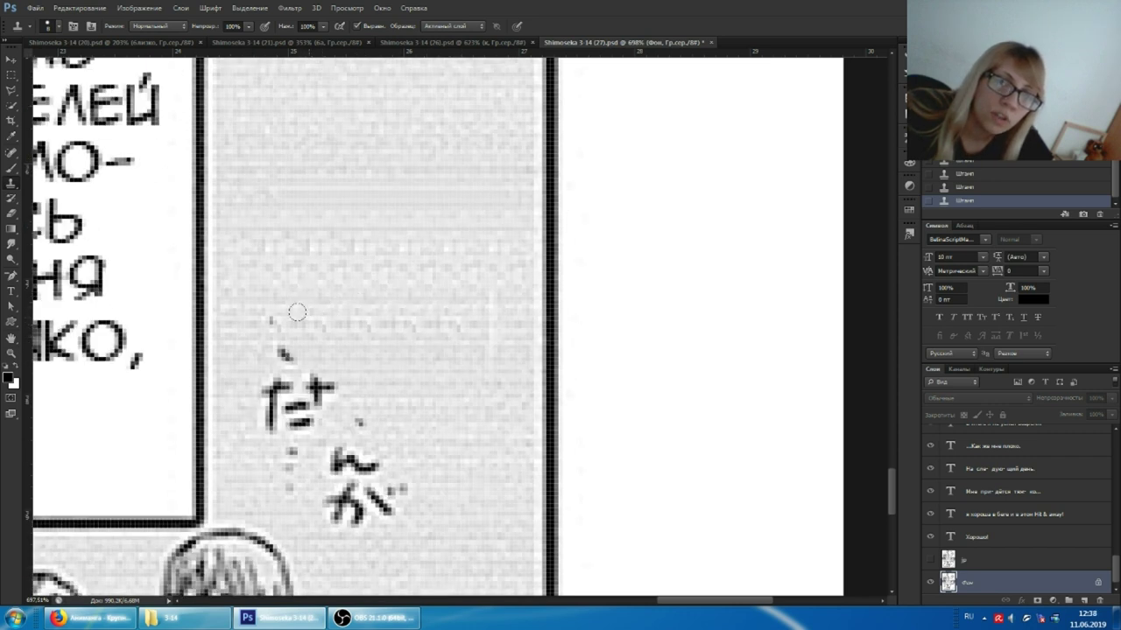
{"action": "left_click_drag", "start_coordinate": [315, 385], "coordinate": [331, 394]}
{"action": "mouse_move", "coordinate": [368, 459]}
{"action": "left_mouse_down"}
{"action": "mouse_move", "coordinate": [398, 491]}
{"action": "mouse_move", "coordinate": [335, 454]}
{"action": "left_mouse_up"}
{"action": "left_click_drag", "start_coordinate": [343, 506], "coordinate": [340, 487]}
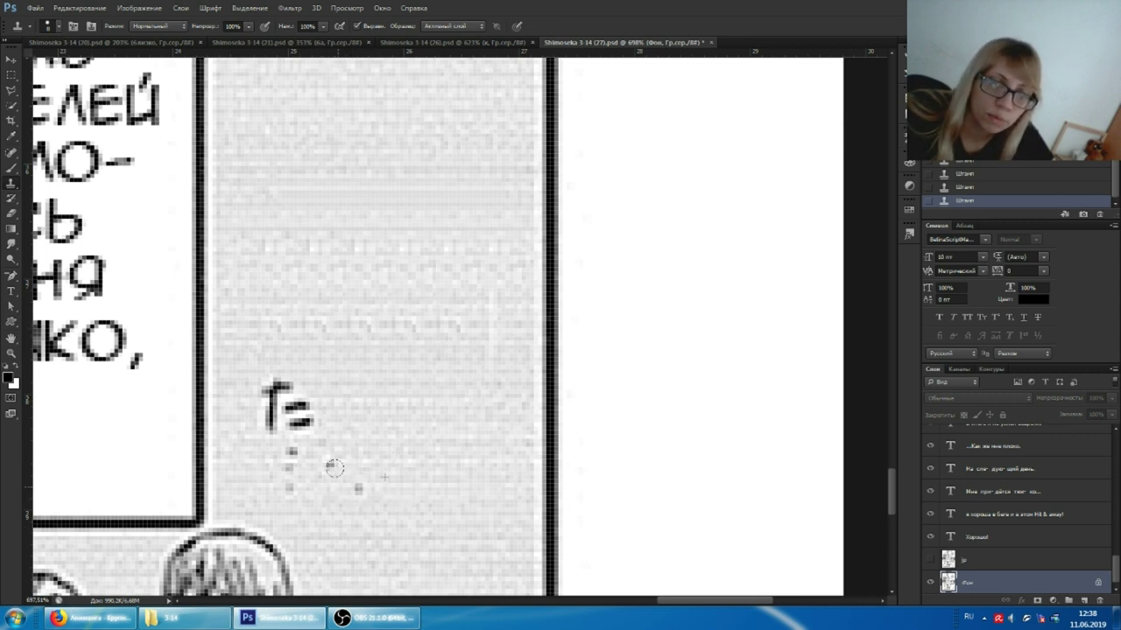
{"action": "mouse_move", "coordinate": [285, 451]}
{"action": "left_mouse_down"}
{"action": "mouse_move", "coordinate": [293, 398]}
{"action": "mouse_move", "coordinate": [270, 360]}
{"action": "left_mouse_up"}
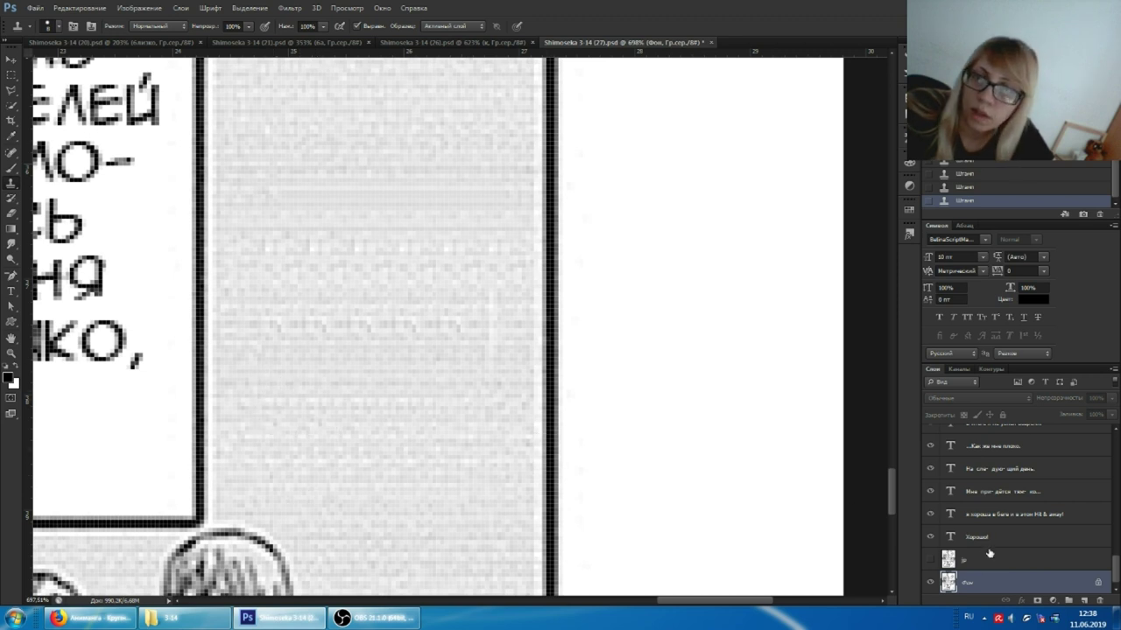
Make the НАДО РАССКАЗАТЬ Russian text layer visible again
{"action": "scroll", "coordinate": [948, 508], "scroll_direction": "up", "scroll_amount": 3}
{"action": "scroll", "coordinate": [948, 503], "scroll_direction": "up", "scroll_amount": 3}
{"action": "scroll", "coordinate": [948, 501], "scroll_direction": "up", "scroll_amount": 3}
{"action": "scroll", "coordinate": [948, 502], "scroll_direction": "up", "scroll_amount": 1}
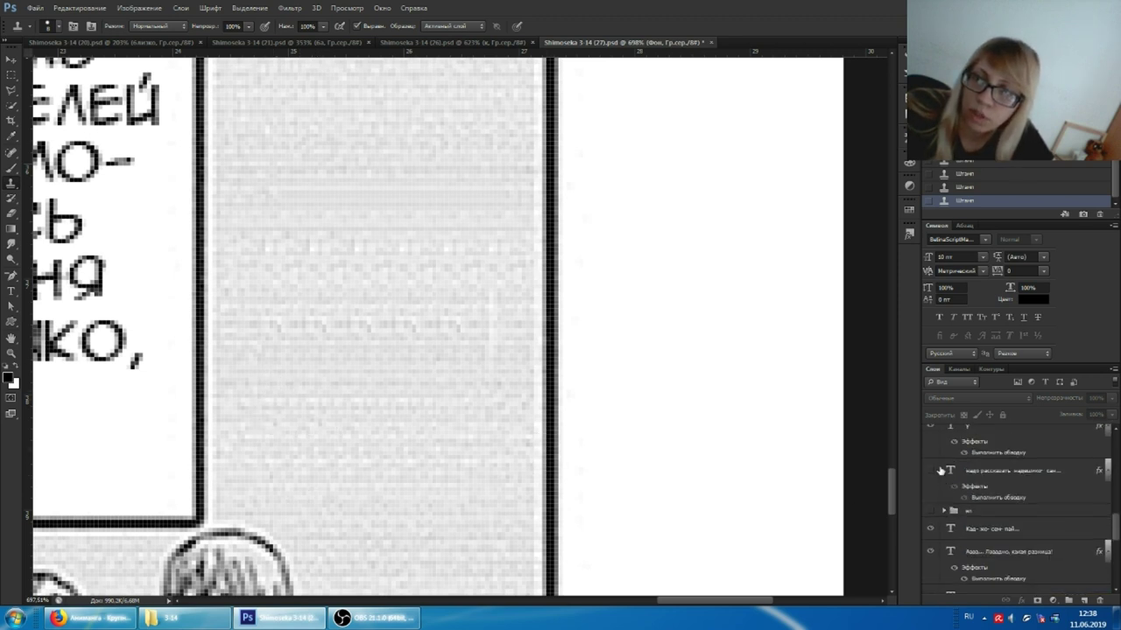
{"action": "left_click", "coordinate": [931, 470]}
Clean the smudges below the lower ШУ and above the upper ШУ
{"action": "scroll", "coordinate": [424, 337], "scroll_direction": "down", "scroll_amount": 2}
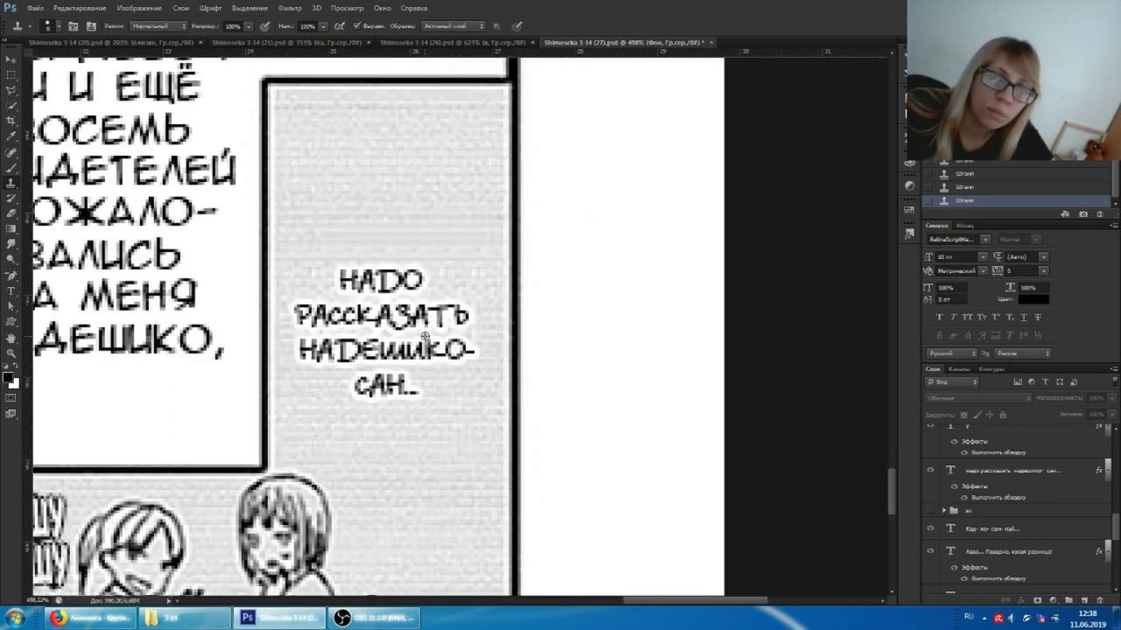
{"action": "scroll", "coordinate": [377, 332], "scroll_direction": "down", "scroll_amount": 3}
{"action": "scroll", "coordinate": [362, 286], "scroll_direction": "down", "scroll_amount": 1}
{"action": "scroll", "coordinate": [373, 358], "scroll_direction": "down", "scroll_amount": 2}
{"action": "scroll", "coordinate": [384, 377], "scroll_direction": "up", "scroll_amount": 1}
{"action": "scroll", "coordinate": [386, 377], "scroll_direction": "down", "scroll_amount": 2}
{"action": "scroll", "coordinate": [385, 377], "scroll_direction": "up", "scroll_amount": 2}
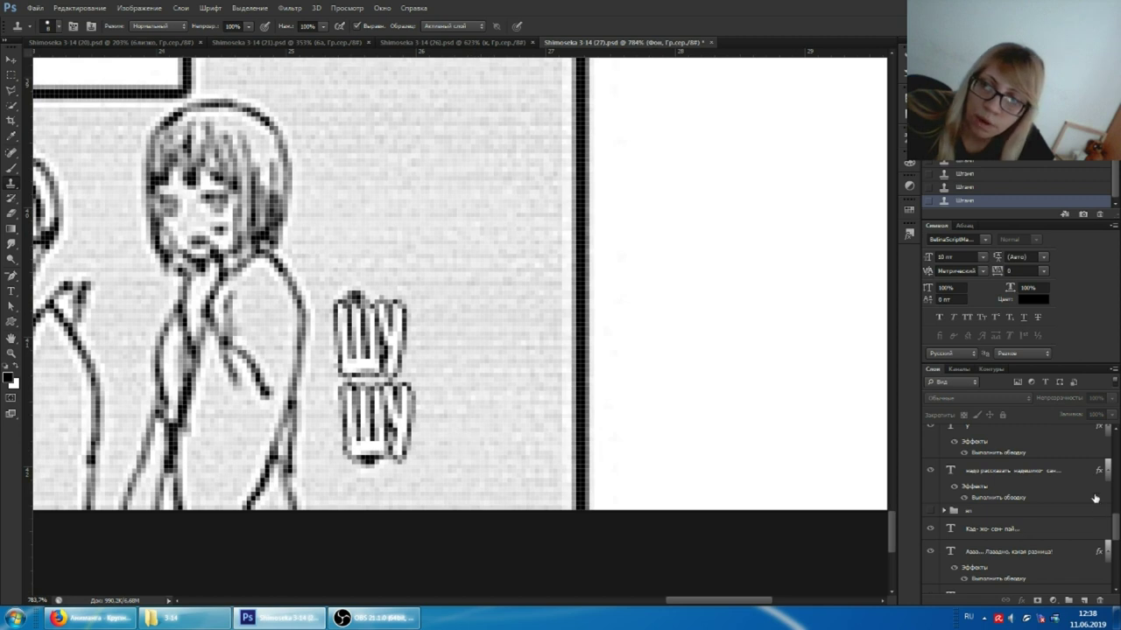
{"action": "scroll", "coordinate": [987, 525], "scroll_direction": "down", "scroll_amount": 3}
{"action": "scroll", "coordinate": [986, 525], "scroll_direction": "down", "scroll_amount": 2}
{"action": "scroll", "coordinate": [963, 565], "scroll_direction": "down", "scroll_amount": 1}
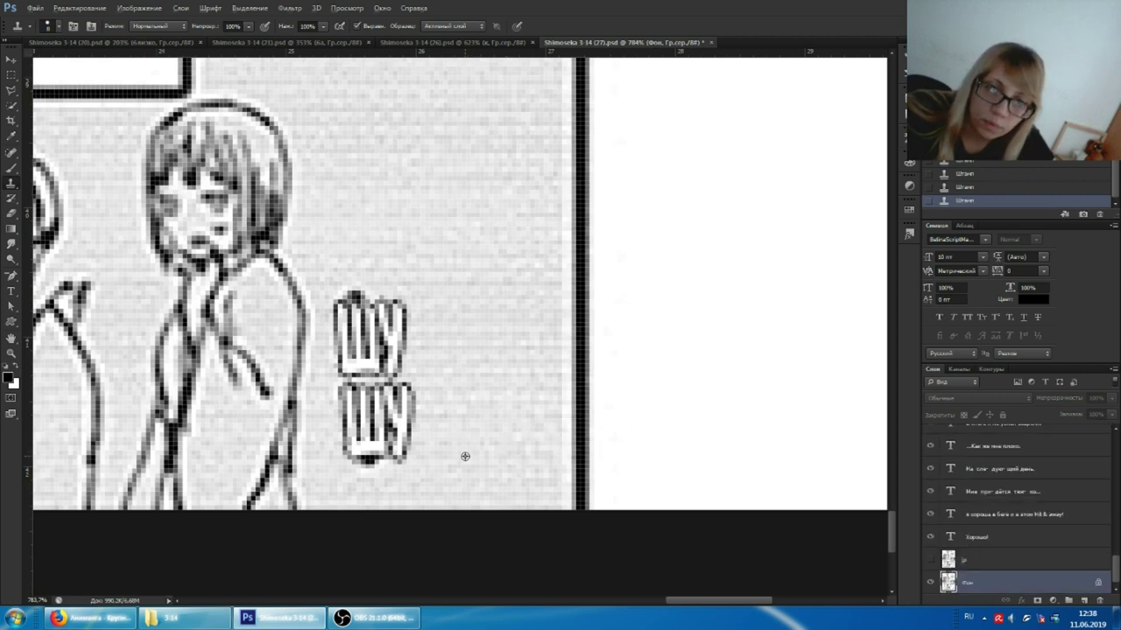
{"action": "left_click_drag", "start_coordinate": [367, 455], "coordinate": [386, 459]}
{"action": "left_click_drag", "start_coordinate": [348, 293], "coordinate": [359, 302]}
{"action": "scroll", "coordinate": [350, 289], "scroll_direction": "right", "scroll_amount": 1}
{"action": "scroll", "coordinate": [349, 289], "scroll_direction": "down", "scroll_amount": 2}
{"action": "scroll", "coordinate": [263, 263], "scroll_direction": "left", "scroll_amount": 2}
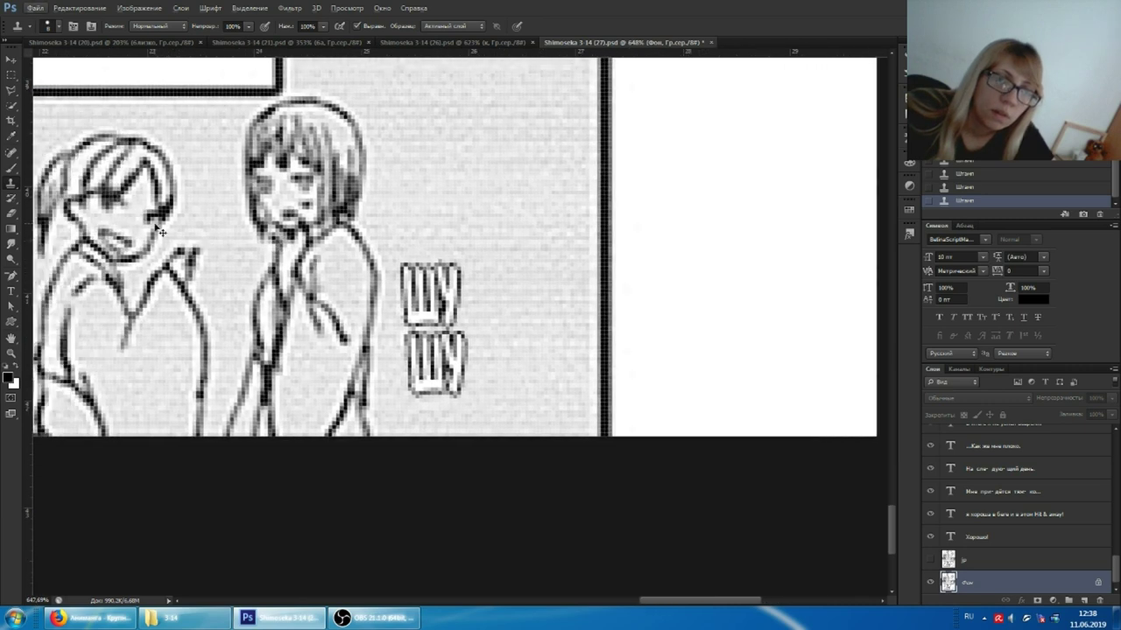
{"action": "scroll", "coordinate": [157, 230], "scroll_direction": "left", "scroll_amount": 2}
{"action": "scroll", "coordinate": [367, 206], "scroll_direction": "left", "scroll_amount": 2}
{"action": "scroll", "coordinate": [583, 184], "scroll_direction": "up", "scroll_amount": 2}
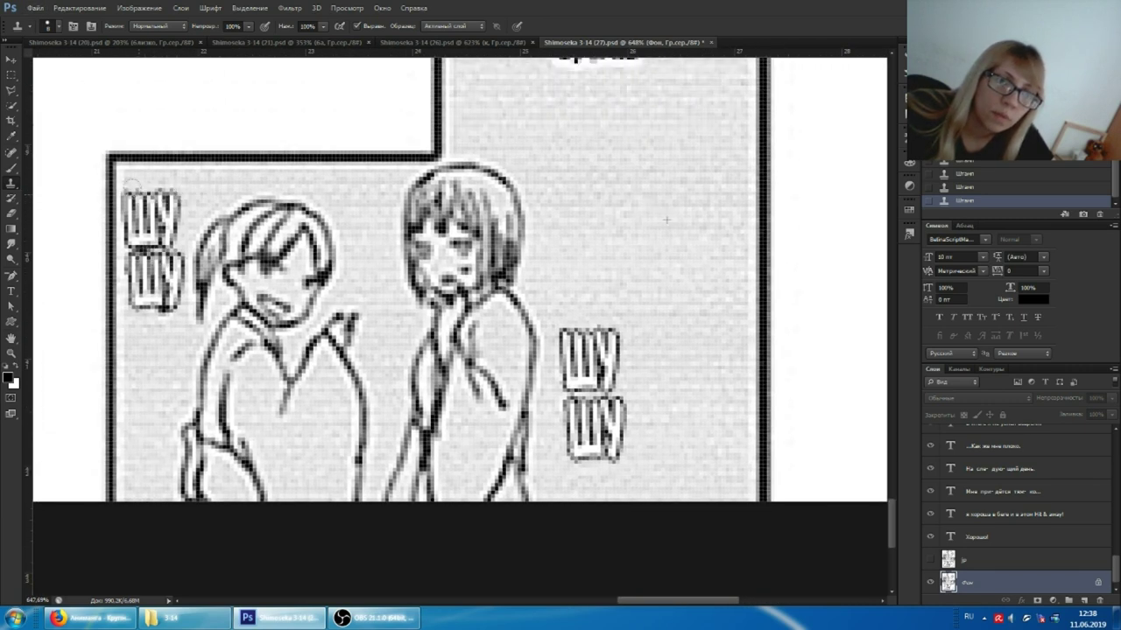
{"action": "scroll", "coordinate": [670, 280], "scroll_direction": "down", "scroll_amount": 3}
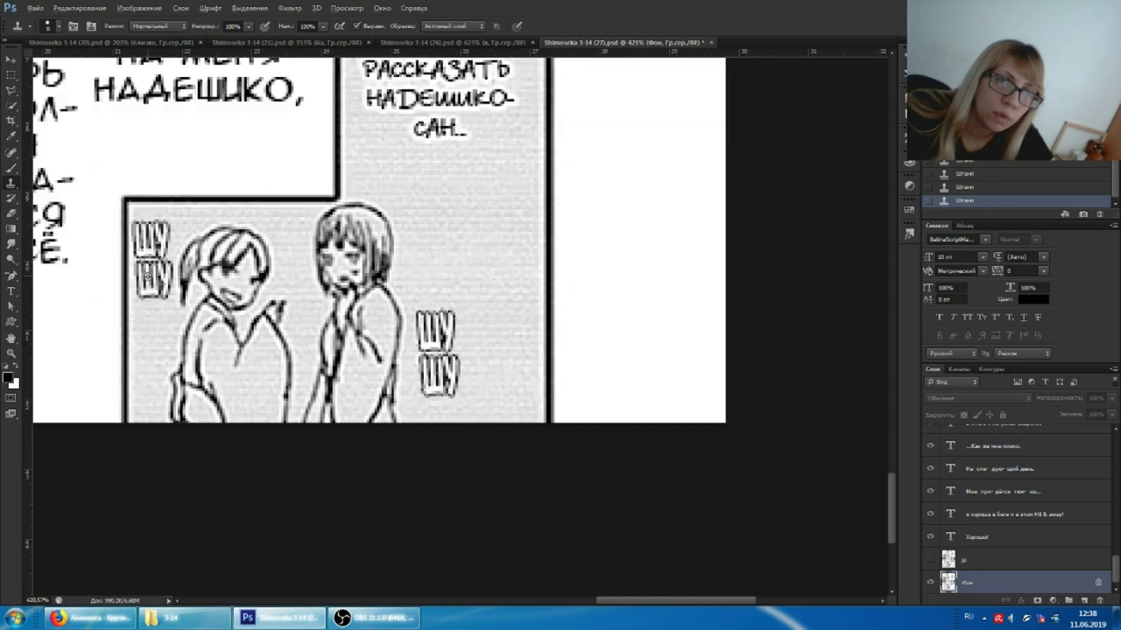
{"action": "scroll", "coordinate": [525, 271], "scroll_direction": "down", "scroll_amount": 1}
{"action": "scroll", "coordinate": [262, 263], "scroll_direction": "left", "scroll_amount": 1}
{"action": "scroll", "coordinate": [122, 263], "scroll_direction": "left", "scroll_amount": 2}
{"action": "scroll", "coordinate": [124, 263], "scroll_direction": "left", "scroll_amount": 2}
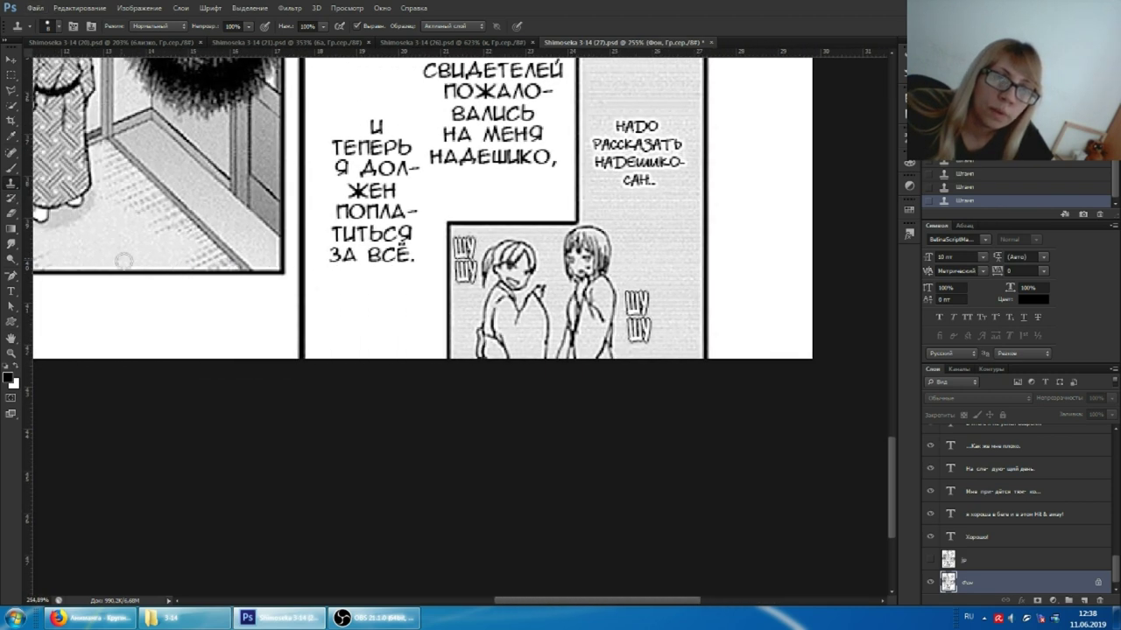
{"action": "scroll", "coordinate": [123, 247], "scroll_direction": "down", "scroll_amount": 1}
{"action": "scroll", "coordinate": [123, 248], "scroll_direction": "up", "scroll_amount": 3}
{"action": "scroll", "coordinate": [123, 247], "scroll_direction": "up", "scroll_amount": 2}
{"action": "scroll", "coordinate": [123, 249], "scroll_direction": "up", "scroll_amount": 1}
{"action": "scroll", "coordinate": [122, 250], "scroll_direction": "left", "scroll_amount": 2}
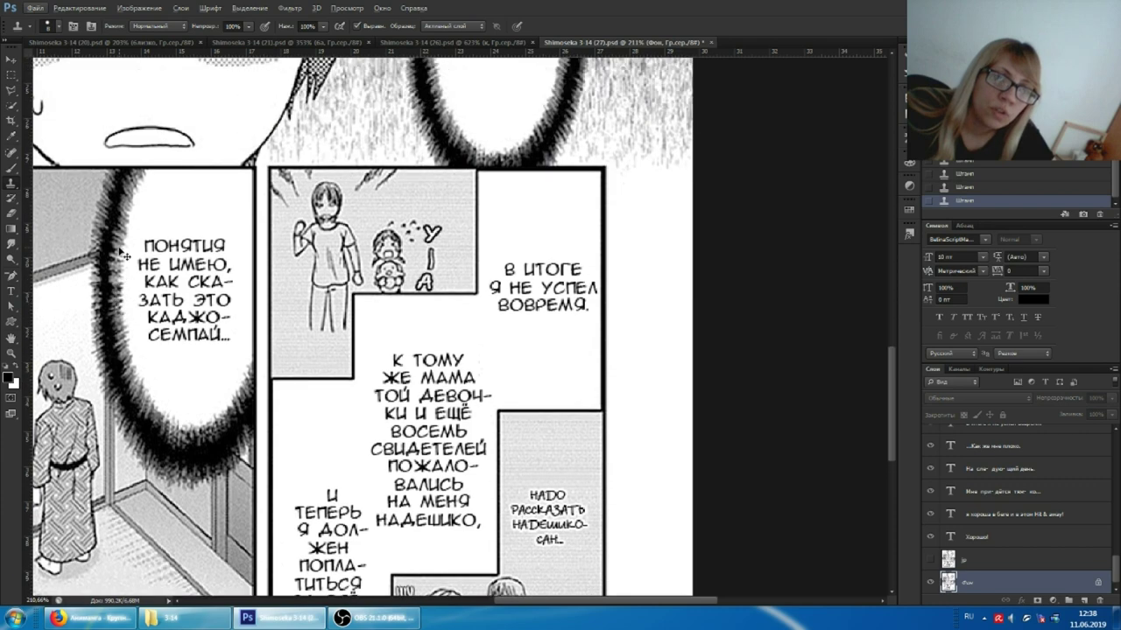
{"action": "scroll", "coordinate": [123, 252], "scroll_direction": "left", "scroll_amount": 2}
{"action": "scroll", "coordinate": [124, 254], "scroll_direction": "left", "scroll_amount": 2}
{"action": "scroll", "coordinate": [124, 254], "scroll_direction": "left", "scroll_amount": 2}
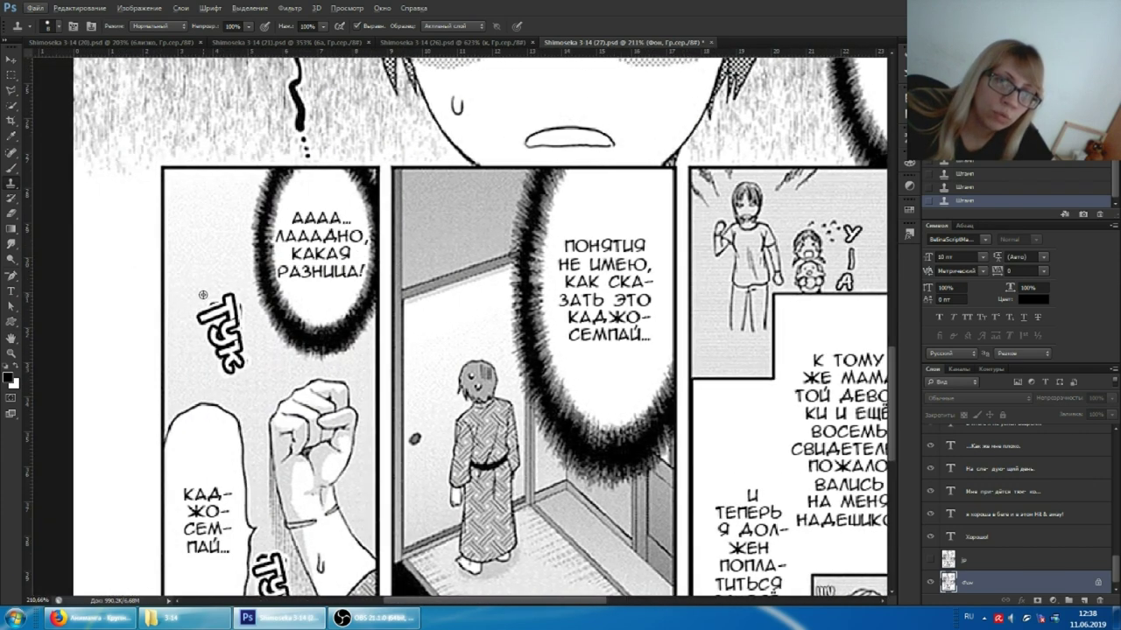
{"action": "scroll", "coordinate": [175, 315], "scroll_direction": "up", "scroll_amount": 2}
{"action": "scroll", "coordinate": [179, 324], "scroll_direction": "up", "scroll_amount": 2}
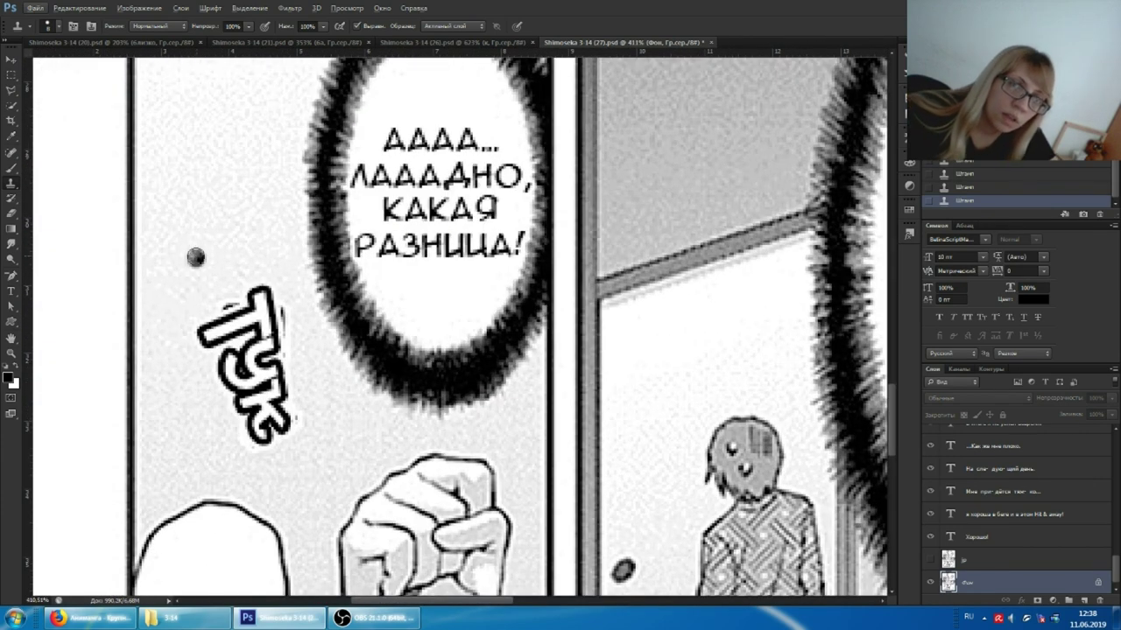
{"action": "scroll", "coordinate": [213, 211], "scroll_direction": "down", "scroll_amount": 1}
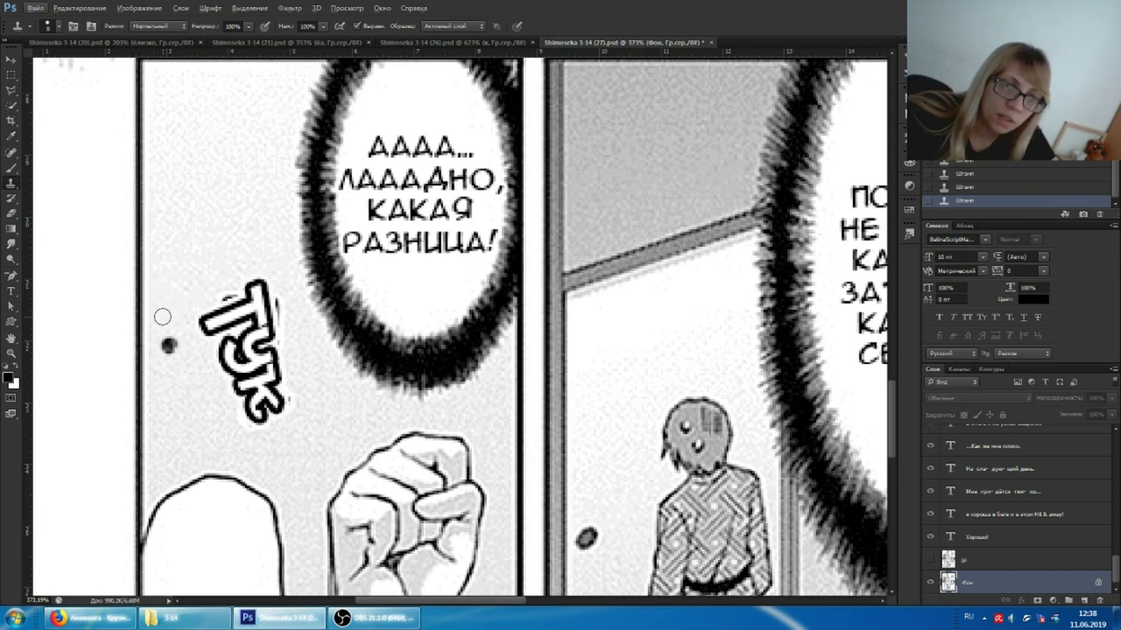
{"action": "scroll", "coordinate": [161, 313], "scroll_direction": "up", "scroll_amount": 2}
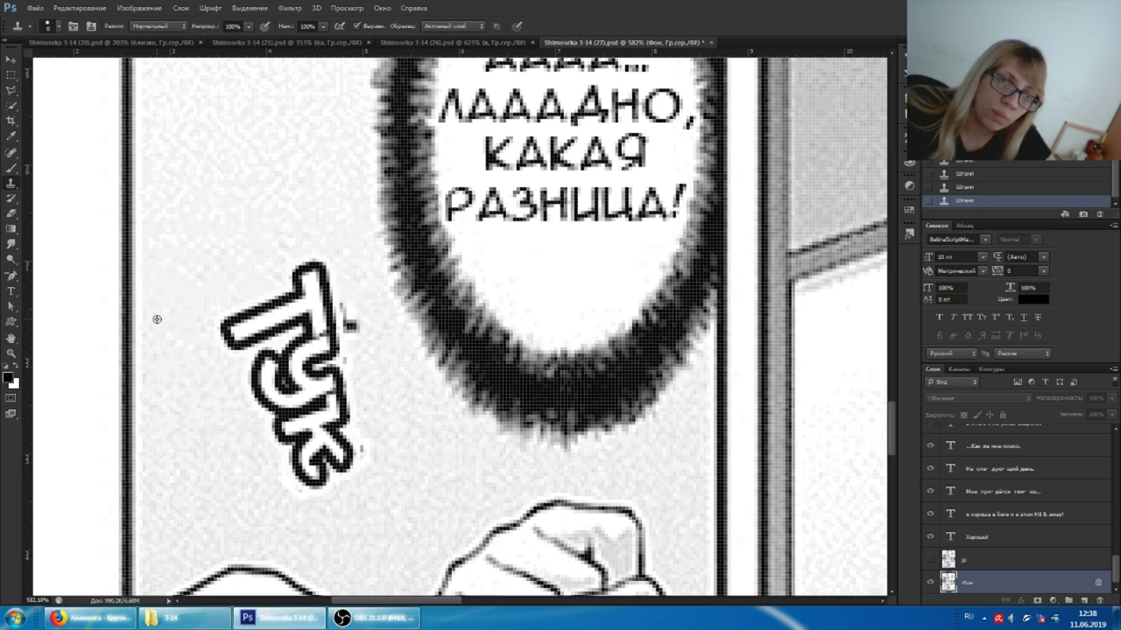
Clone away the grey specks and black stroke beside the ТУК lettering
{"action": "left_click", "coordinate": [346, 319]}
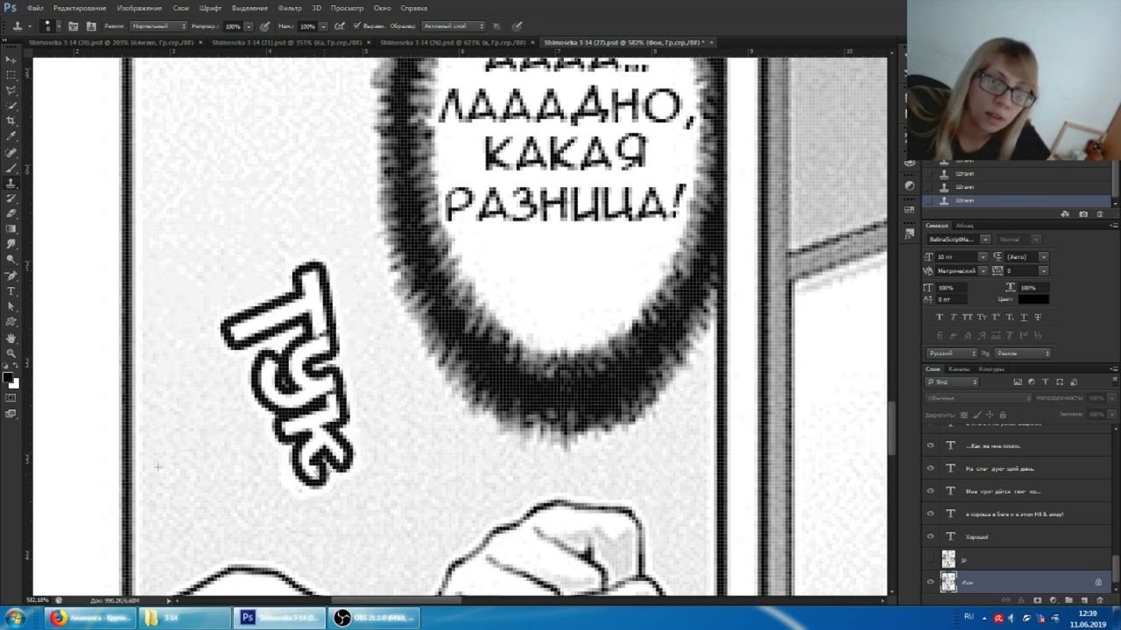
{"action": "scroll", "coordinate": [298, 486], "scroll_direction": "down", "scroll_amount": 1}
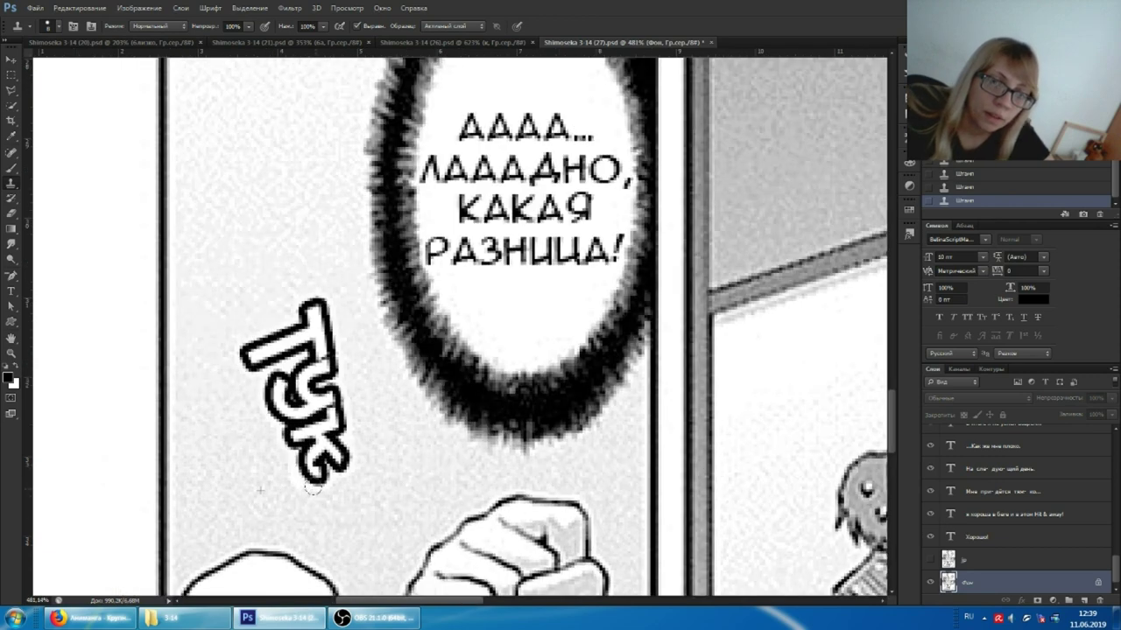
{"action": "scroll", "coordinate": [312, 488], "scroll_direction": "down", "scroll_amount": 4}
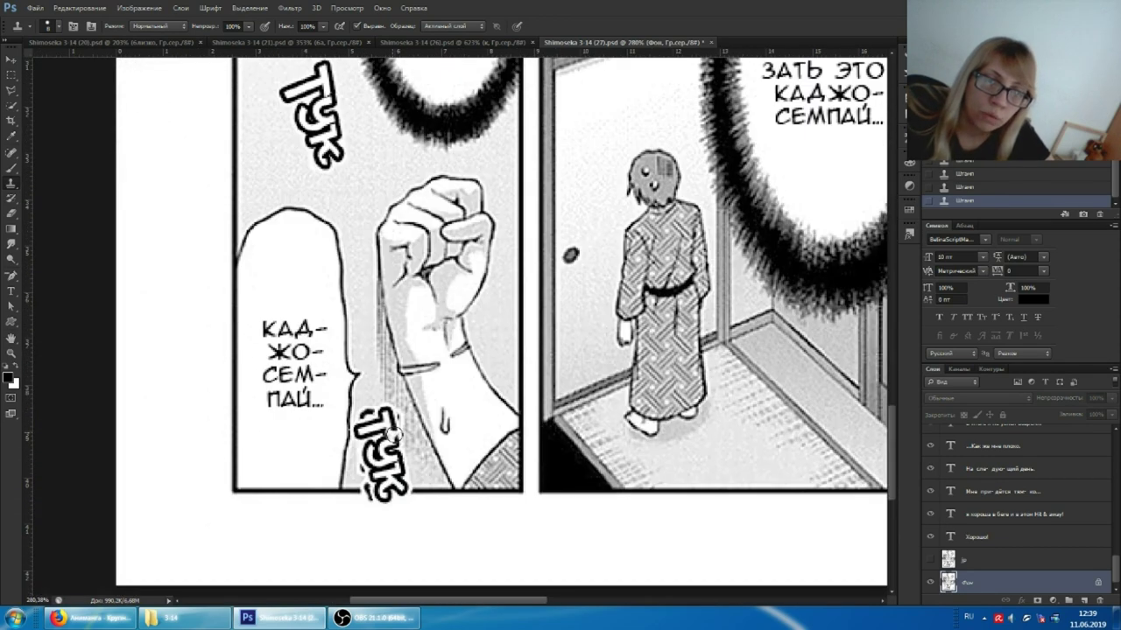
{"action": "scroll", "coordinate": [393, 431], "scroll_direction": "up", "scroll_amount": 3}
{"action": "scroll", "coordinate": [385, 402], "scroll_direction": "up", "scroll_amount": 2}
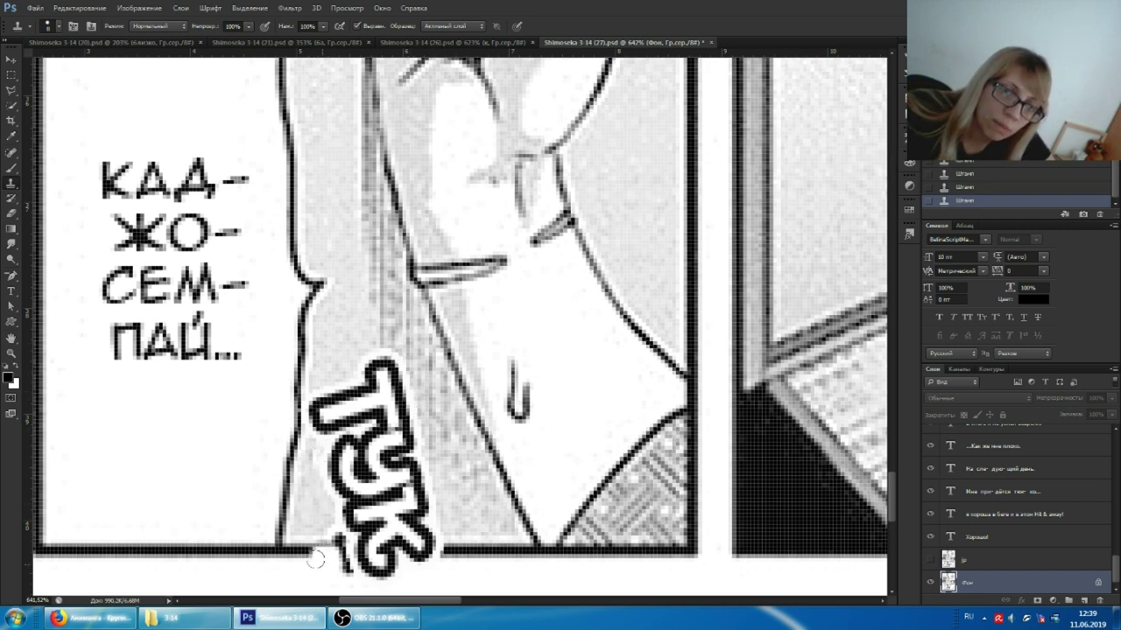
{"action": "left_click_drag", "start_coordinate": [336, 530], "coordinate": [327, 551]}
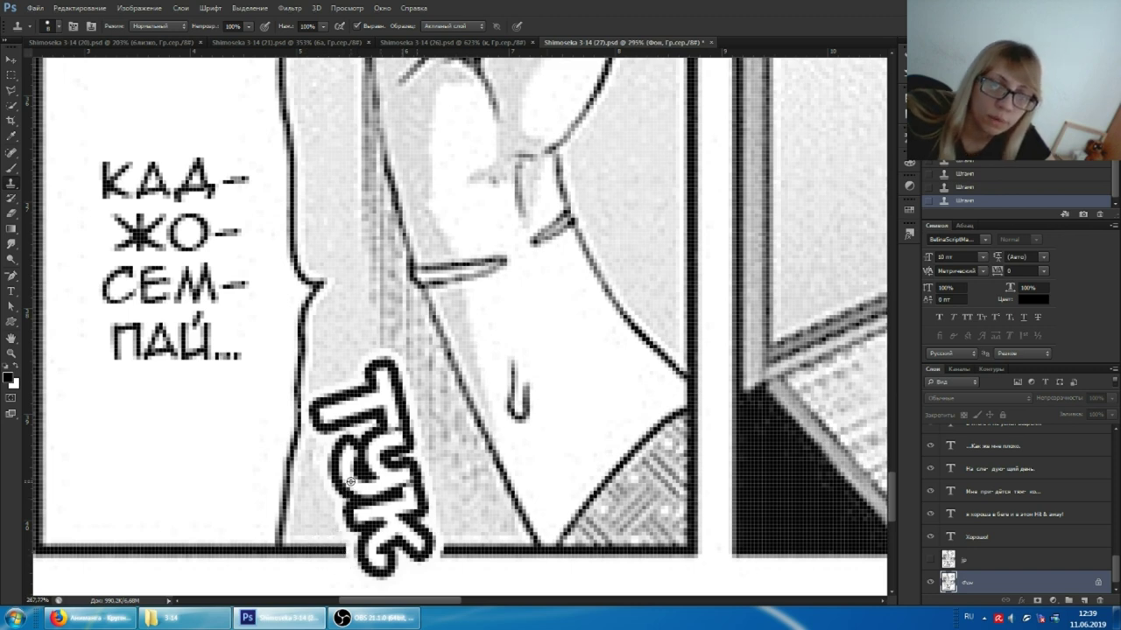
{"action": "scroll", "coordinate": [350, 482], "scroll_direction": "down", "scroll_amount": 5}
{"action": "scroll", "coordinate": [376, 484], "scroll_direction": "up", "scroll_amount": 4}
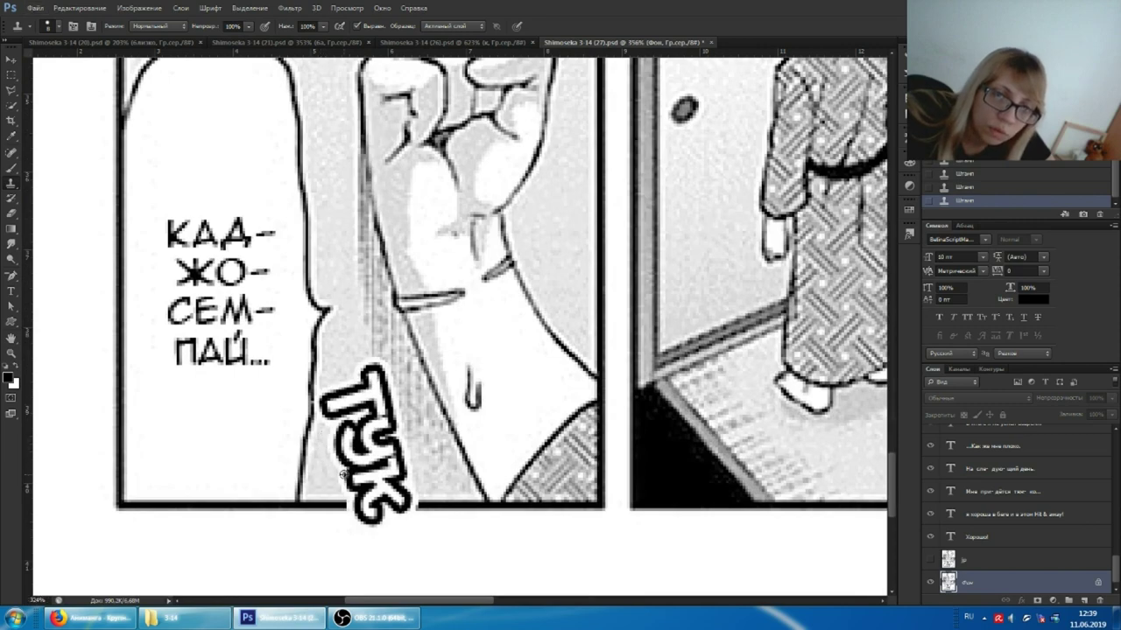
{"action": "scroll", "coordinate": [343, 474], "scroll_direction": "down", "scroll_amount": 3}
{"action": "scroll", "coordinate": [337, 438], "scroll_direction": "down", "scroll_amount": 1}
{"action": "scroll", "coordinate": [328, 393], "scroll_direction": "up", "scroll_amount": 3}
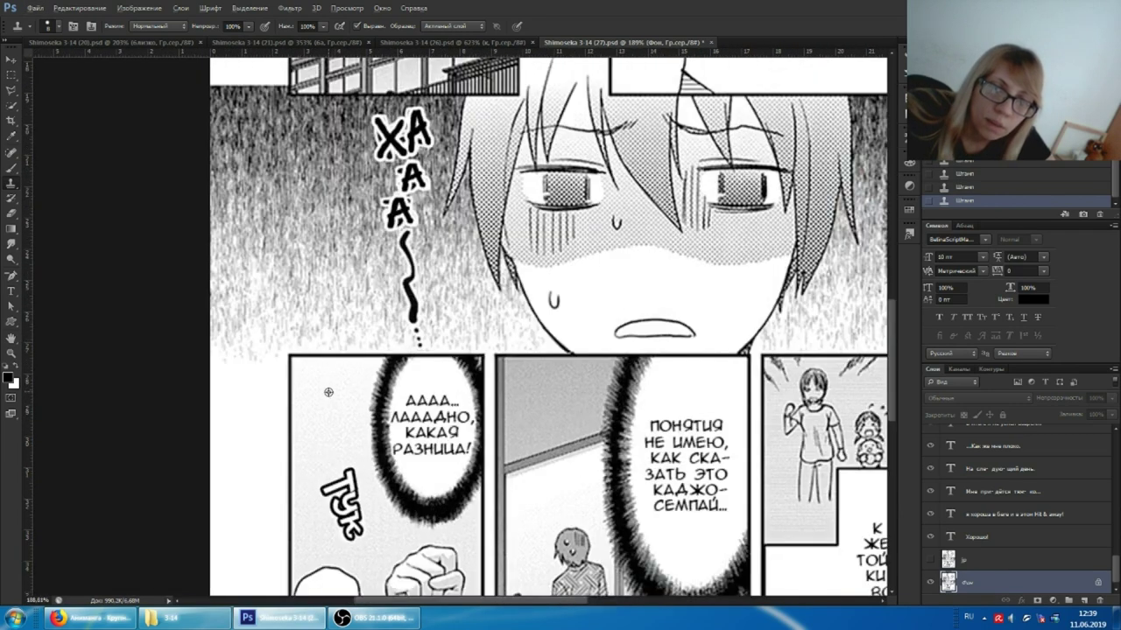
Clone background over the white outline beside the lower and middle А letters
{"action": "scroll", "coordinate": [337, 368], "scroll_direction": "up", "scroll_amount": 1}
{"action": "scroll", "coordinate": [345, 341], "scroll_direction": "up", "scroll_amount": 2}
{"action": "scroll", "coordinate": [354, 316], "scroll_direction": "up", "scroll_amount": 1}
{"action": "scroll", "coordinate": [363, 295], "scroll_direction": "up", "scroll_amount": 1}
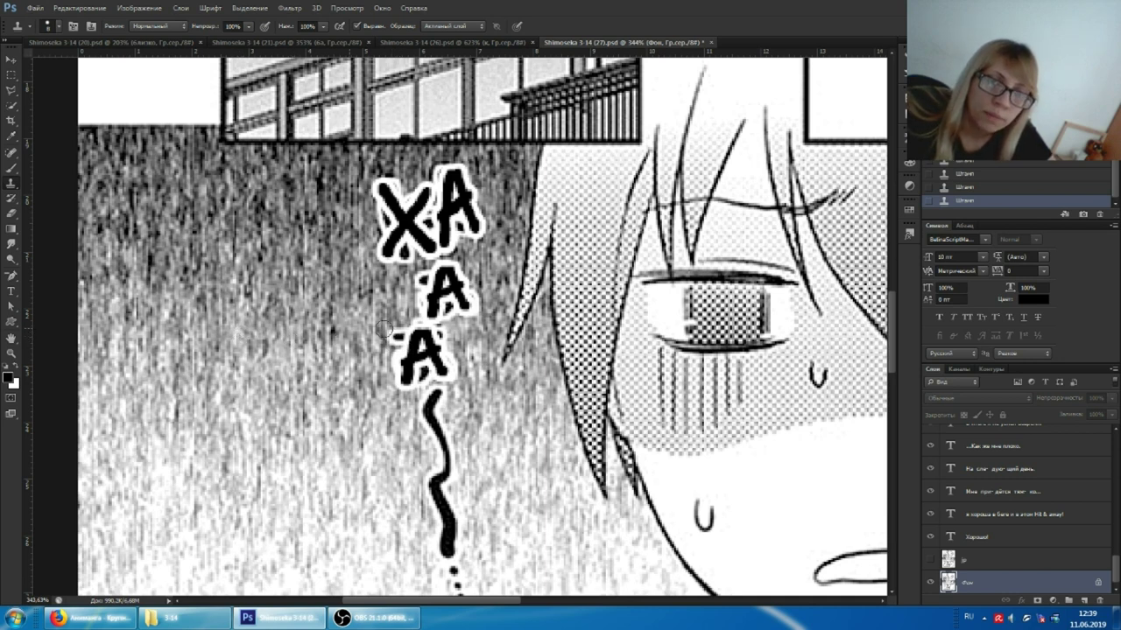
{"action": "left_click_drag", "start_coordinate": [418, 334], "coordinate": [440, 338]}
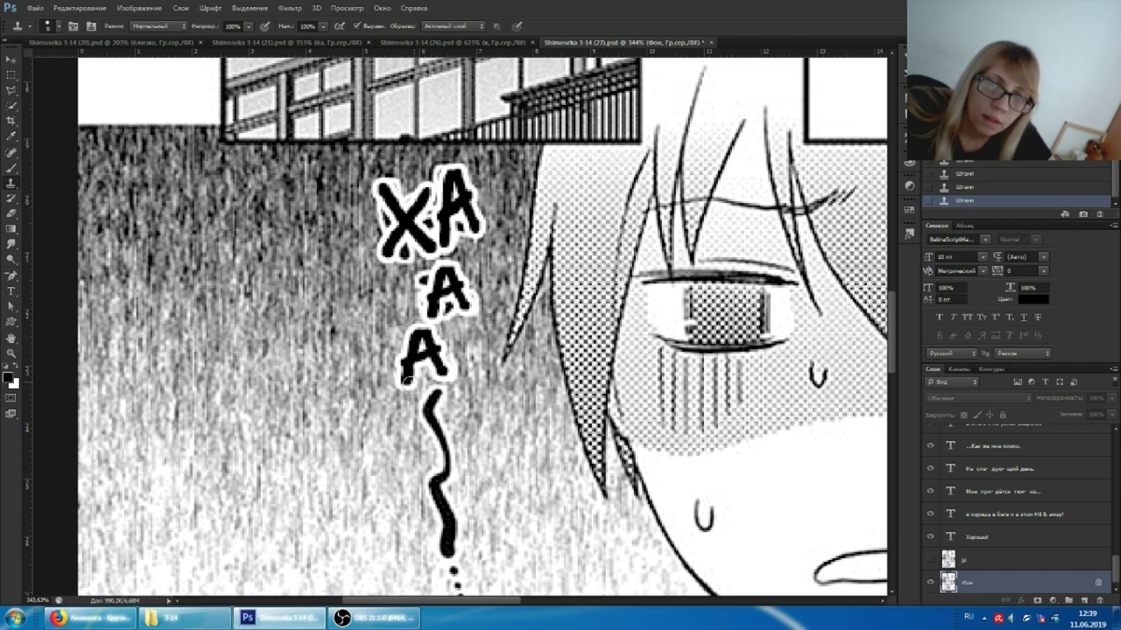
{"action": "left_click_drag", "start_coordinate": [419, 256], "coordinate": [418, 317]}
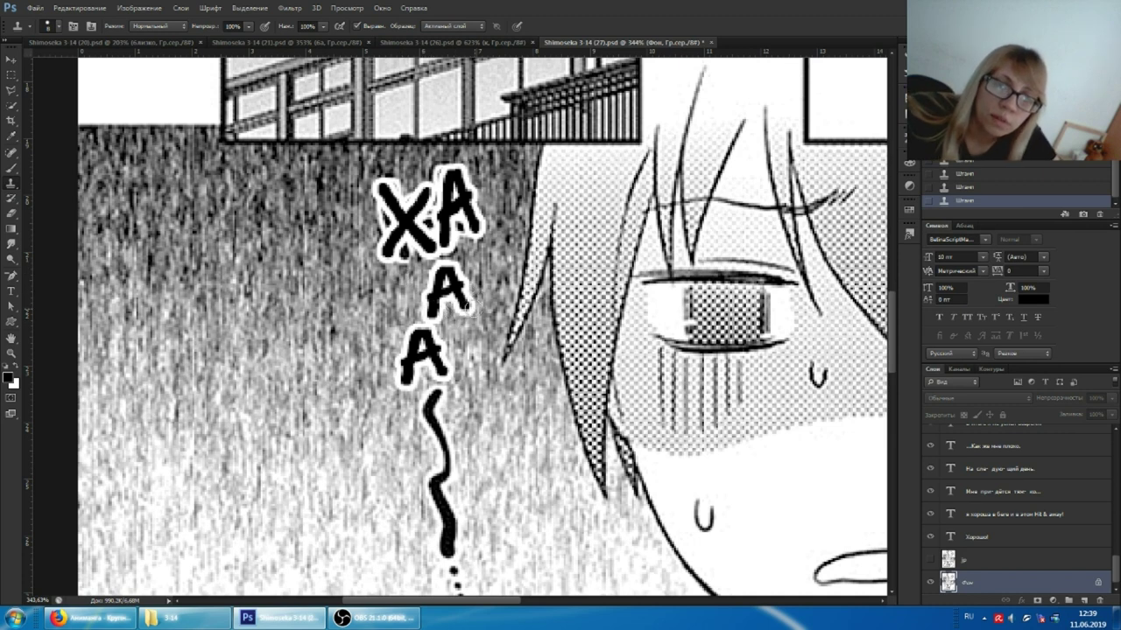
Save Shimoseka 1-14 (27).psd
{"action": "scroll", "coordinate": [446, 273], "scroll_direction": "up", "scroll_amount": 2}
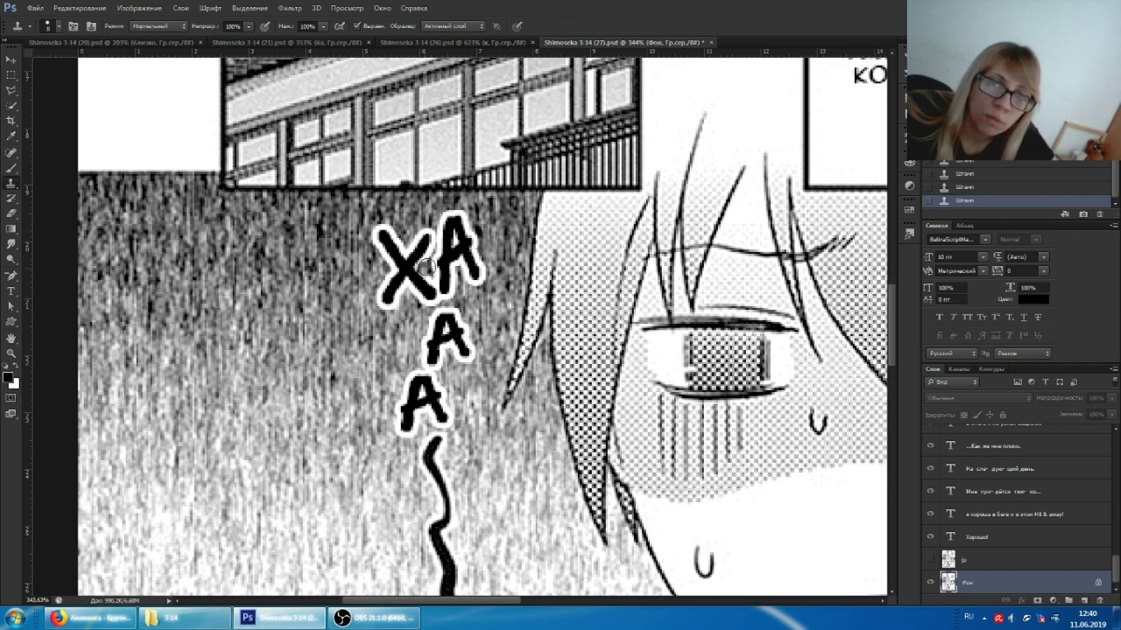
{"action": "scroll", "coordinate": [424, 269], "scroll_direction": "down", "scroll_amount": 5}
{"action": "scroll", "coordinate": [427, 274], "scroll_direction": "up", "scroll_amount": 1}
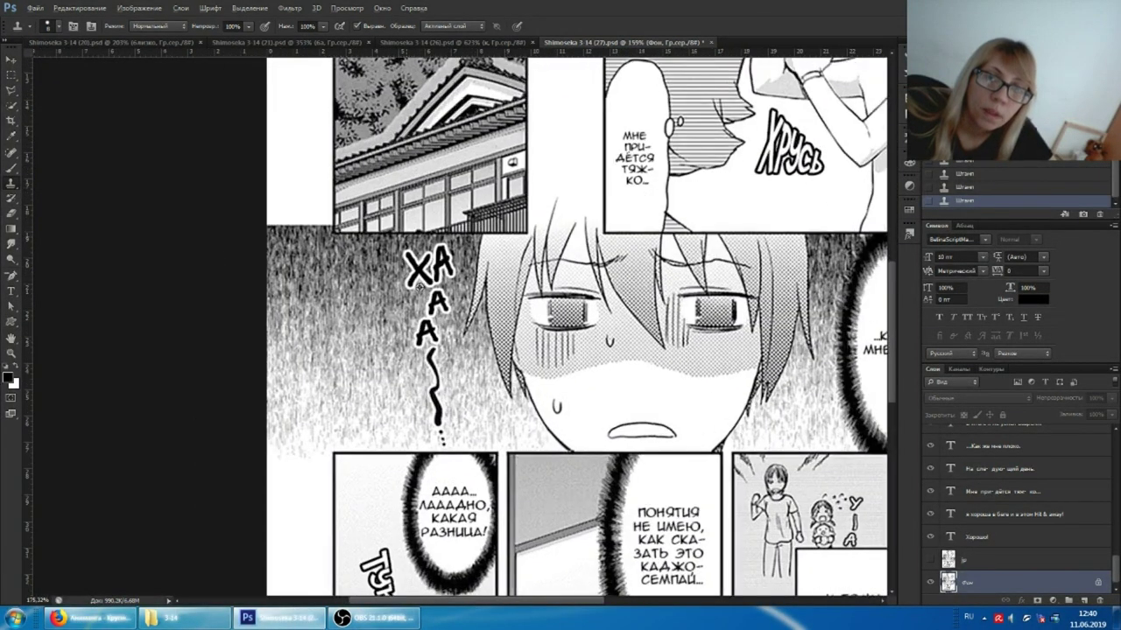
{"action": "scroll", "coordinate": [426, 278], "scroll_direction": "up", "scroll_amount": 2}
{"action": "key", "text": "ctrl+s"}
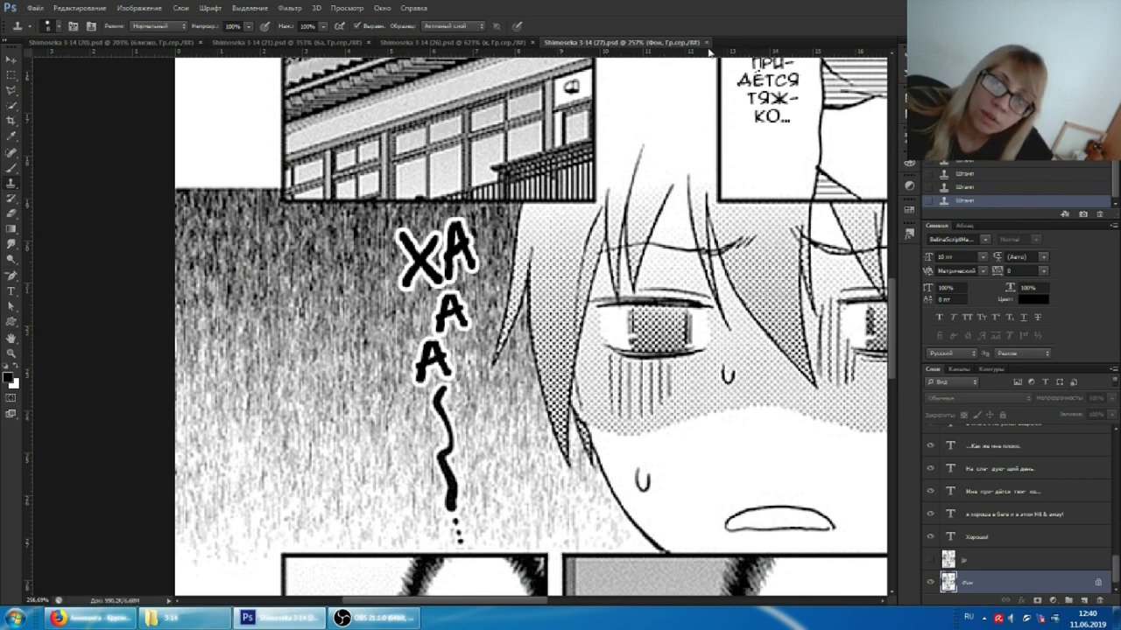
{"action": "scroll", "coordinate": [625, 233], "scroll_direction": "right", "scroll_amount": 3}
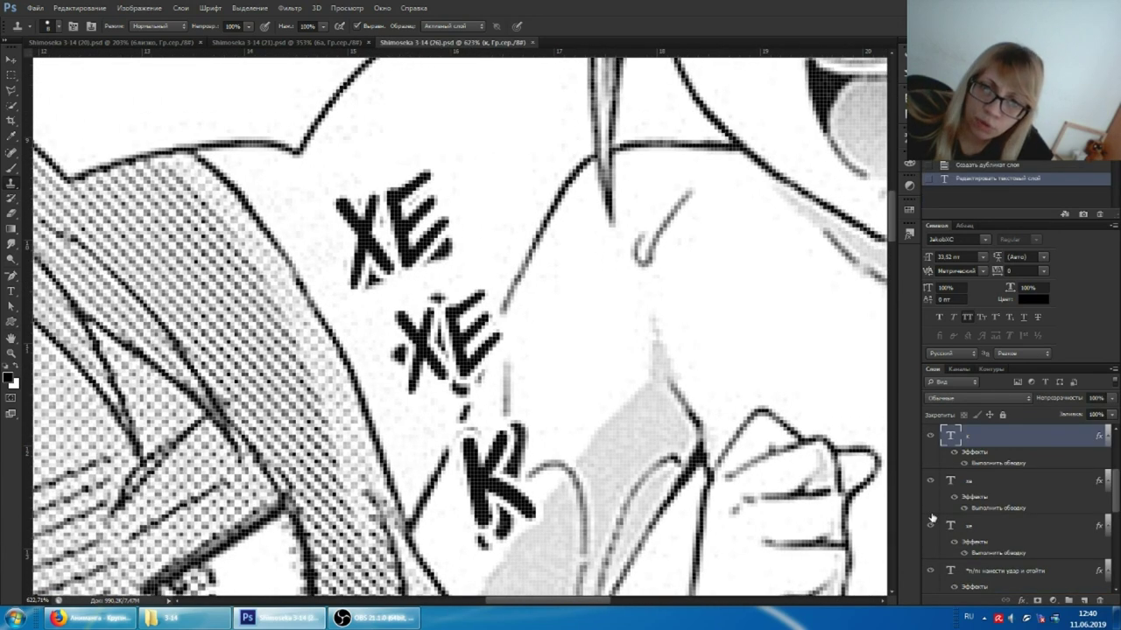
On the Фон layer, erase the leftover strokes and specks around ХЕ ХЕ К
{"action": "scroll", "coordinate": [946, 536], "scroll_direction": "down", "scroll_amount": 5}
{"action": "left_click", "coordinate": [969, 583]}
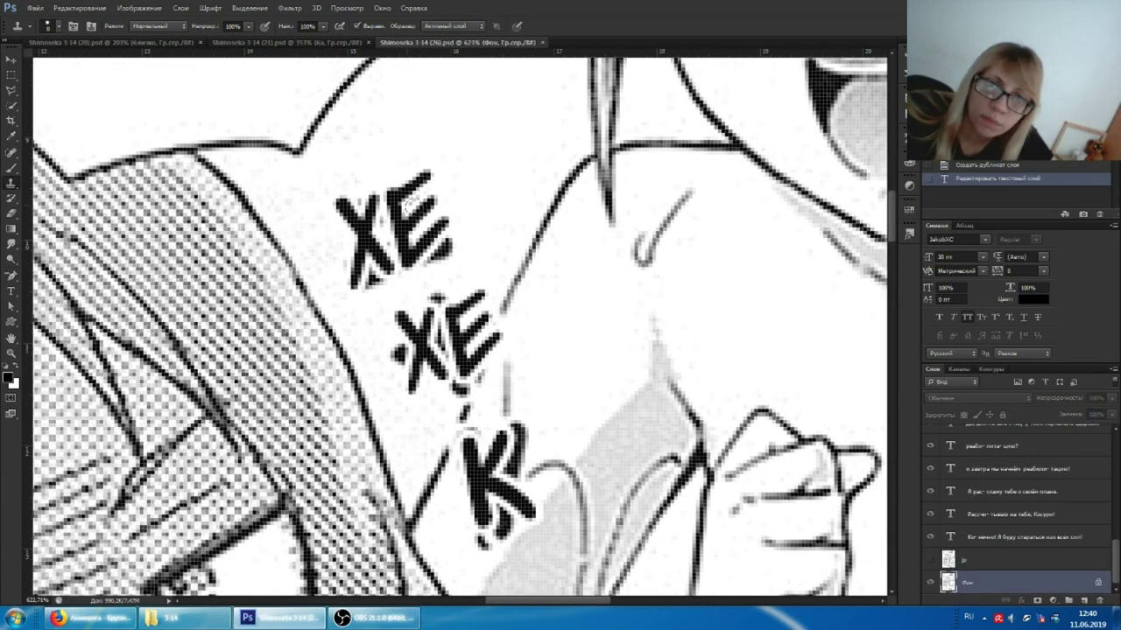
{"action": "left_click", "coordinate": [10, 213]}
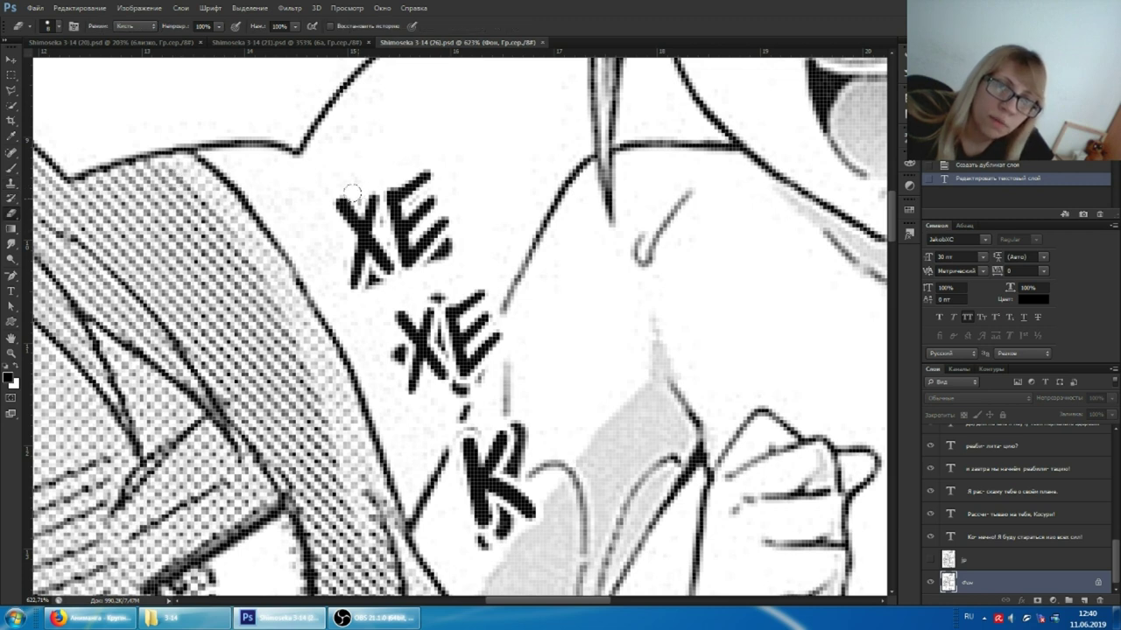
{"action": "mouse_move", "coordinate": [435, 178]}
{"action": "left_mouse_down"}
{"action": "mouse_move", "coordinate": [443, 241]}
{"action": "mouse_move", "coordinate": [340, 269]}
{"action": "mouse_move", "coordinate": [421, 283]}
{"action": "mouse_move", "coordinate": [390, 360]}
{"action": "mouse_move", "coordinate": [446, 378]}
{"action": "left_mouse_up"}
{"action": "left_click", "coordinate": [454, 382]}
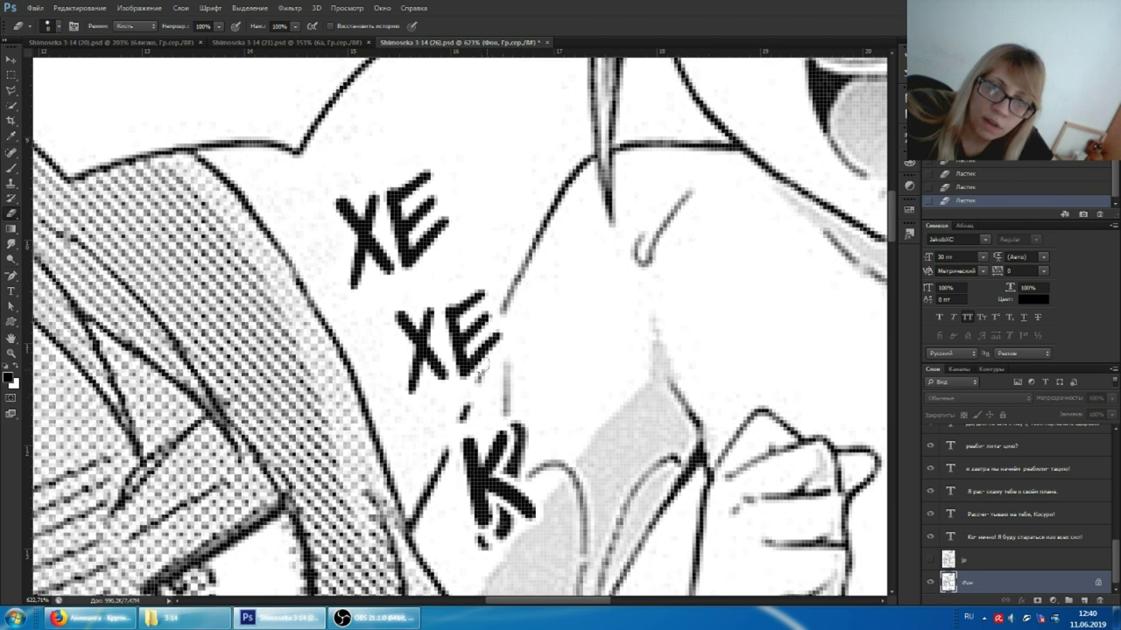
{"action": "mouse_move", "coordinate": [522, 420]}
{"action": "left_mouse_down"}
{"action": "mouse_move", "coordinate": [478, 543]}
{"action": "mouse_move", "coordinate": [466, 537]}
{"action": "left_mouse_up"}
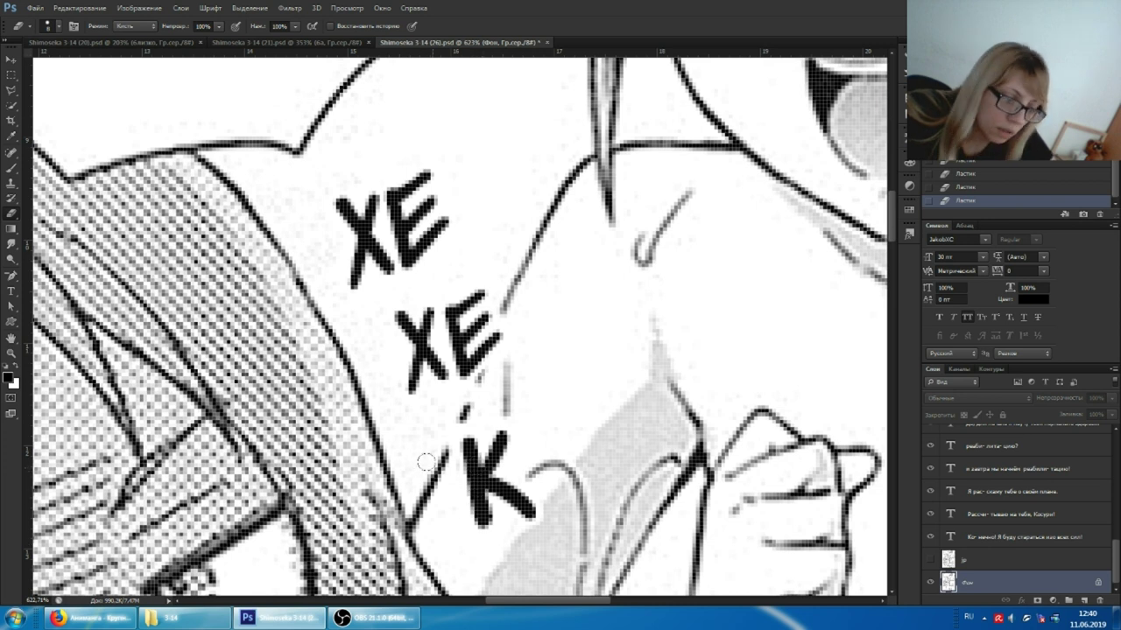
Resize the brush and paint a white cleanup stroke near the К
{"action": "key", "text": "b"}
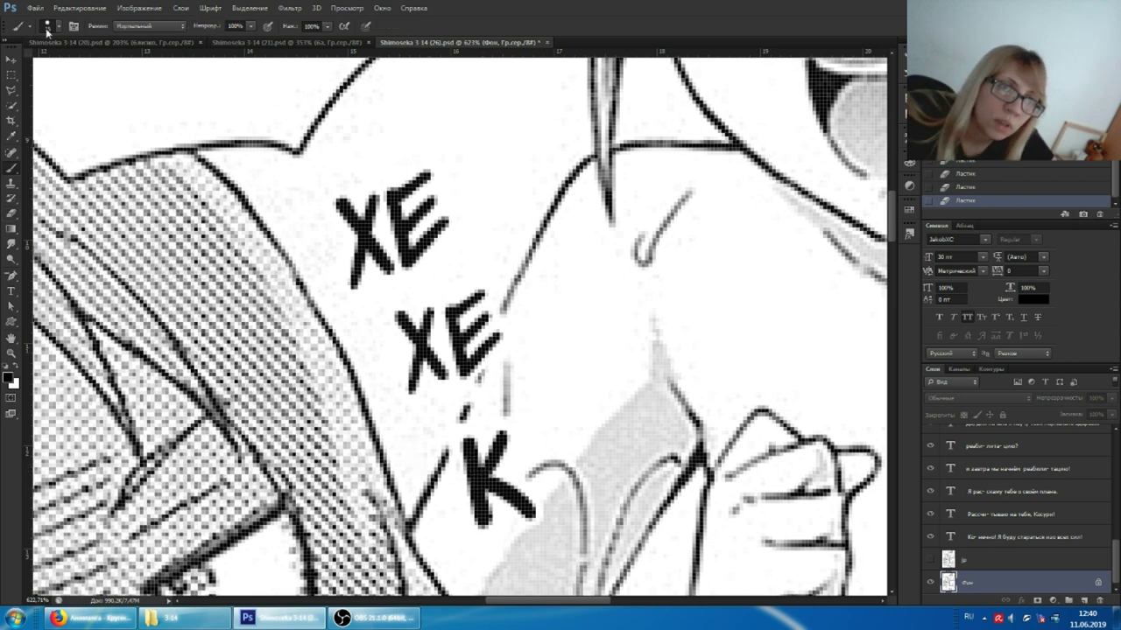
{"action": "left_click", "coordinate": [48, 26]}
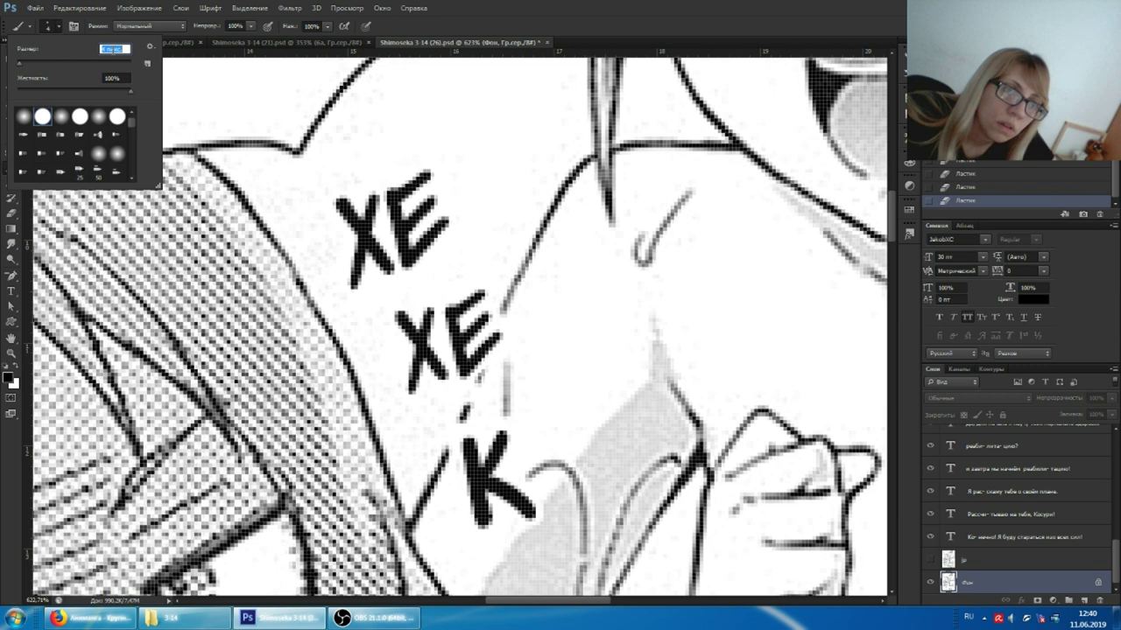
{"action": "left_click", "coordinate": [535, 547]}
{"action": "key", "text": "x"}
{"action": "left_click", "coordinate": [523, 551]}
{"action": "key", "text": "x"}
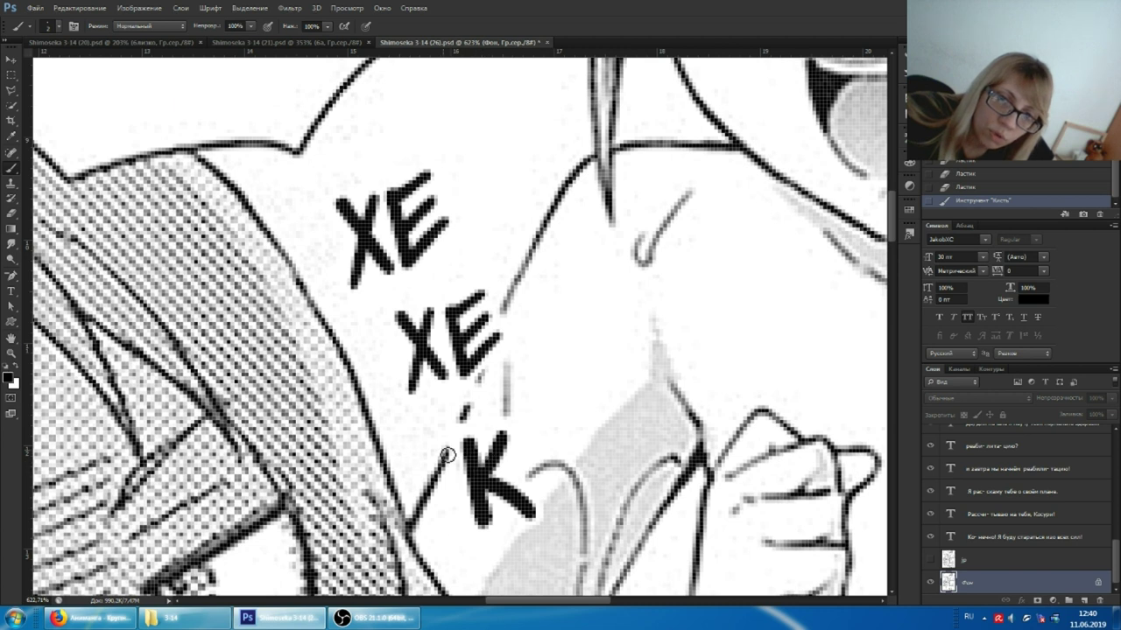
Paint the black diagonal line from beside the К up toward the ХЕ
{"action": "mouse_move", "coordinate": [461, 437]}
{"action": "left_mouse_down"}
{"action": "mouse_move", "coordinate": [469, 421]}
{"action": "mouse_move", "coordinate": [449, 464]}
{"action": "left_mouse_up"}
{"action": "left_click_drag", "start_coordinate": [481, 378], "coordinate": [472, 408]}
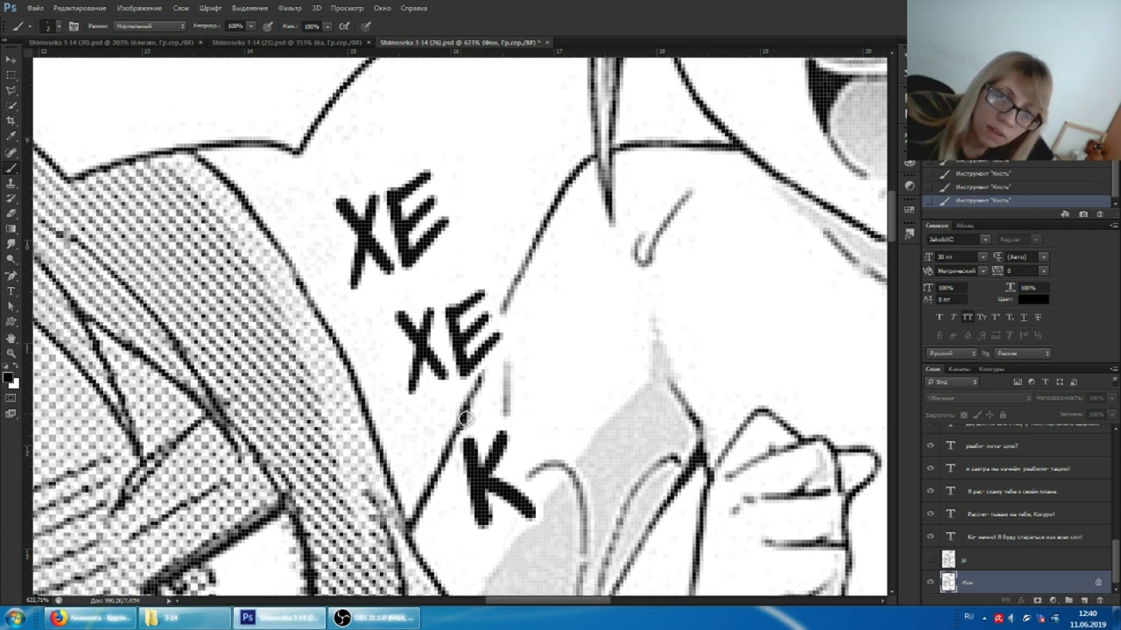
{"action": "key", "text": "ctrl+z"}
{"action": "mouse_move", "coordinate": [470, 415]}
{"action": "left_mouse_down"}
{"action": "mouse_move", "coordinate": [487, 379]}
{"action": "mouse_move", "coordinate": [471, 430]}
{"action": "left_mouse_up"}
{"action": "key", "text": "x"}
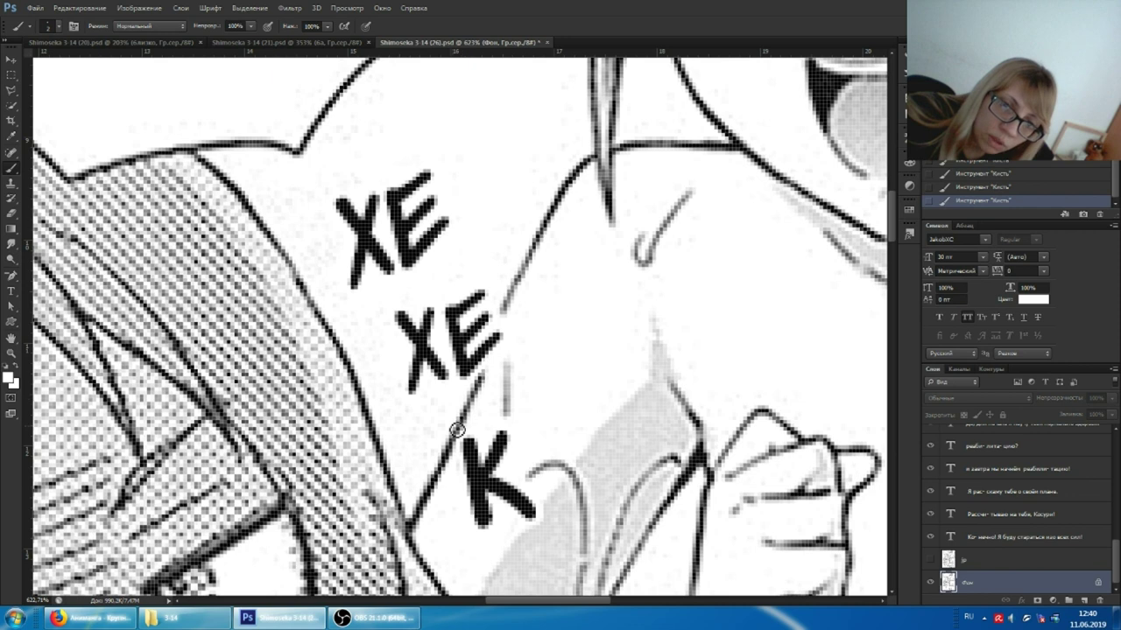
{"action": "key", "text": "x"}
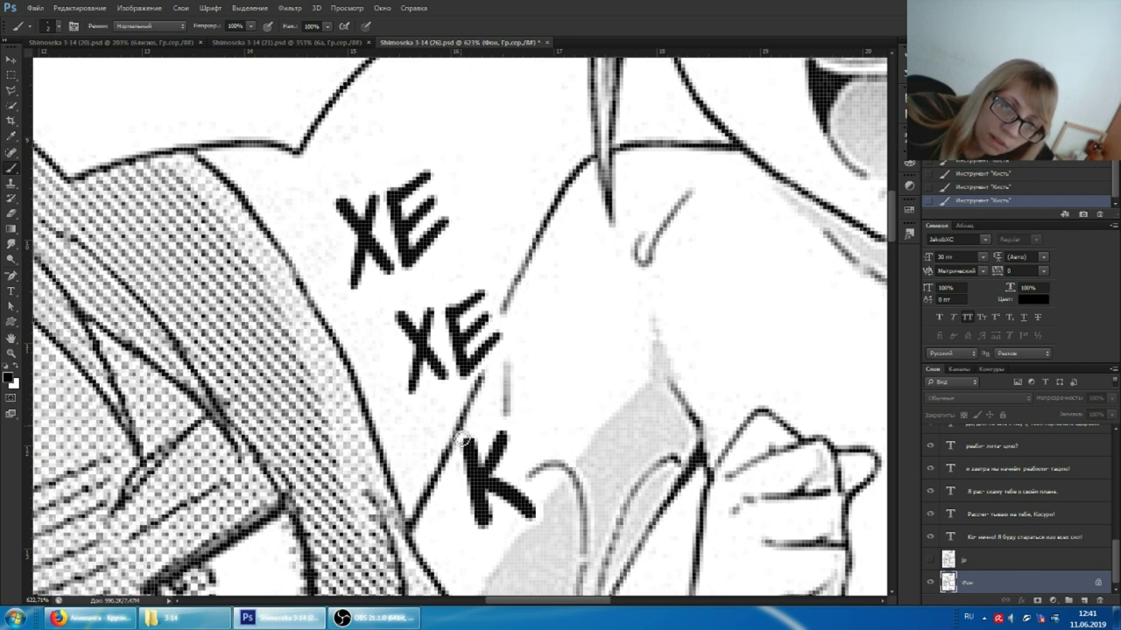
Save page 26, close it, and return to page 20
{"action": "scroll", "coordinate": [449, 459], "scroll_direction": "down", "scroll_amount": 2}
{"action": "scroll", "coordinate": [464, 393], "scroll_direction": "down", "scroll_amount": 1}
{"action": "scroll", "coordinate": [477, 350], "scroll_direction": "up", "scroll_amount": 2}
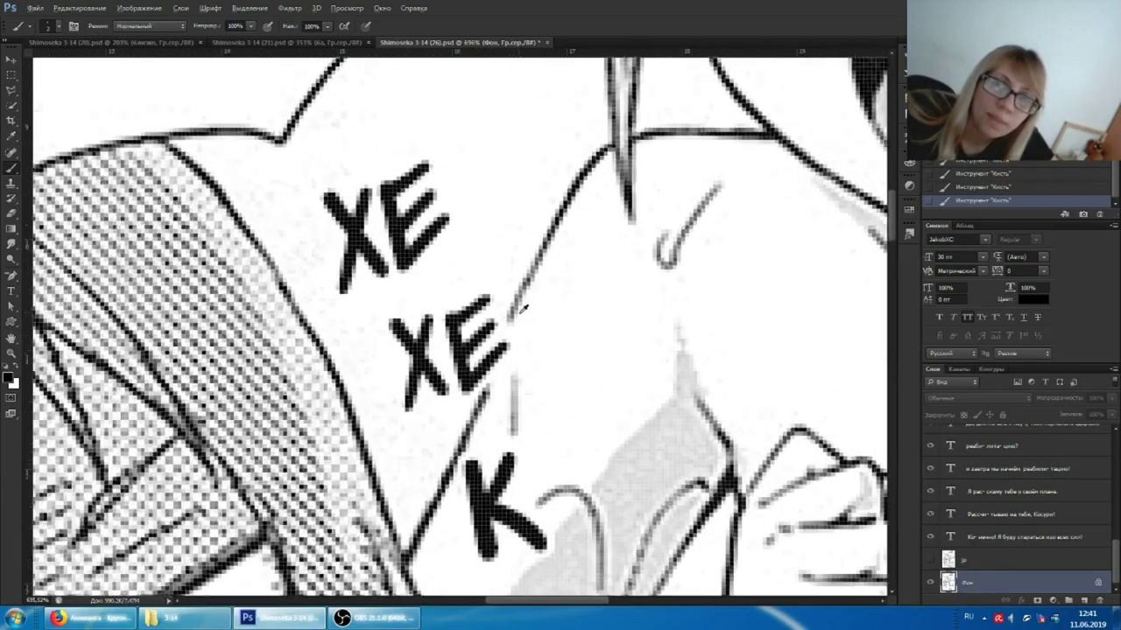
{"action": "scroll", "coordinate": [484, 330], "scroll_direction": "up", "scroll_amount": 2}
{"action": "scroll", "coordinate": [508, 316], "scroll_direction": "down", "scroll_amount": 1}
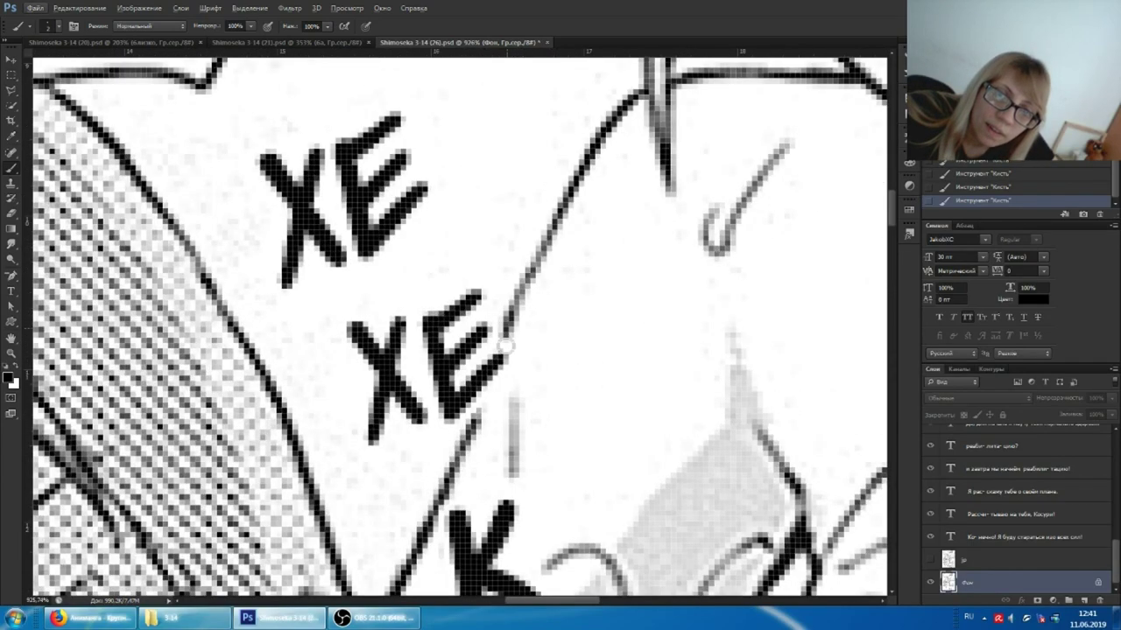
{"action": "scroll", "coordinate": [508, 316], "scroll_direction": "down", "scroll_amount": 1}
{"action": "scroll", "coordinate": [506, 316], "scroll_direction": "down", "scroll_amount": 1}
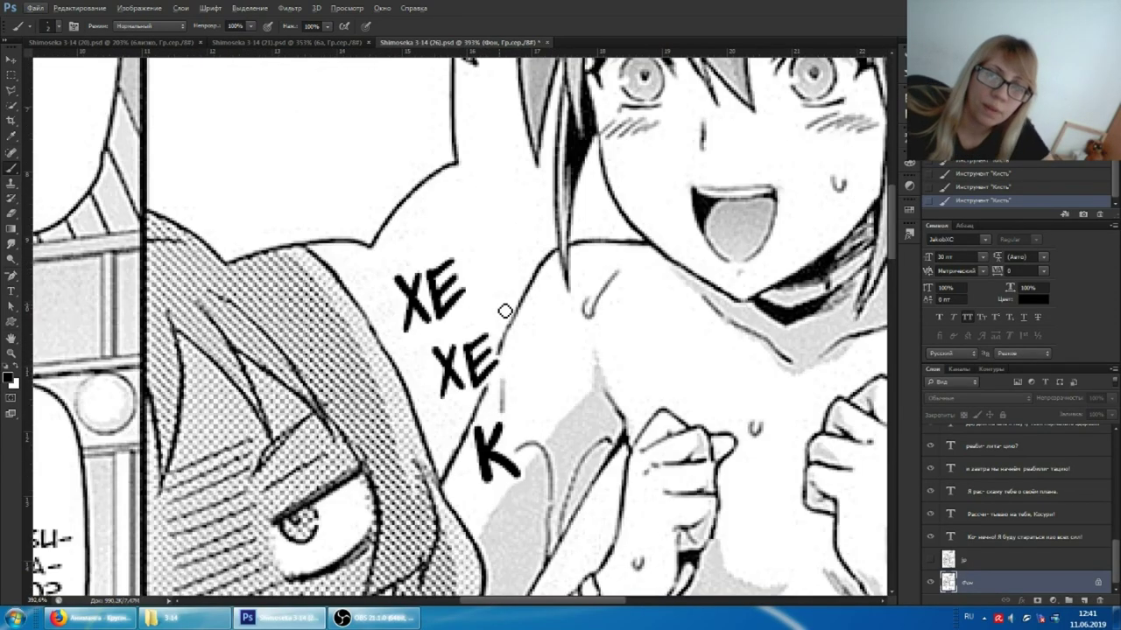
{"action": "scroll", "coordinate": [507, 315], "scroll_direction": "down", "scroll_amount": 2}
{"action": "scroll", "coordinate": [490, 315], "scroll_direction": "up", "scroll_amount": 1}
{"action": "scroll", "coordinate": [474, 314], "scroll_direction": "up", "scroll_amount": 2}
{"action": "key", "text": "ctrl+s"}
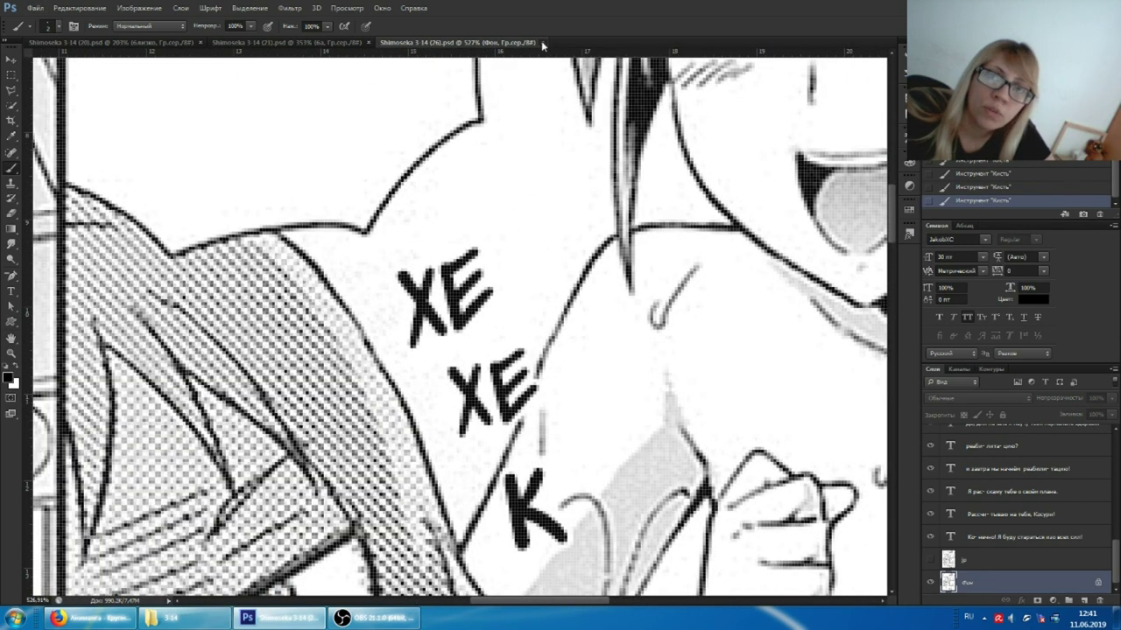
{"action": "left_click", "coordinate": [542, 42]}
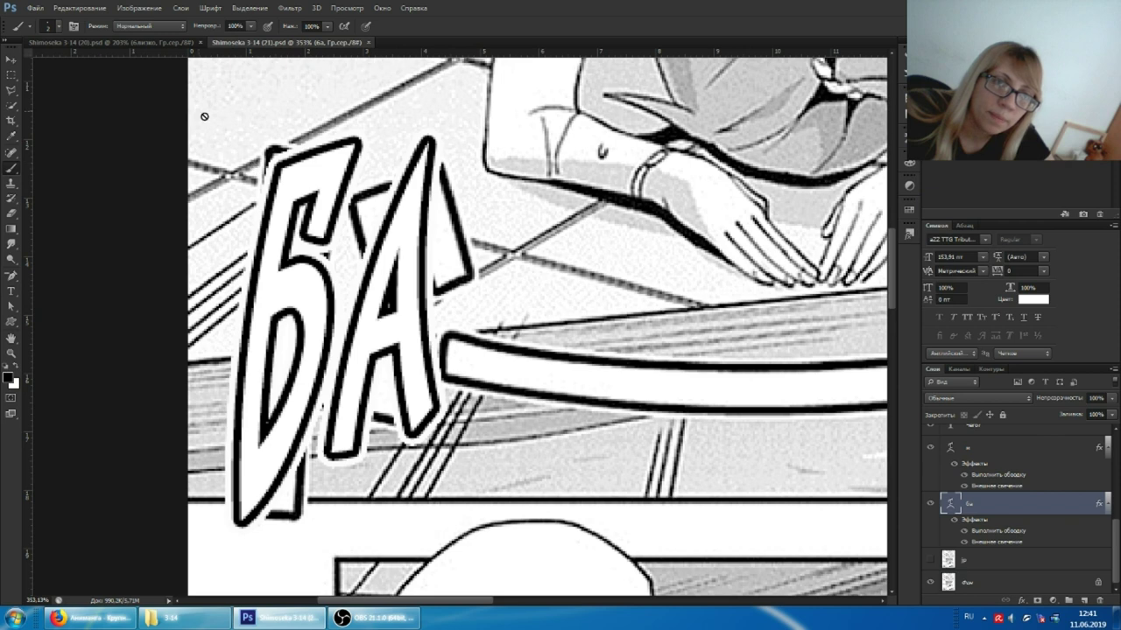
{"action": "left_click", "coordinate": [122, 43]}
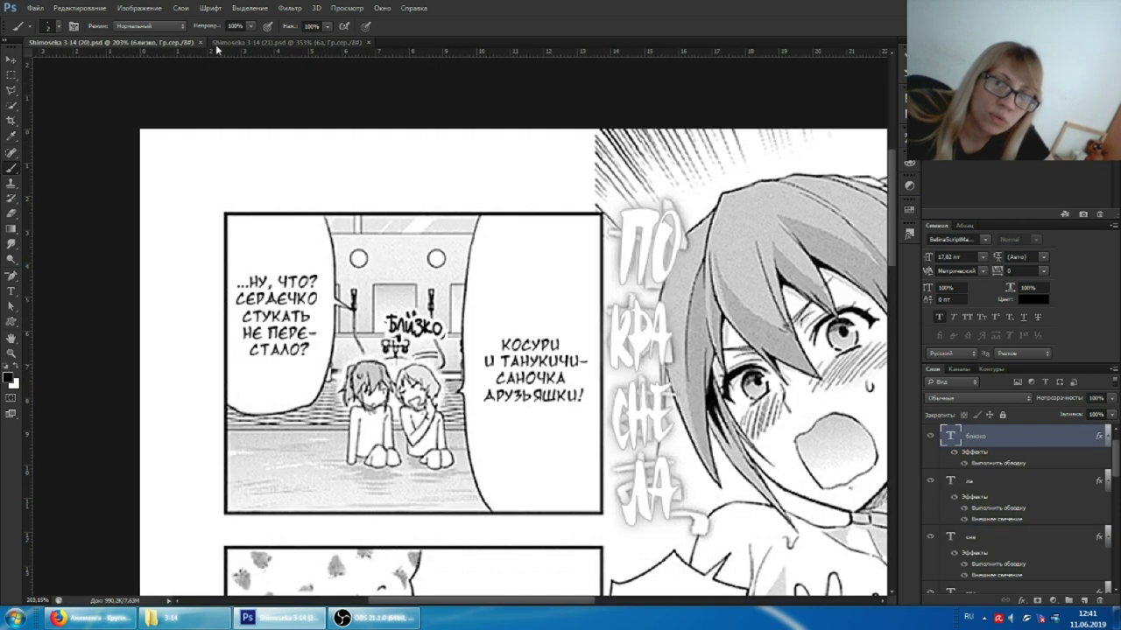
On page 21's Фон layer, clone background texture over stray marks at the Б's top
{"action": "left_click", "coordinate": [280, 43]}
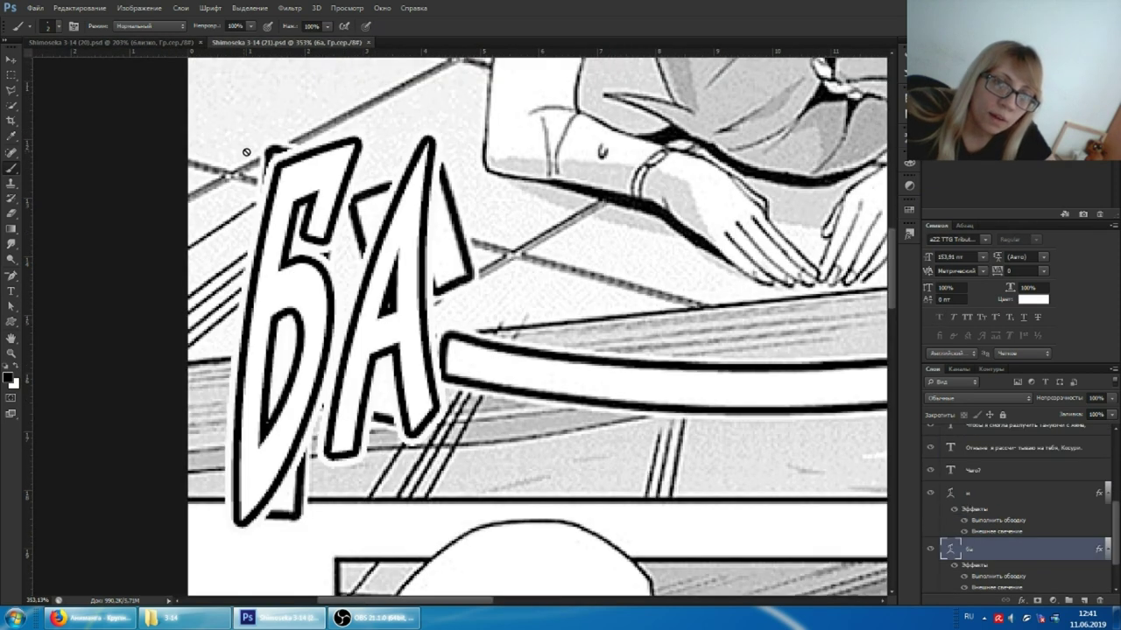
{"action": "left_click", "coordinate": [12, 182]}
{"action": "scroll", "coordinate": [250, 145], "scroll_direction": "up", "scroll_amount": 1}
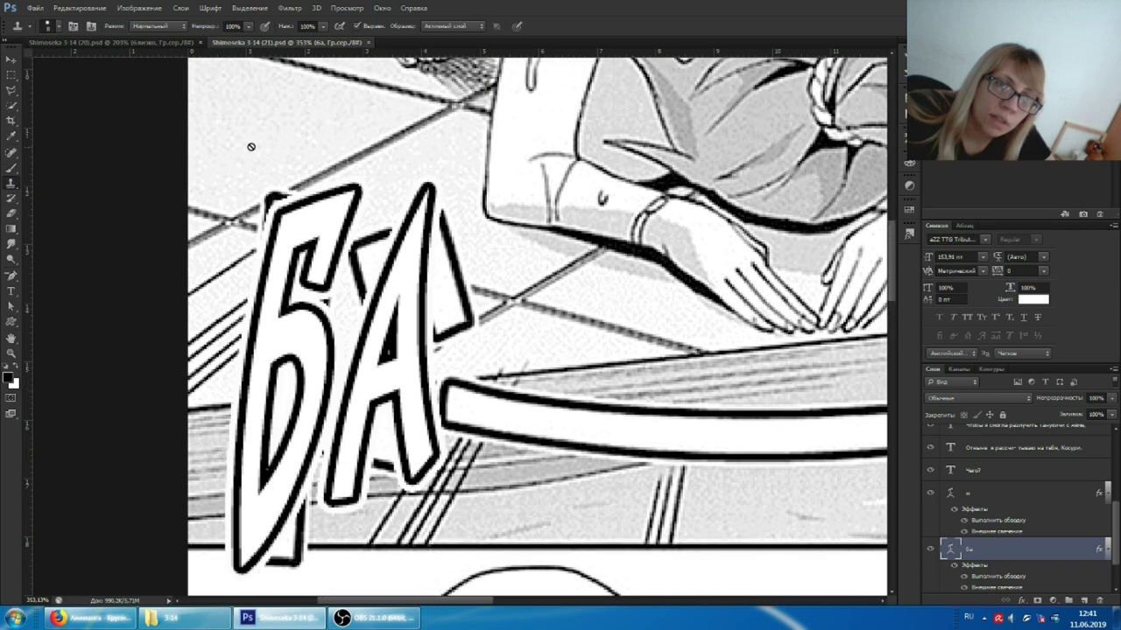
{"action": "scroll", "coordinate": [293, 165], "scroll_direction": "up", "scroll_amount": 2}
{"action": "scroll", "coordinate": [286, 230], "scroll_direction": "up", "scroll_amount": 2}
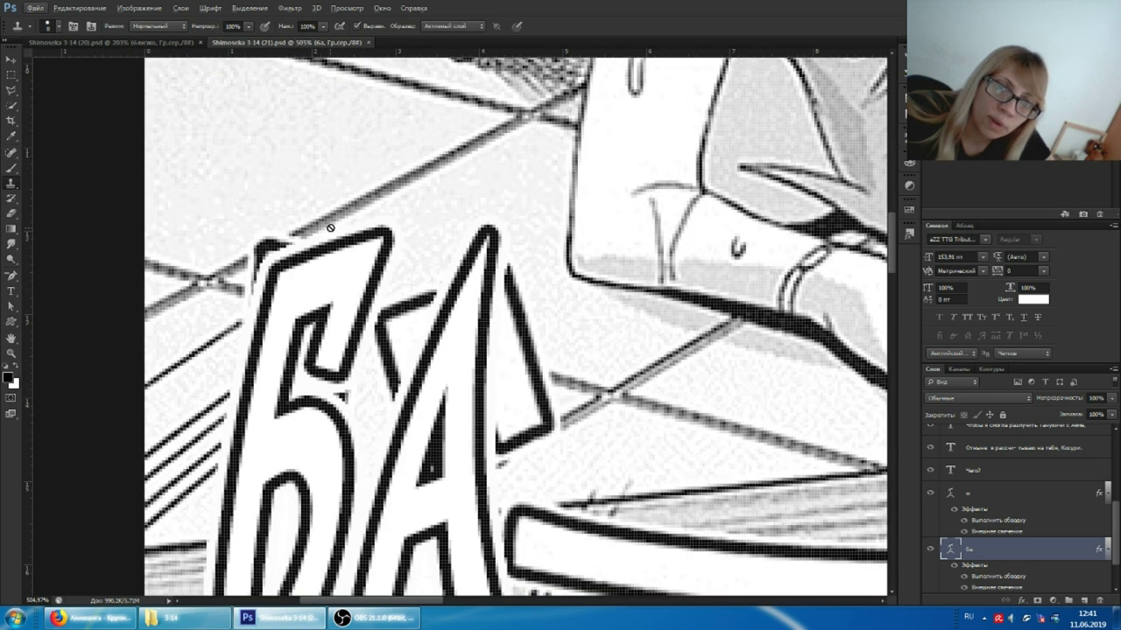
{"action": "scroll", "coordinate": [956, 505], "scroll_direction": "down", "scroll_amount": 2}
{"action": "left_click", "coordinate": [982, 588]}
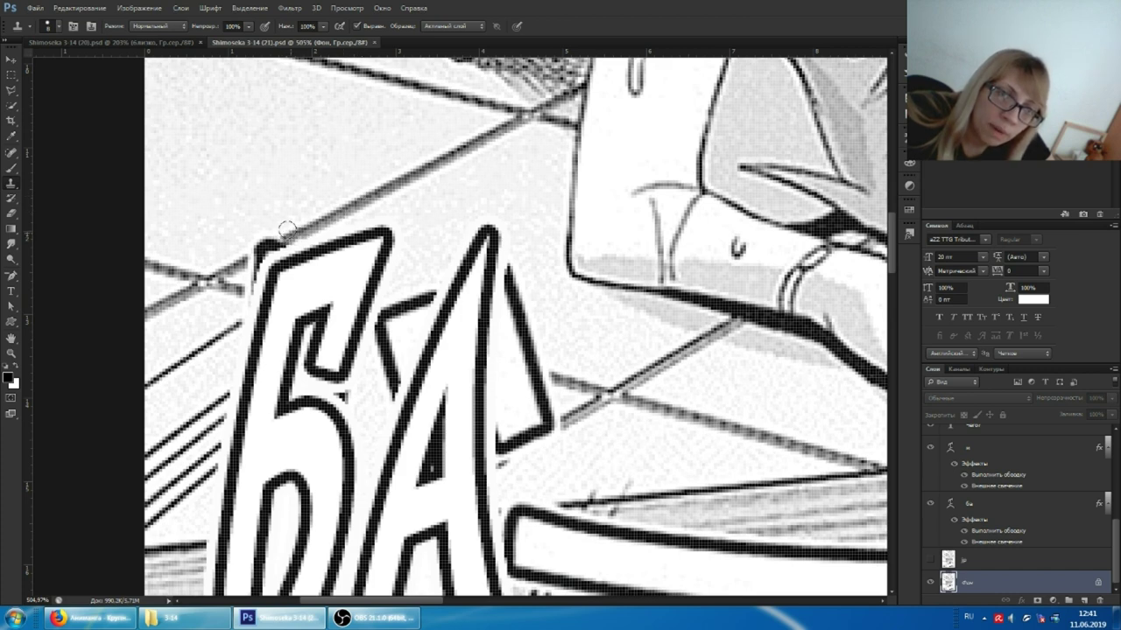
{"action": "left_click", "coordinate": [252, 253]}
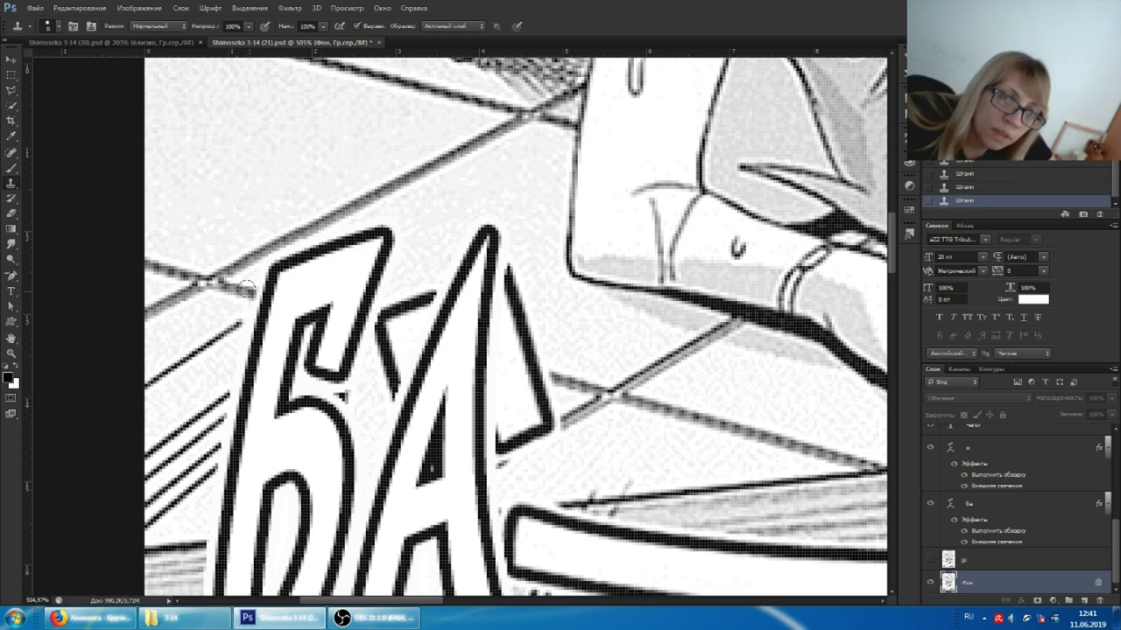
{"action": "scroll", "coordinate": [452, 203], "scroll_direction": "down", "scroll_amount": 1}
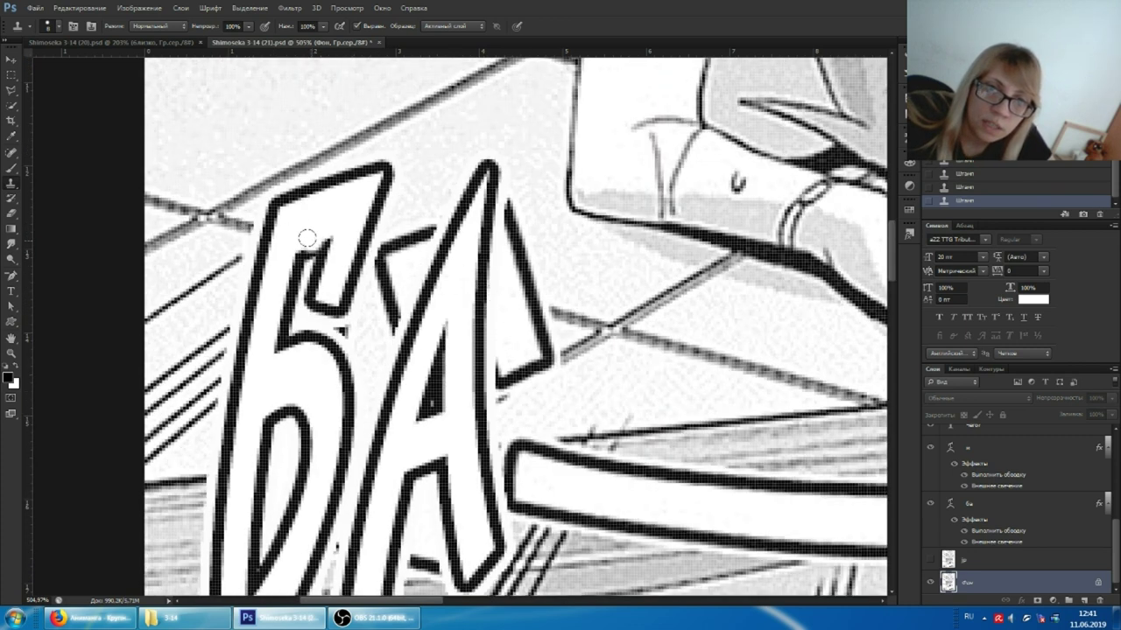
Hide the БА layer and clone the grey diagonal line across the black rectangles and further left
{"action": "left_click", "coordinate": [930, 503]}
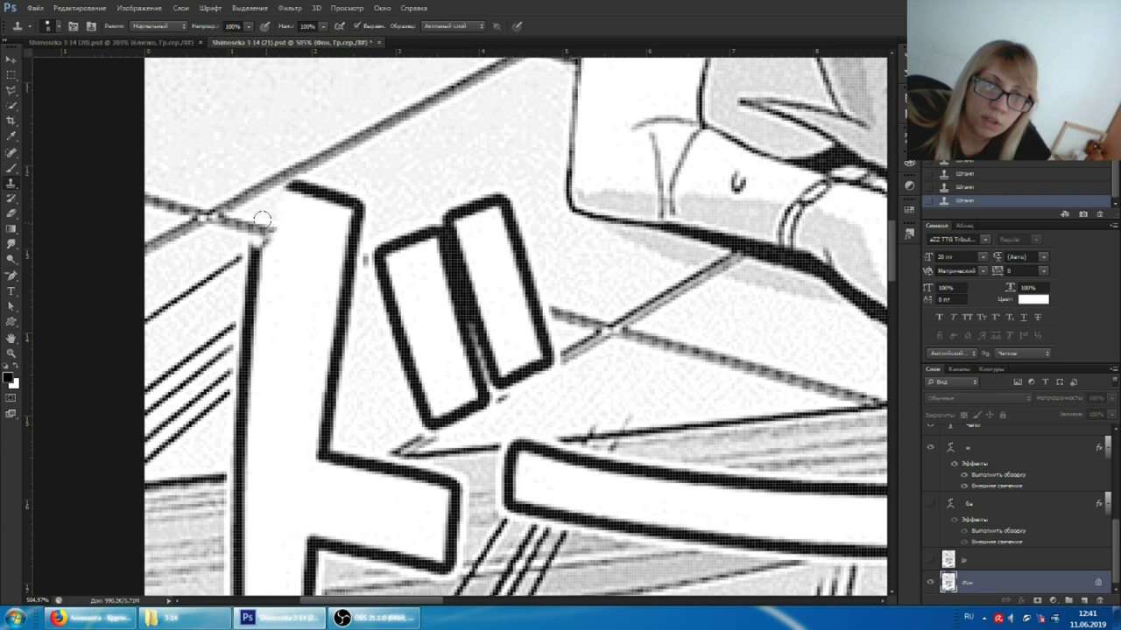
{"action": "scroll", "coordinate": [736, 419], "scroll_direction": "up", "scroll_amount": 2}
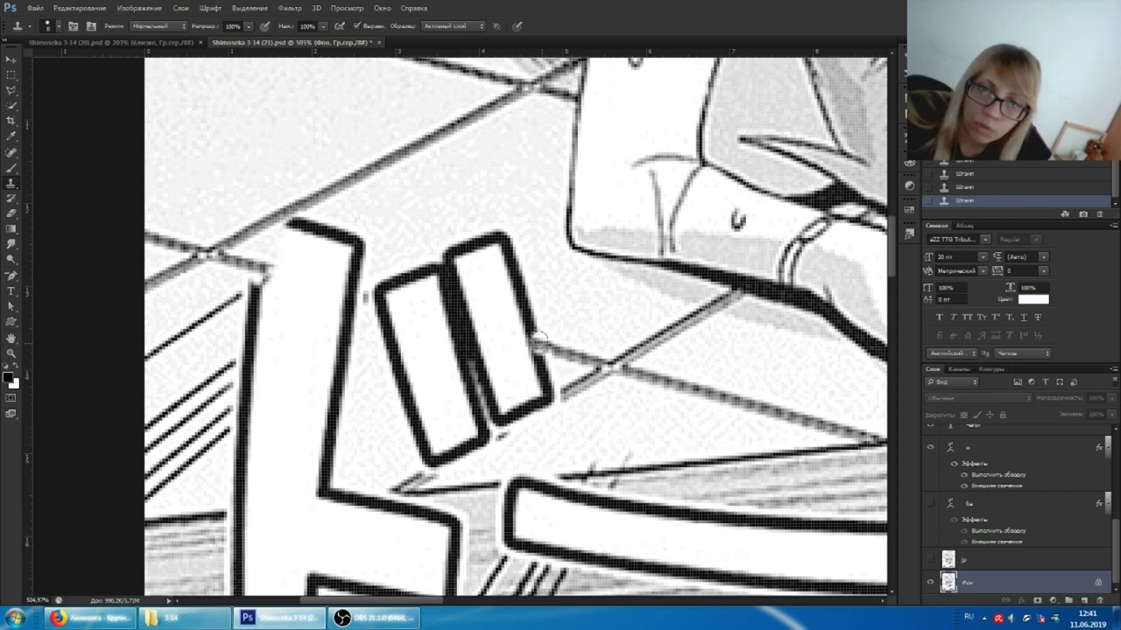
{"action": "mouse_move", "coordinate": [507, 323]}
{"action": "left_mouse_down"}
{"action": "mouse_move", "coordinate": [534, 343]}
{"action": "mouse_move", "coordinate": [426, 308]}
{"action": "mouse_move", "coordinate": [536, 354]}
{"action": "left_mouse_up"}
{"action": "mouse_move", "coordinate": [434, 322]}
{"action": "left_mouse_down"}
{"action": "mouse_move", "coordinate": [268, 266]}
{"action": "mouse_move", "coordinate": [288, 292]}
{"action": "mouse_move", "coordinate": [321, 267]}
{"action": "mouse_move", "coordinate": [268, 251]}
{"action": "left_mouse_up"}
Clone away the black caret-shaped sound-effect strokes, then show the БА lettering again
{"action": "mouse_move", "coordinate": [422, 305]}
{"action": "left_mouse_down"}
{"action": "mouse_move", "coordinate": [403, 280]}
{"action": "mouse_move", "coordinate": [503, 300]}
{"action": "mouse_move", "coordinate": [408, 265]}
{"action": "mouse_move", "coordinate": [525, 295]}
{"action": "mouse_move", "coordinate": [508, 288]}
{"action": "left_mouse_up"}
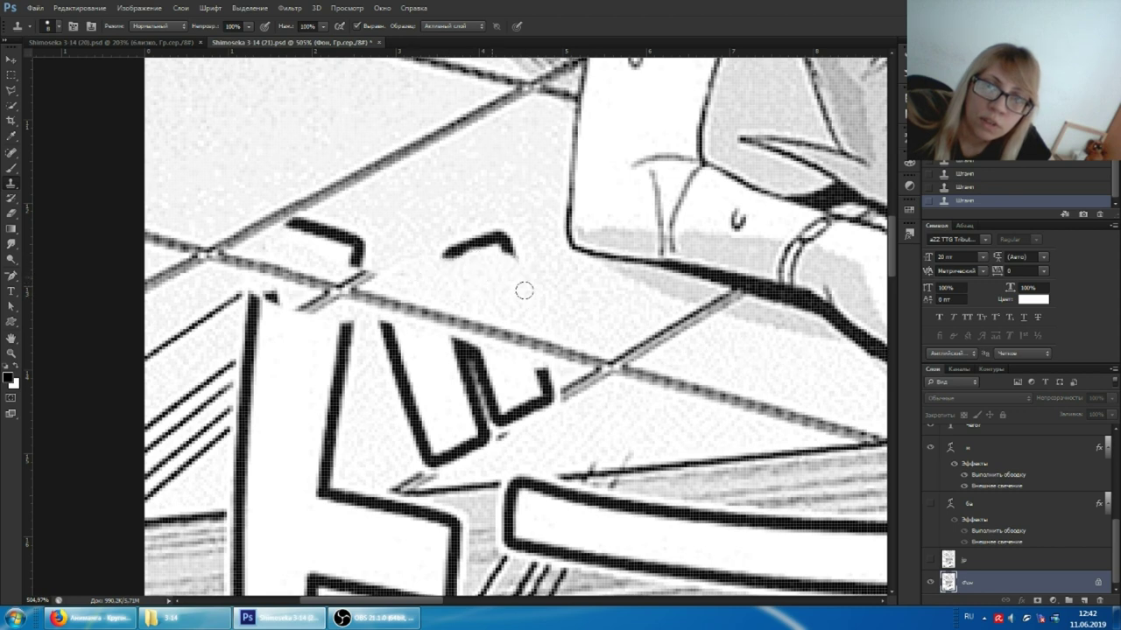
{"action": "left_click_drag", "start_coordinate": [433, 232], "coordinate": [480, 244]}
{"action": "key", "text": "ctrl+z"}
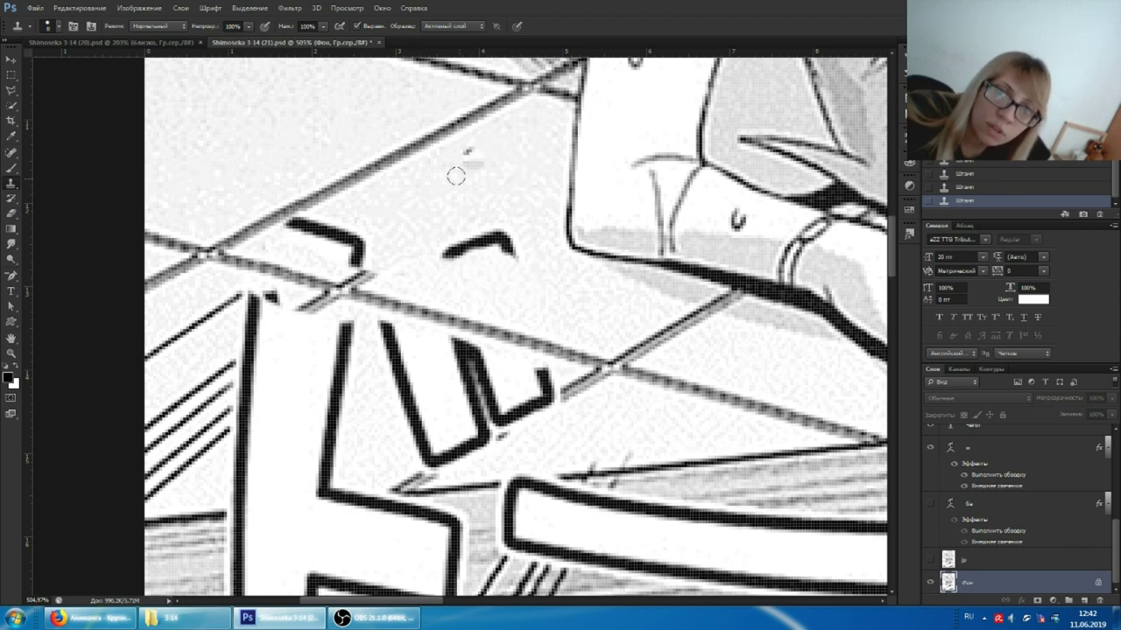
{"action": "left_click_drag", "start_coordinate": [441, 251], "coordinate": [503, 240]}
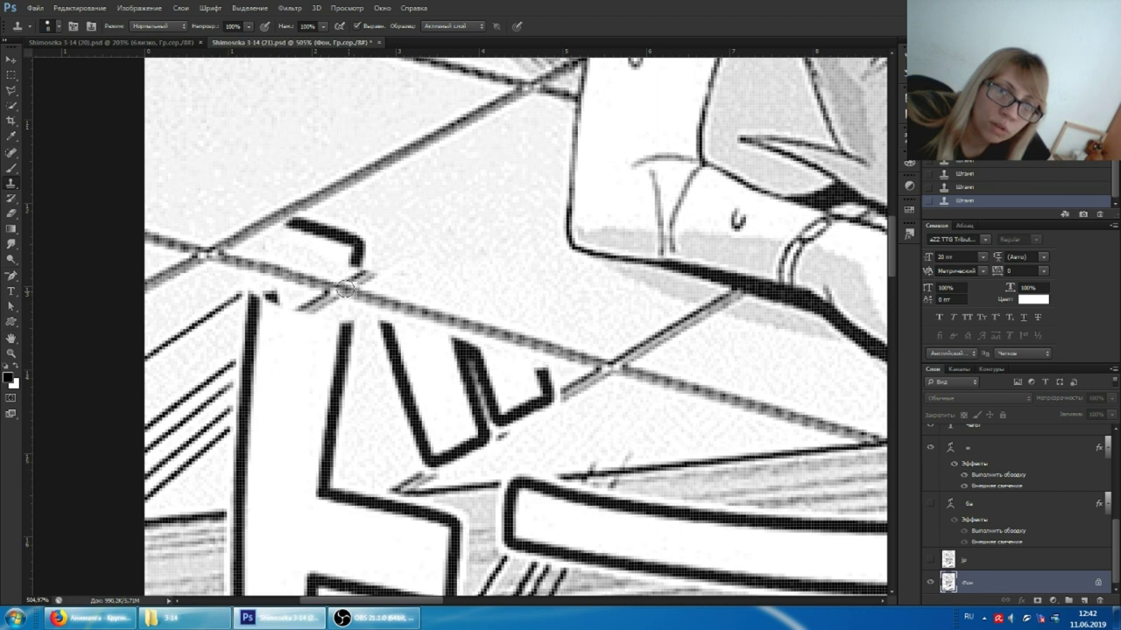
{"action": "mouse_move", "coordinate": [325, 296]}
{"action": "left_mouse_down"}
{"action": "mouse_move", "coordinate": [361, 274]}
{"action": "mouse_move", "coordinate": [368, 238]}
{"action": "mouse_move", "coordinate": [287, 227]}
{"action": "left_mouse_up"}
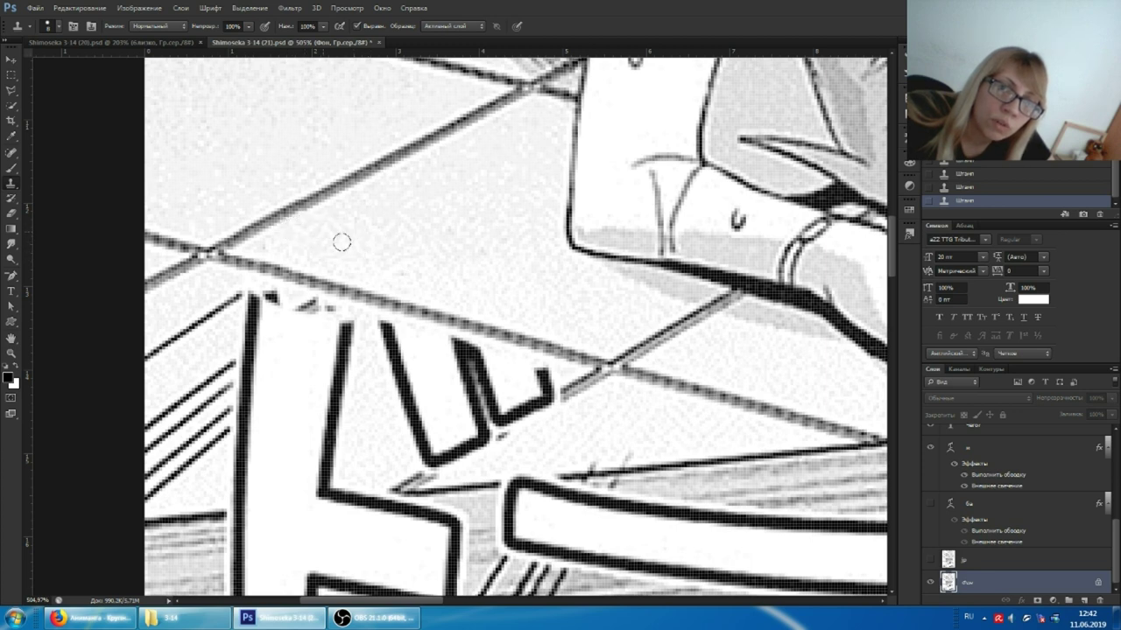
{"action": "scroll", "coordinate": [408, 257], "scroll_direction": "down", "scroll_amount": 1}
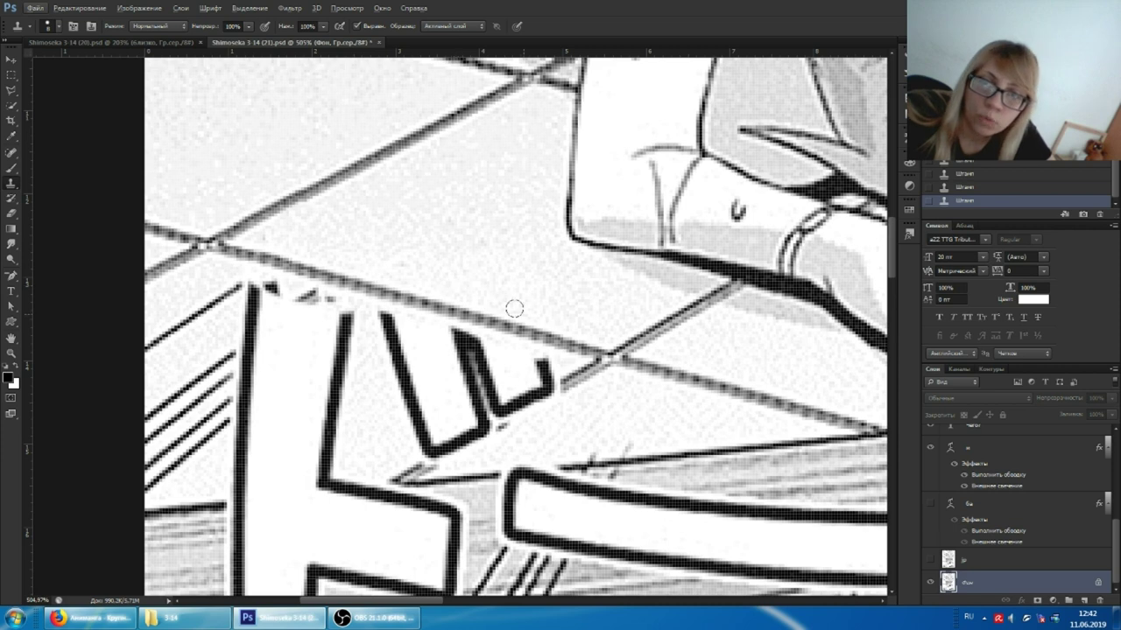
{"action": "left_click", "coordinate": [930, 504]}
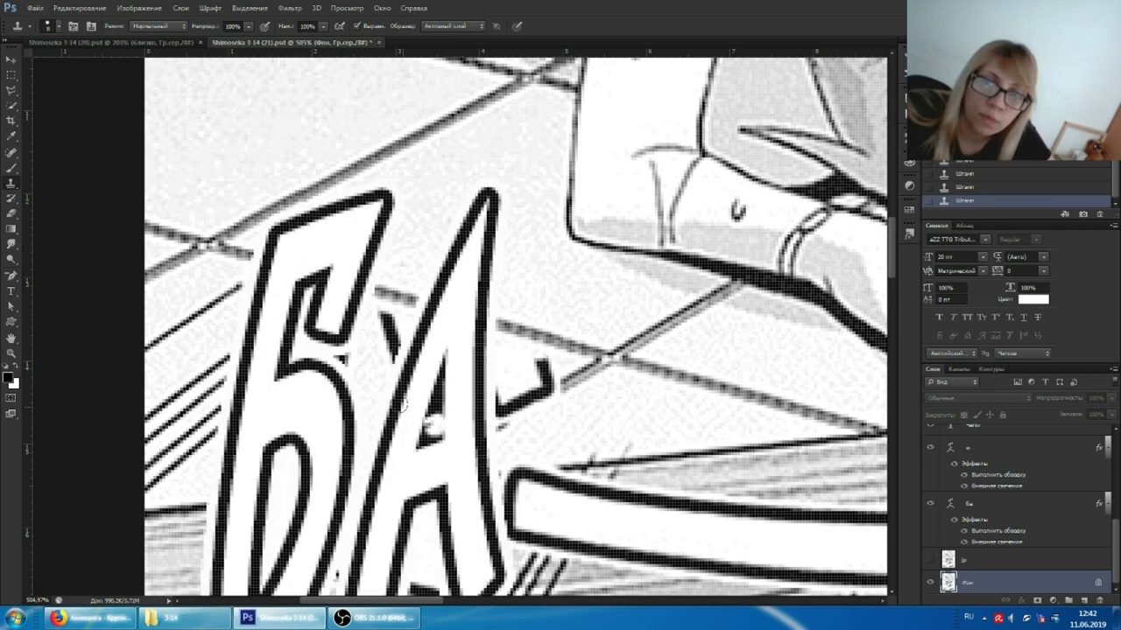
Clone out the grey stray mark and small dark tick beside the А
{"action": "left_click_drag", "start_coordinate": [380, 313], "coordinate": [379, 331]}
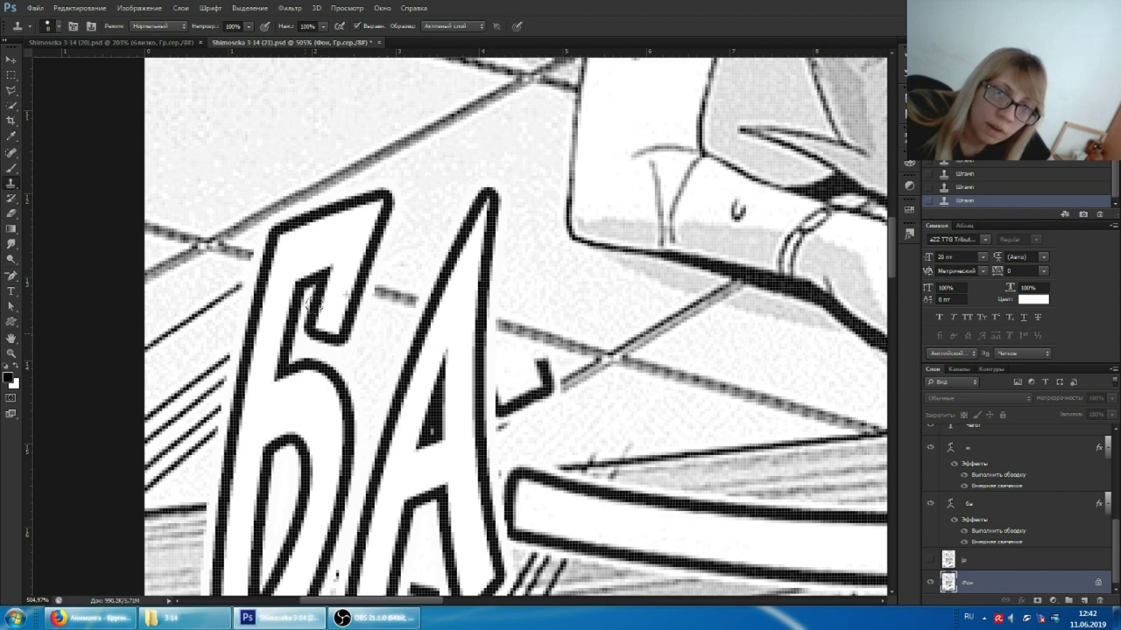
{"action": "scroll", "coordinate": [376, 359], "scroll_direction": "down", "scroll_amount": 1}
{"action": "scroll", "coordinate": [451, 307], "scroll_direction": "down", "scroll_amount": 1}
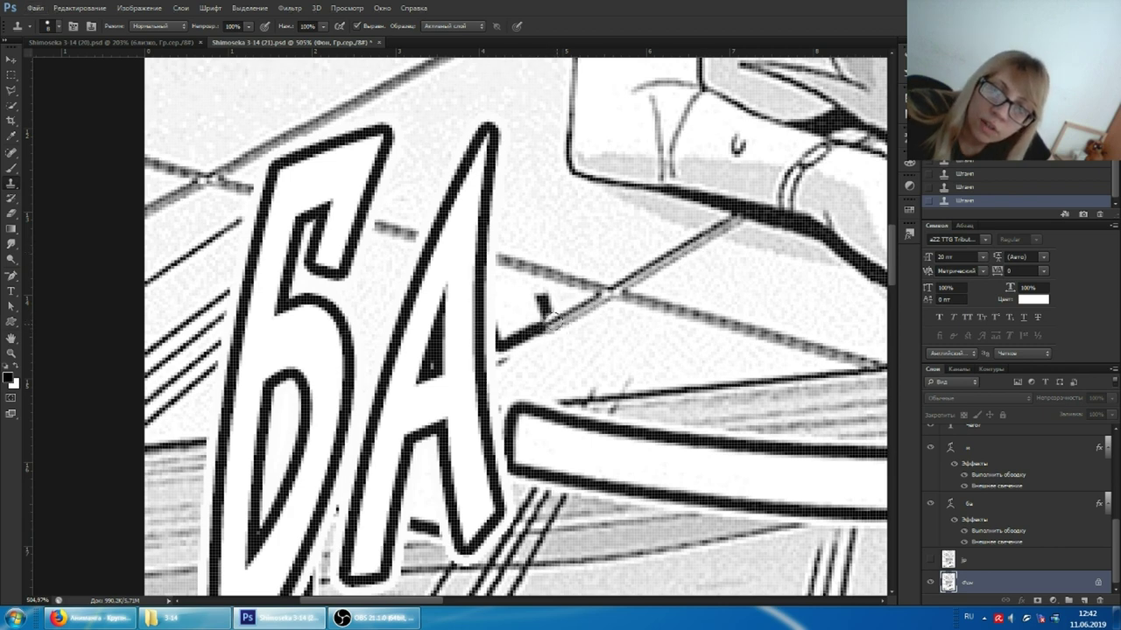
{"action": "mouse_move", "coordinate": [548, 320]}
{"action": "left_mouse_down"}
{"action": "mouse_move", "coordinate": [534, 331]}
{"action": "mouse_move", "coordinate": [536, 297]}
{"action": "mouse_move", "coordinate": [512, 335]}
{"action": "mouse_move", "coordinate": [490, 334]}
{"action": "left_mouse_up"}
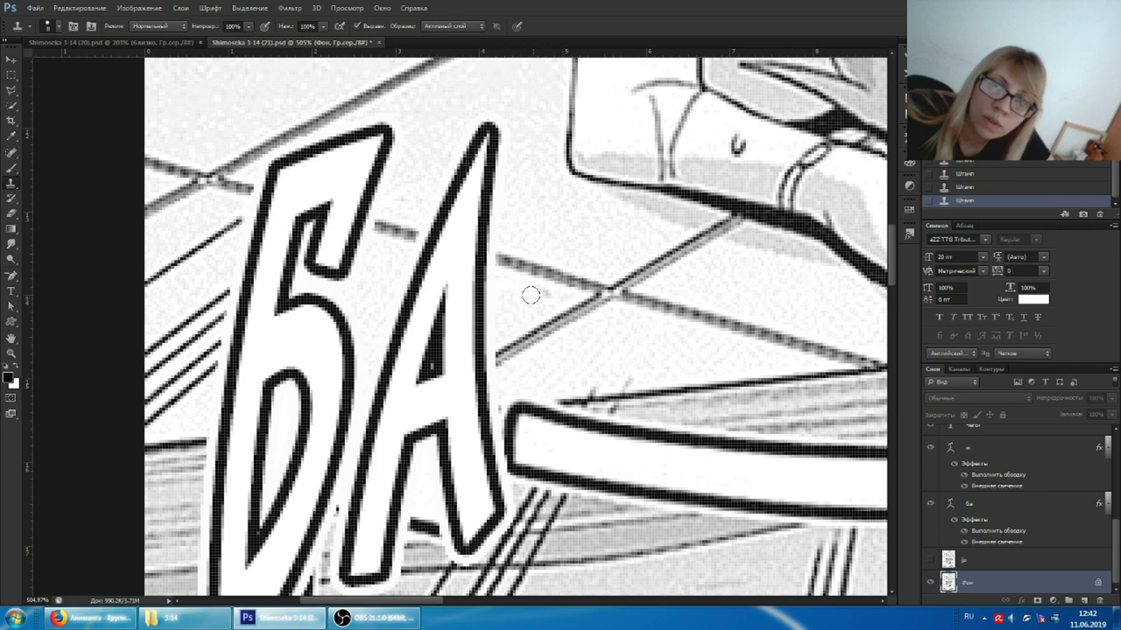
Cover the stray black stroke near the Б's bottom right with background texture
{"action": "scroll", "coordinate": [504, 373], "scroll_direction": "down", "scroll_amount": 2}
{"action": "scroll", "coordinate": [503, 361], "scroll_direction": "down", "scroll_amount": 1}
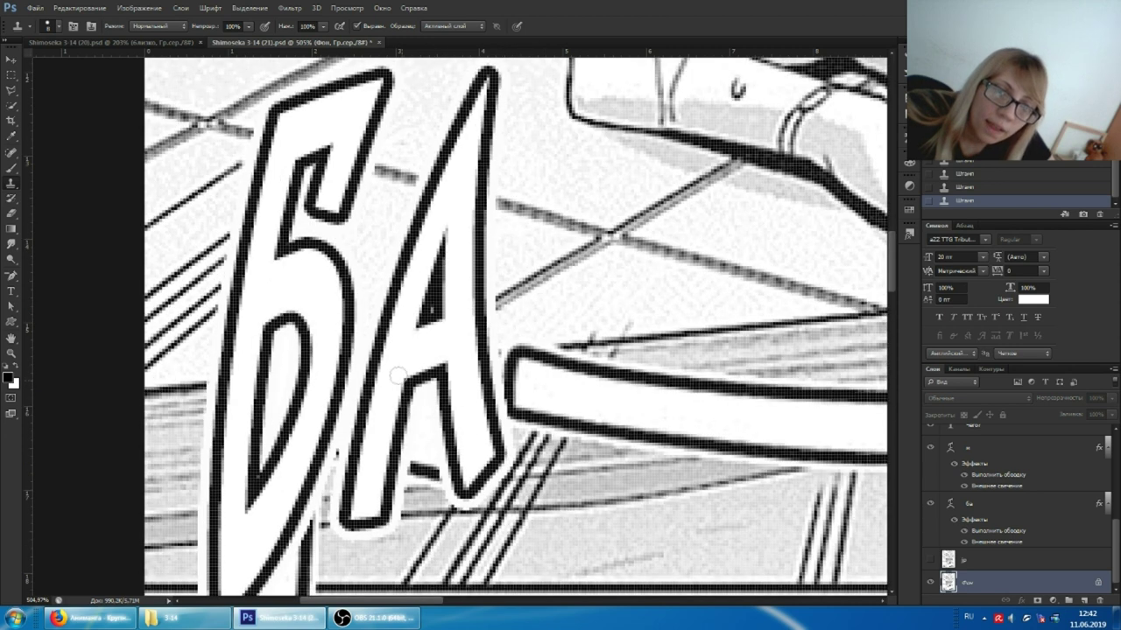
{"action": "scroll", "coordinate": [307, 263], "scroll_direction": "down", "scroll_amount": 1}
{"action": "scroll", "coordinate": [332, 350], "scroll_direction": "down", "scroll_amount": 1}
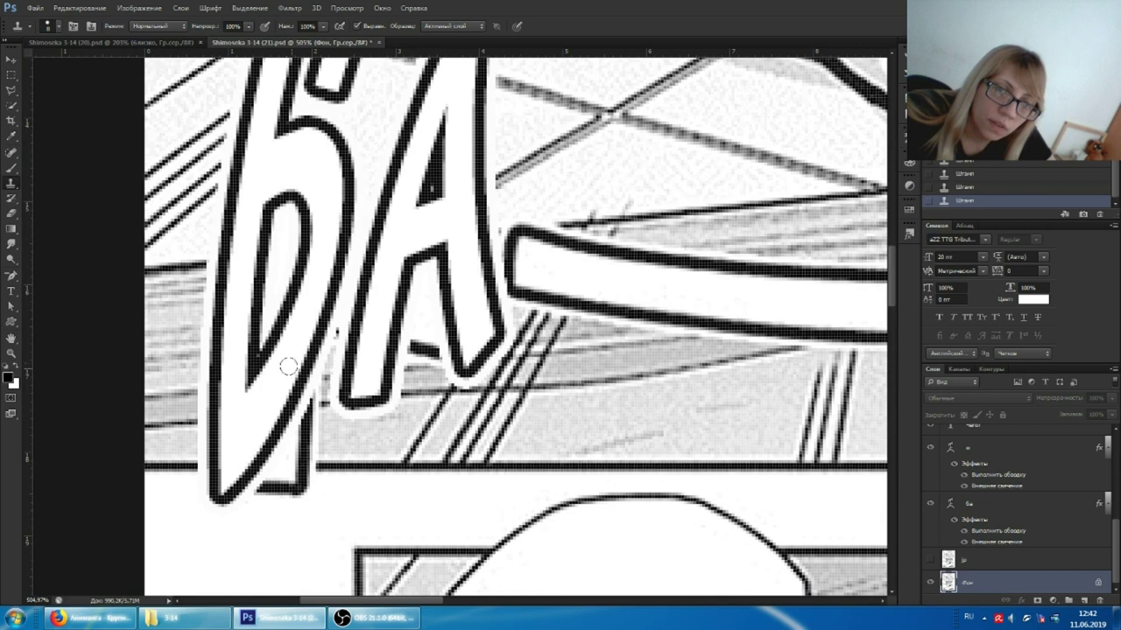
{"action": "scroll", "coordinate": [361, 430], "scroll_direction": "down", "scroll_amount": 1}
{"action": "mouse_move", "coordinate": [308, 428]}
{"action": "left_mouse_down"}
{"action": "mouse_move", "coordinate": [305, 438]}
{"action": "mouse_move", "coordinate": [306, 411]}
{"action": "mouse_move", "coordinate": [287, 451]}
{"action": "mouse_move", "coordinate": [293, 407]}
{"action": "mouse_move", "coordinate": [263, 454]}
{"action": "mouse_move", "coordinate": [267, 420]}
{"action": "mouse_move", "coordinate": [311, 364]}
{"action": "mouse_move", "coordinate": [337, 372]}
{"action": "mouse_move", "coordinate": [313, 366]}
{"action": "mouse_move", "coordinate": [302, 385]}
{"action": "mouse_move", "coordinate": [313, 348]}
{"action": "left_mouse_up"}
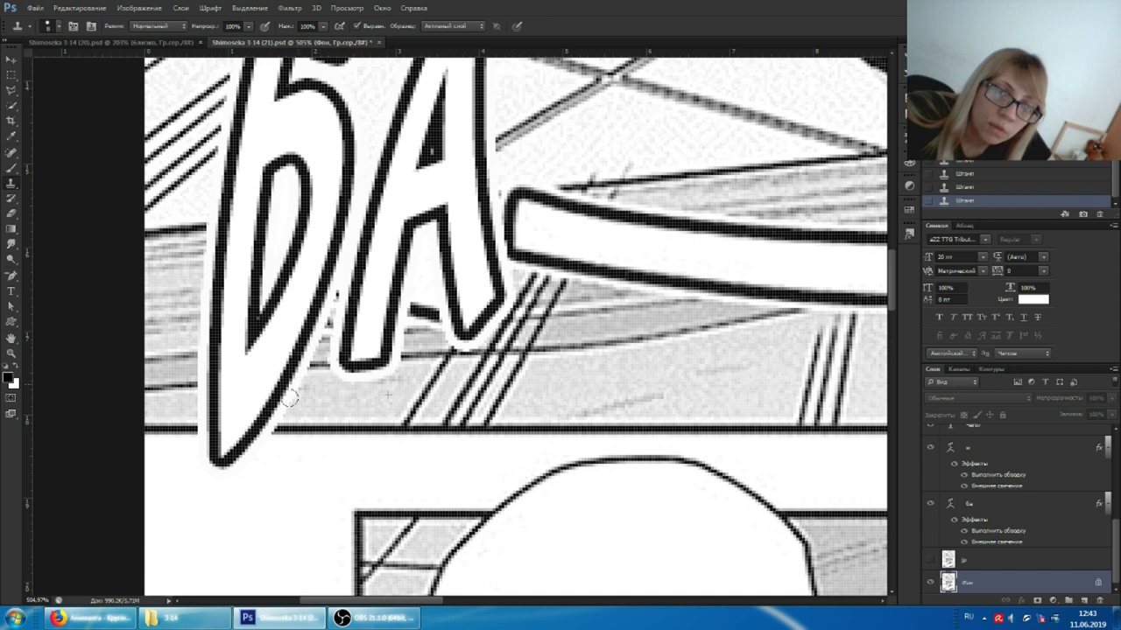
{"action": "scroll", "coordinate": [429, 339], "scroll_direction": "up", "scroll_amount": 2}
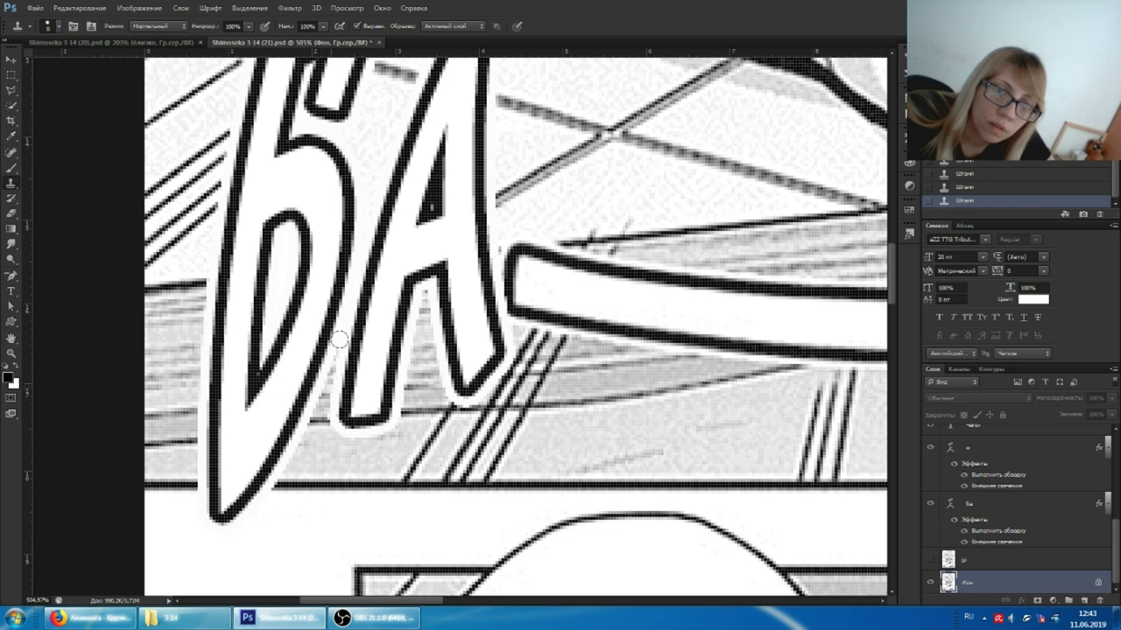
{"action": "scroll", "coordinate": [362, 371], "scroll_direction": "right", "scroll_amount": 2}
{"action": "scroll", "coordinate": [415, 359], "scroll_direction": "right", "scroll_amount": 4}
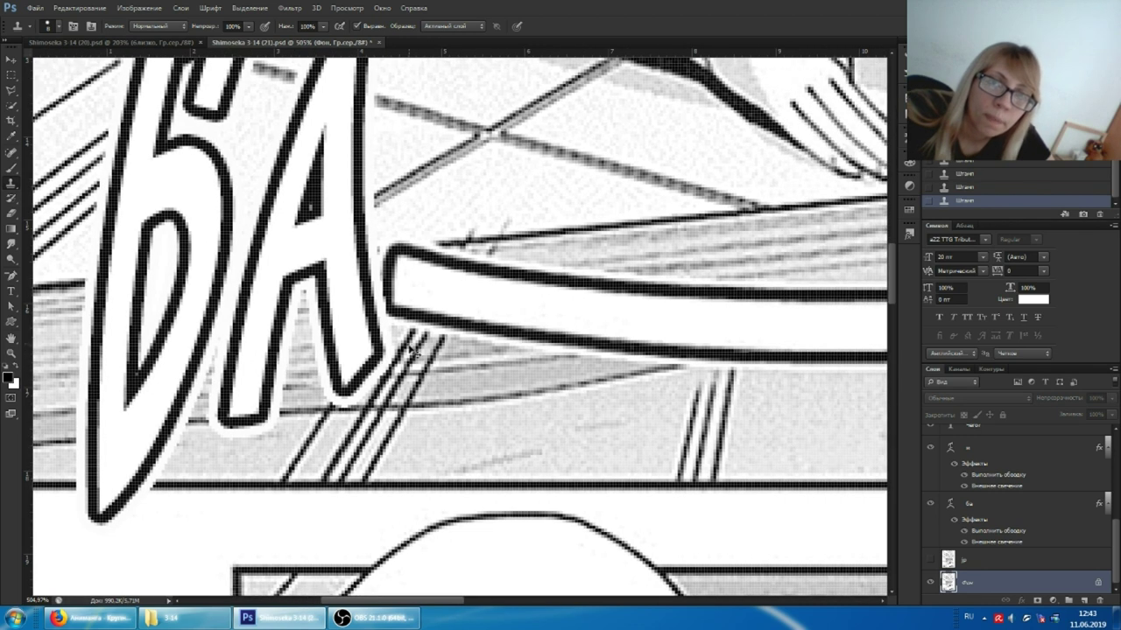
{"action": "scroll", "coordinate": [477, 293], "scroll_direction": "right", "scroll_amount": 5}
Clone away the dark shadow and blobs under and left of the М
{"action": "scroll", "coordinate": [462, 499], "scroll_direction": "right", "scroll_amount": 4}
{"action": "left_click_drag", "start_coordinate": [432, 604], "coordinate": [552, 604]}
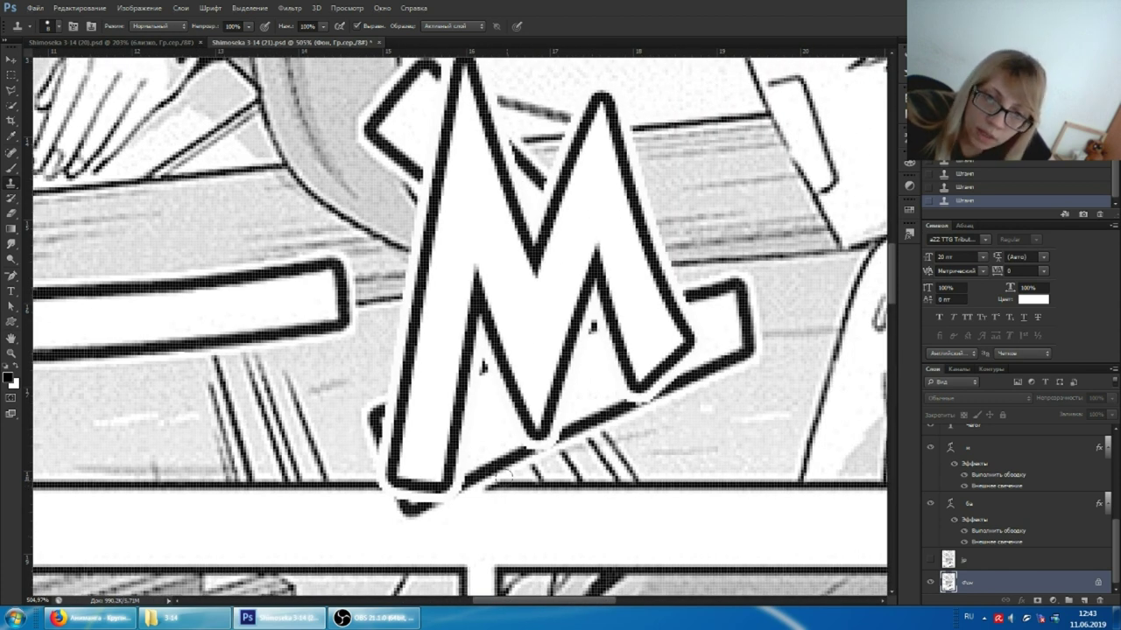
{"action": "mouse_move", "coordinate": [494, 472]}
{"action": "left_mouse_down"}
{"action": "mouse_move", "coordinate": [503, 459]}
{"action": "mouse_move", "coordinate": [464, 451]}
{"action": "left_mouse_up"}
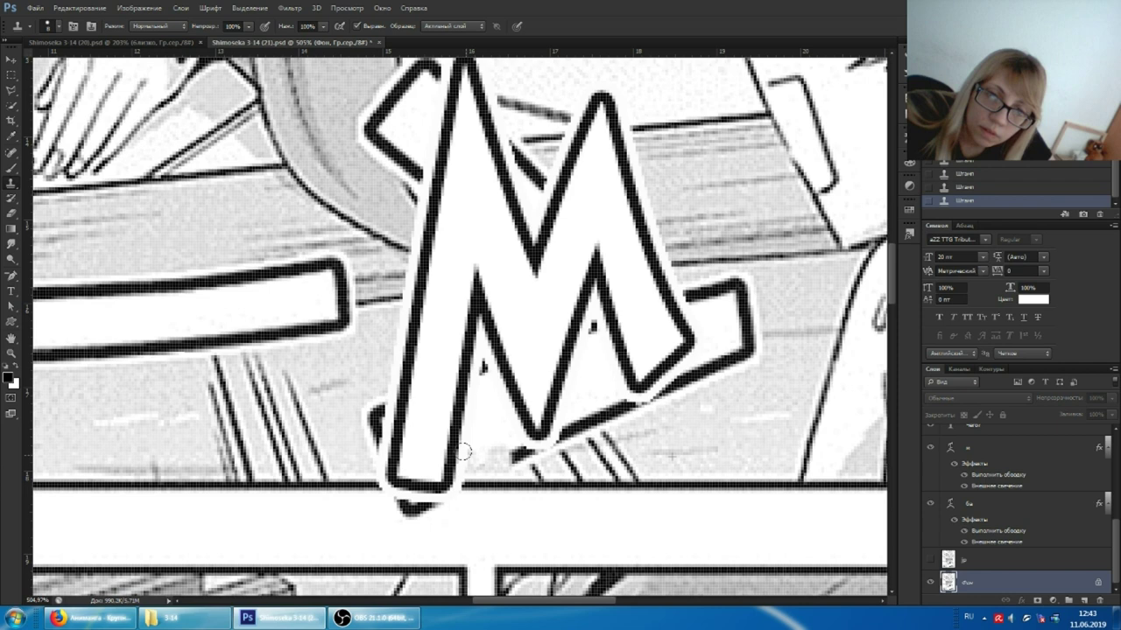
{"action": "left_click_drag", "start_coordinate": [438, 504], "coordinate": [402, 513]}
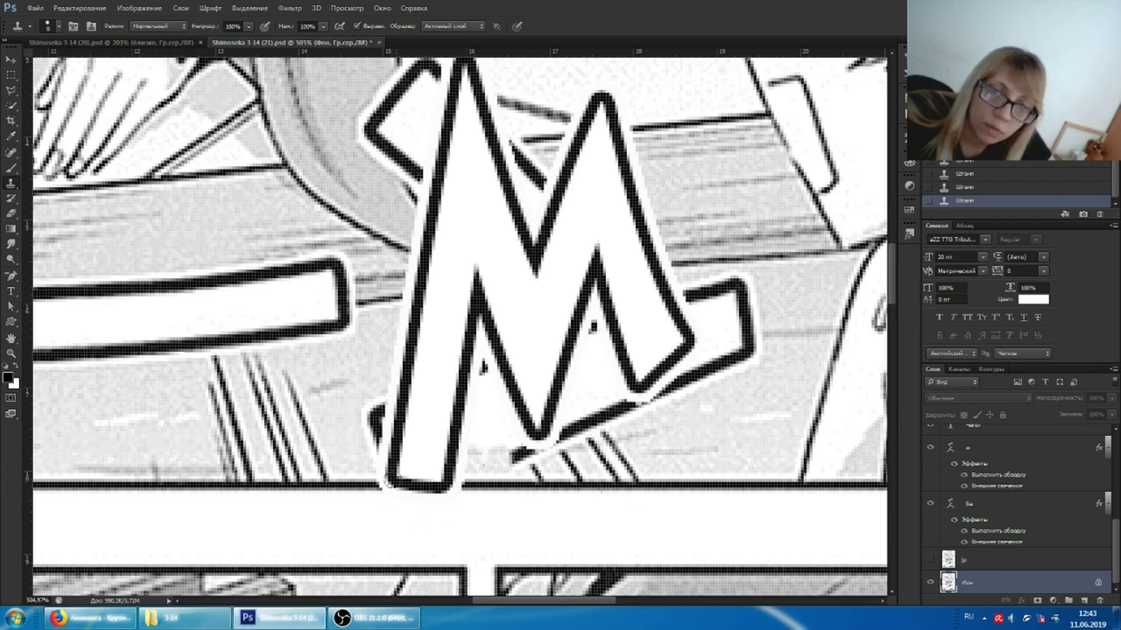
{"action": "left_click_drag", "start_coordinate": [342, 408], "coordinate": [378, 427]}
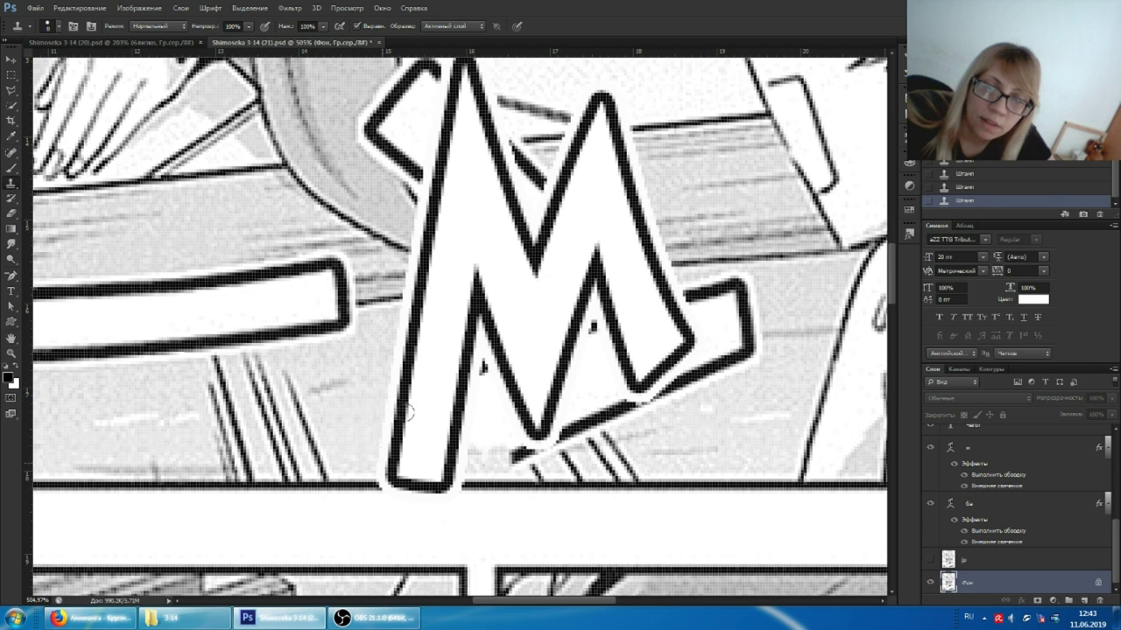
Paint out the dark strokes at the М's right tail and the dash beside it
{"action": "scroll", "coordinate": [630, 448], "scroll_direction": "up", "scroll_amount": 1}
{"action": "scroll", "coordinate": [631, 448], "scroll_direction": "right", "scroll_amount": 1}
{"action": "mouse_move", "coordinate": [703, 407]}
{"action": "left_mouse_down"}
{"action": "mouse_move", "coordinate": [573, 460]}
{"action": "mouse_move", "coordinate": [551, 494]}
{"action": "left_mouse_up"}
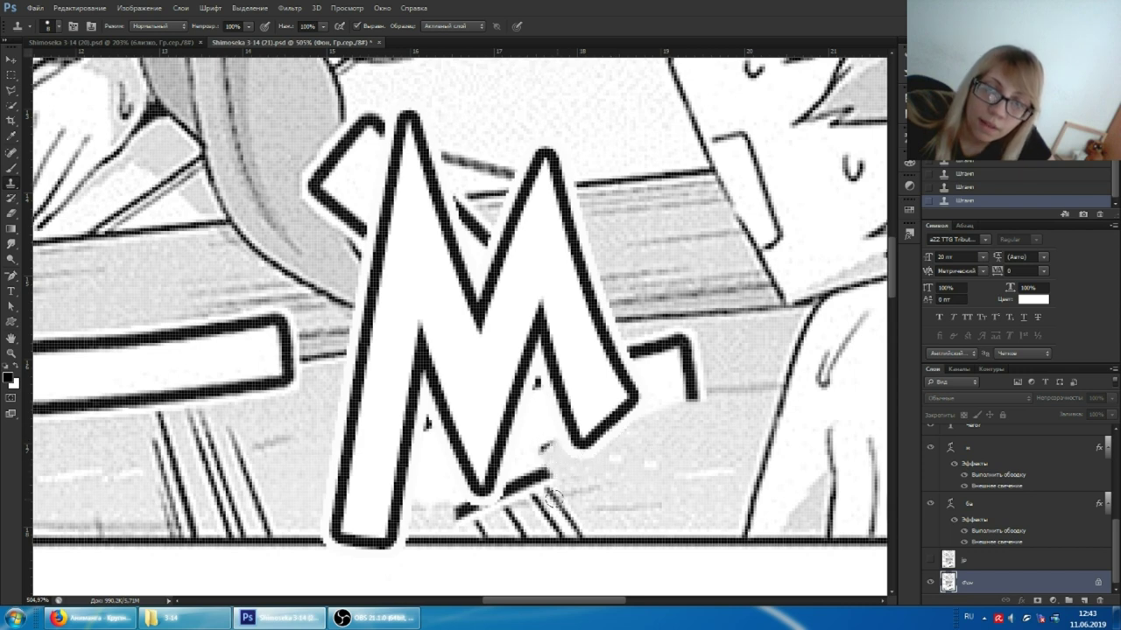
{"action": "mouse_move", "coordinate": [693, 391]}
{"action": "left_mouse_down"}
{"action": "mouse_move", "coordinate": [691, 357]}
{"action": "mouse_move", "coordinate": [663, 362]}
{"action": "mouse_move", "coordinate": [684, 341]}
{"action": "mouse_move", "coordinate": [662, 333]}
{"action": "mouse_move", "coordinate": [680, 333]}
{"action": "mouse_move", "coordinate": [630, 349]}
{"action": "mouse_move", "coordinate": [671, 422]}
{"action": "left_mouse_up"}
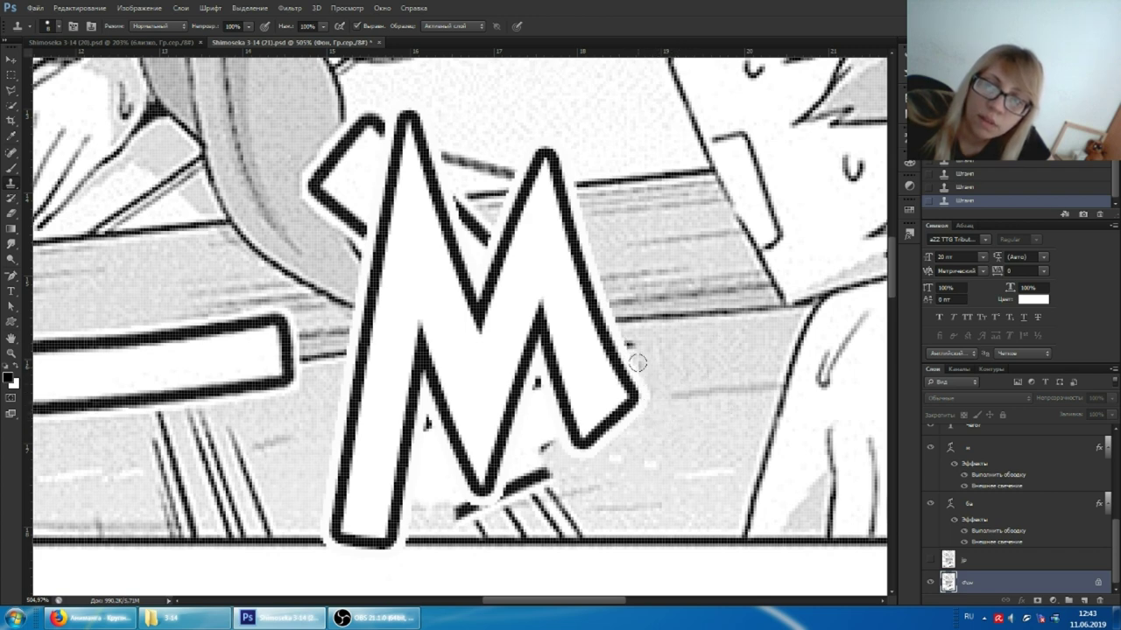
{"action": "left_click", "coordinate": [704, 351], "text": "alt"}
{"action": "left_click_drag", "start_coordinate": [654, 342], "coordinate": [621, 344]}
Clean the remaining grey marks and spots along the М's bottom and lower right
{"action": "scroll", "coordinate": [636, 360], "scroll_direction": "down", "scroll_amount": 2}
{"action": "scroll", "coordinate": [613, 394], "scroll_direction": "up", "scroll_amount": 2}
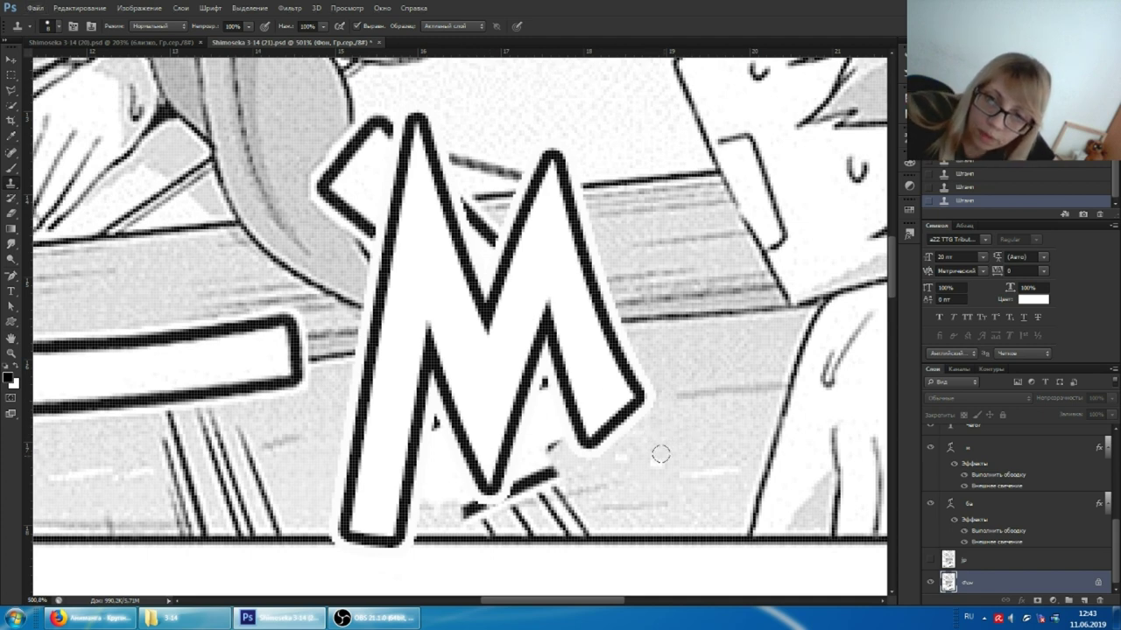
{"action": "mouse_move", "coordinate": [545, 430]}
{"action": "left_mouse_down"}
{"action": "mouse_move", "coordinate": [528, 436]}
{"action": "mouse_move", "coordinate": [539, 387]}
{"action": "left_mouse_up"}
{"action": "mouse_move", "coordinate": [538, 468]}
{"action": "left_mouse_down"}
{"action": "mouse_move", "coordinate": [549, 462]}
{"action": "mouse_move", "coordinate": [462, 503]}
{"action": "left_mouse_up"}
{"action": "mouse_move", "coordinate": [541, 481]}
{"action": "left_mouse_down"}
{"action": "mouse_move", "coordinate": [429, 487]}
{"action": "mouse_move", "coordinate": [431, 415]}
{"action": "left_mouse_up"}
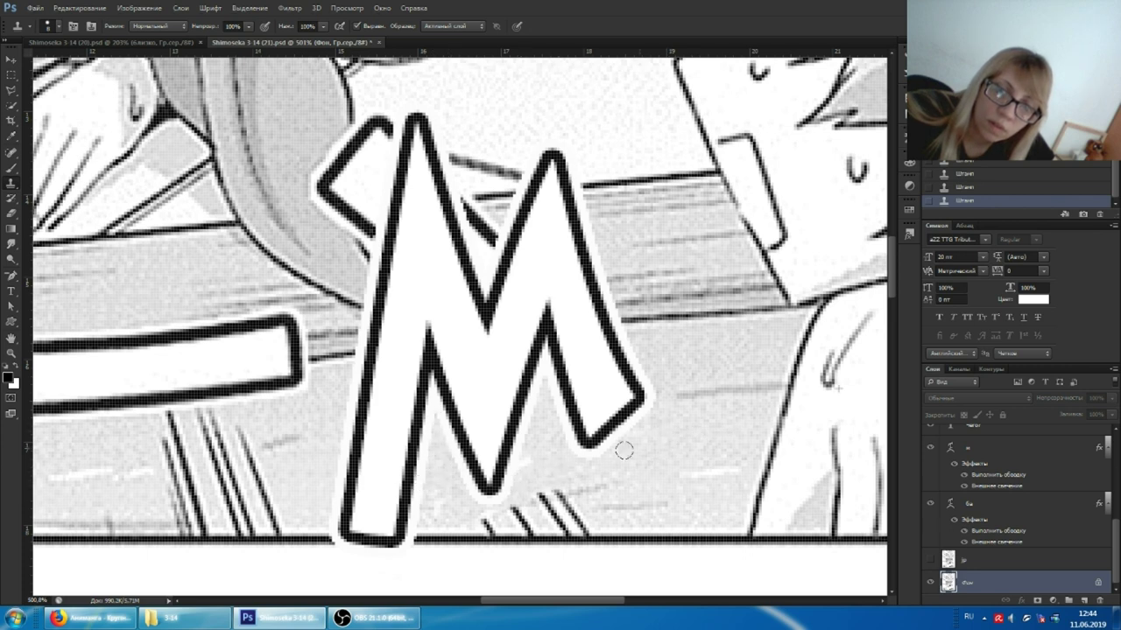
{"action": "left_click", "coordinate": [664, 445]}
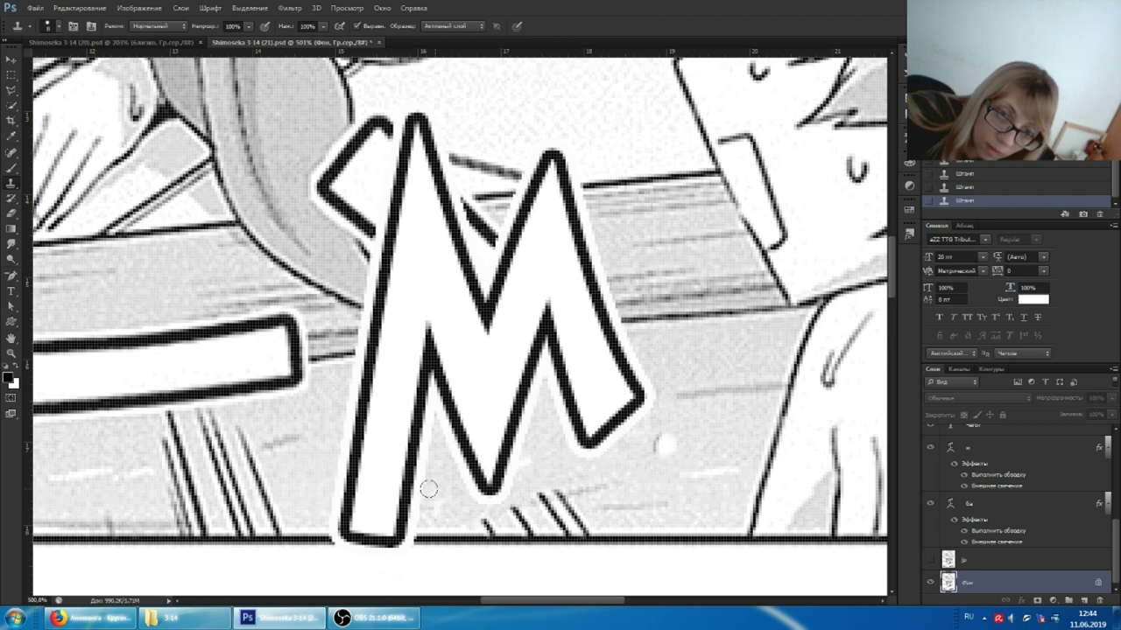
Dab screentone over leftover spots at the М's lower left and right, restoring the faint line beneath
{"action": "left_click", "coordinate": [658, 438]}
{"action": "left_click", "coordinate": [414, 497]}
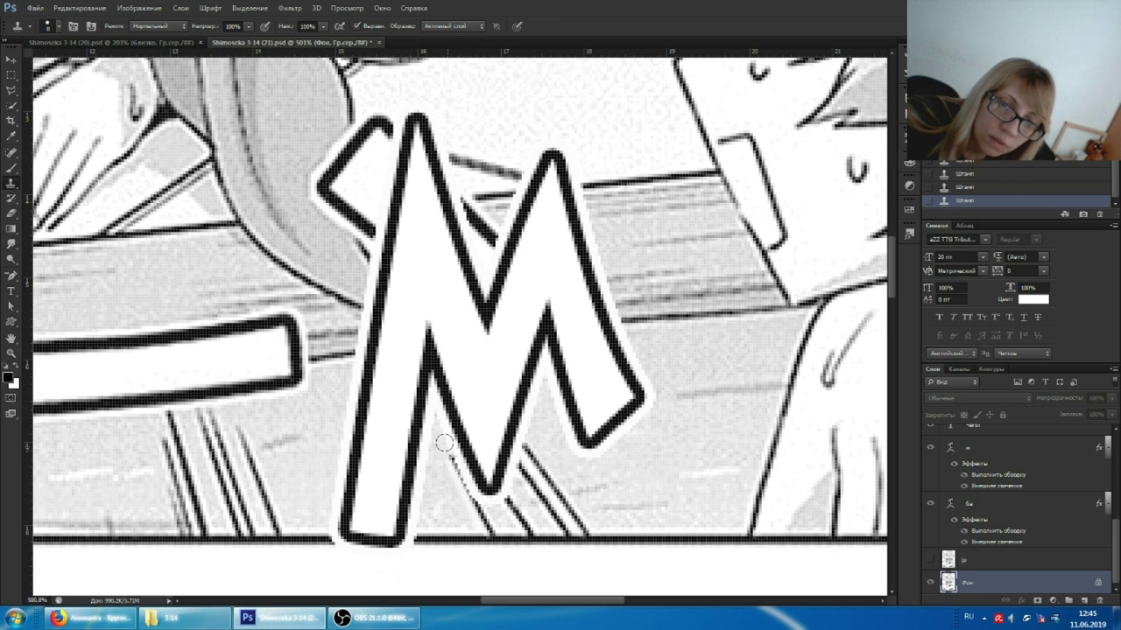
{"action": "left_click_drag", "start_coordinate": [438, 428], "coordinate": [435, 421]}
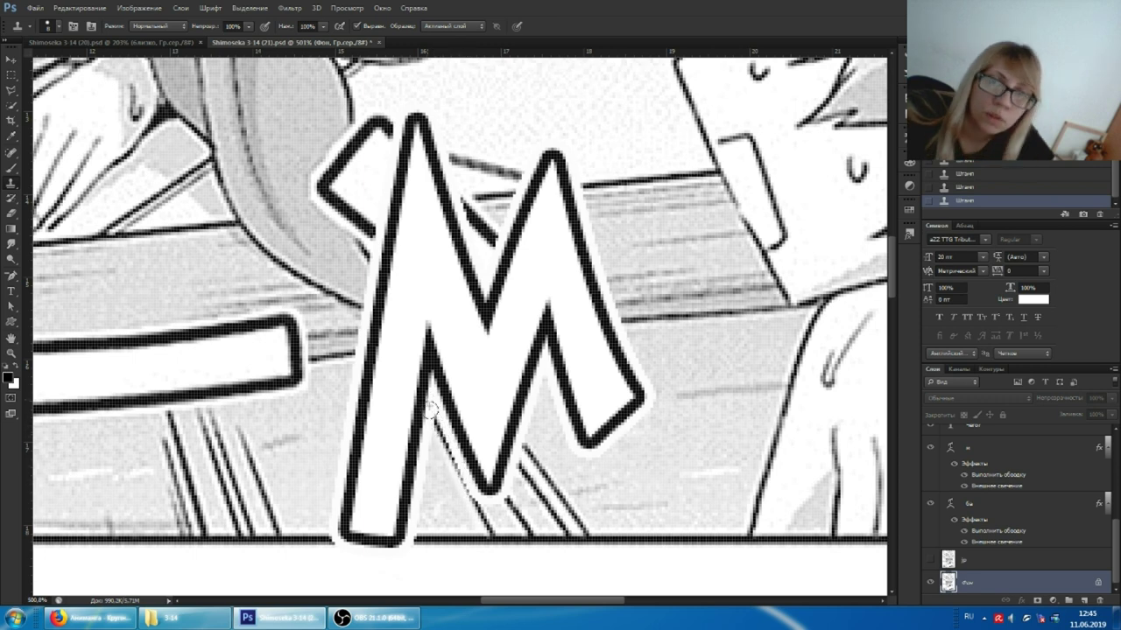
Clone hair tone back in behind the М's left edge
{"action": "scroll", "coordinate": [425, 389], "scroll_direction": "down", "scroll_amount": 1}
{"action": "scroll", "coordinate": [421, 376], "scroll_direction": "up", "scroll_amount": 1}
{"action": "scroll", "coordinate": [421, 374], "scroll_direction": "up", "scroll_amount": 2}
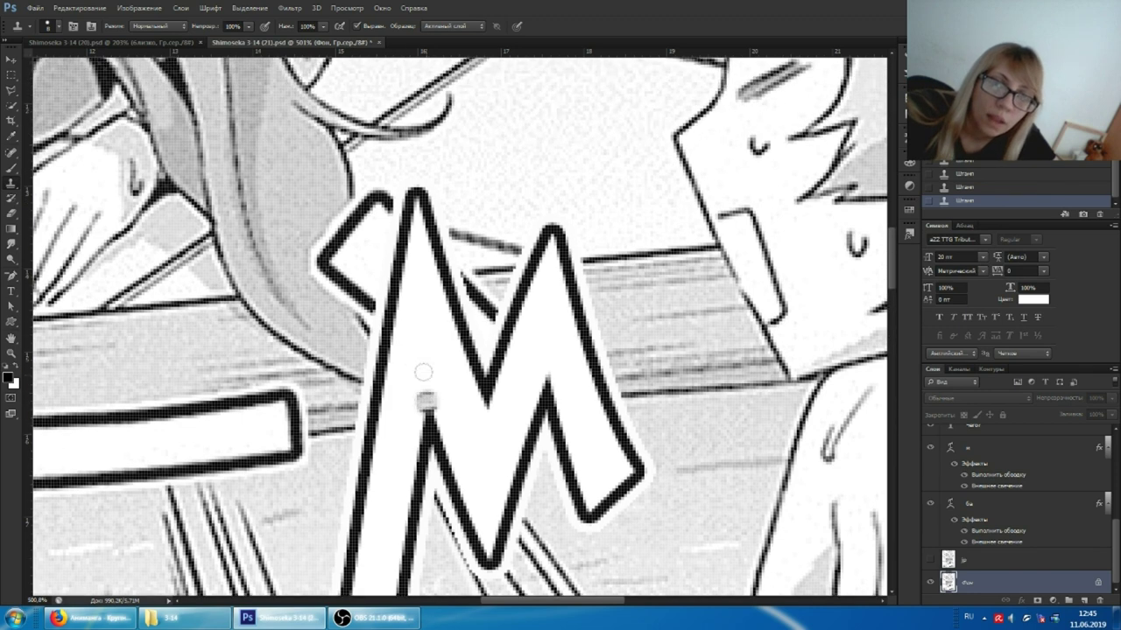
{"action": "scroll", "coordinate": [423, 390], "scroll_direction": "up", "scroll_amount": 1}
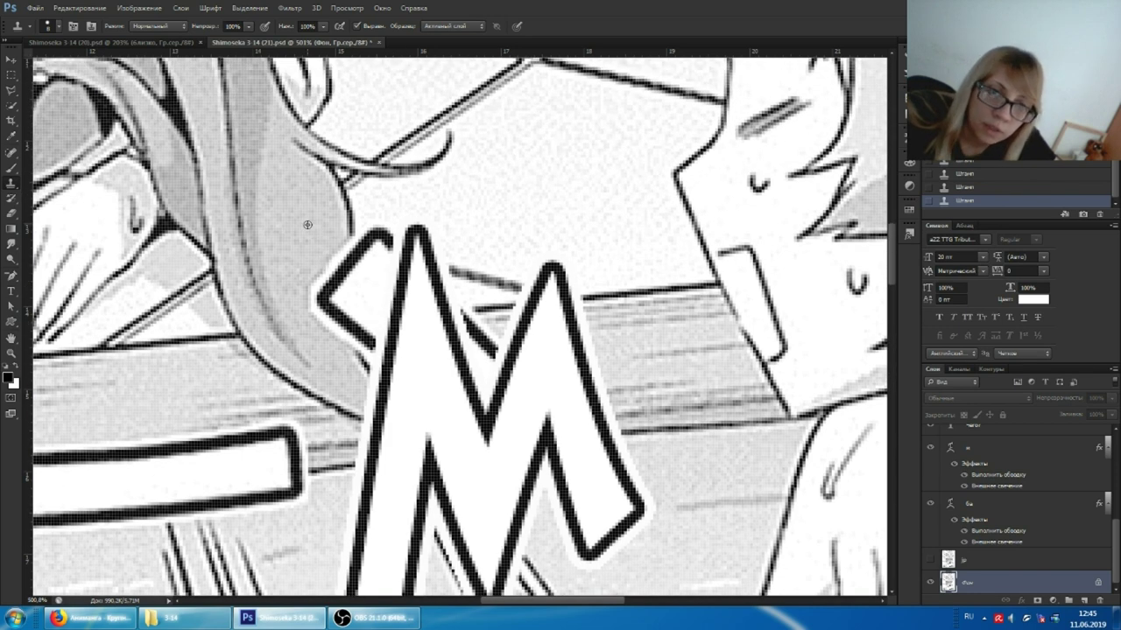
{"action": "left_click_drag", "start_coordinate": [316, 253], "coordinate": [307, 257]}
{"action": "mouse_move", "coordinate": [315, 317]}
{"action": "left_mouse_down"}
{"action": "mouse_move", "coordinate": [331, 289]}
{"action": "mouse_move", "coordinate": [328, 254]}
{"action": "mouse_move", "coordinate": [335, 276]}
{"action": "mouse_move", "coordinate": [331, 244]}
{"action": "mouse_move", "coordinate": [334, 330]}
{"action": "left_mouse_up"}
{"action": "mouse_move", "coordinate": [321, 292]}
{"action": "left_mouse_down"}
{"action": "mouse_move", "coordinate": [348, 332]}
{"action": "mouse_move", "coordinate": [334, 256]}
{"action": "mouse_move", "coordinate": [343, 304]}
{"action": "left_mouse_up"}
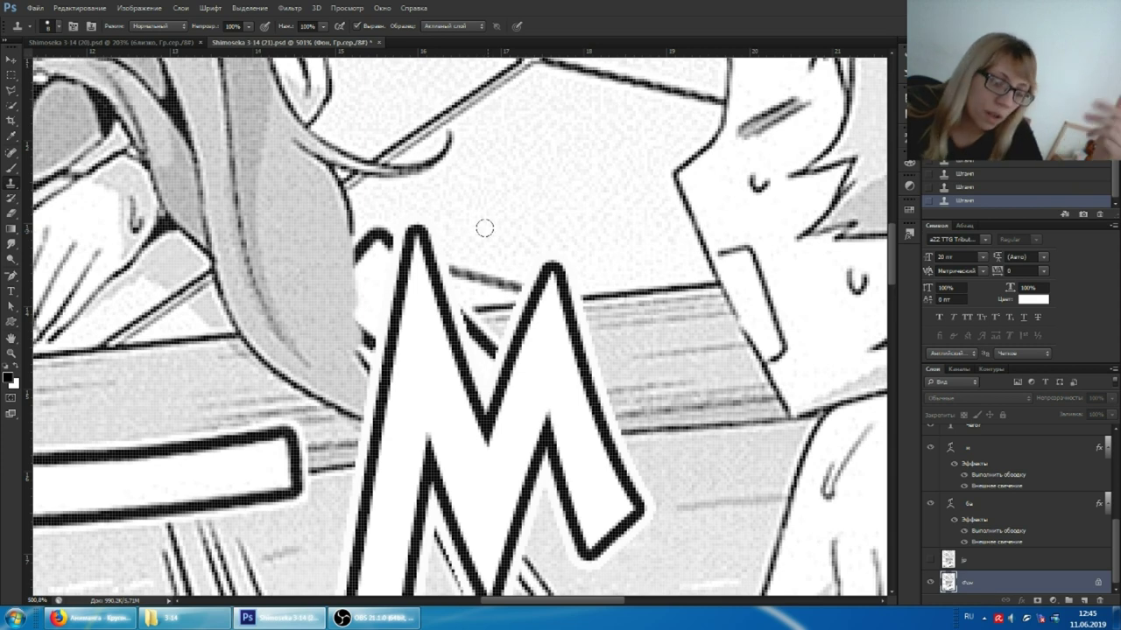
Clone over the grey line and dark fragments along the М's left side
{"action": "scroll", "coordinate": [483, 230], "scroll_direction": "up", "scroll_amount": 2}
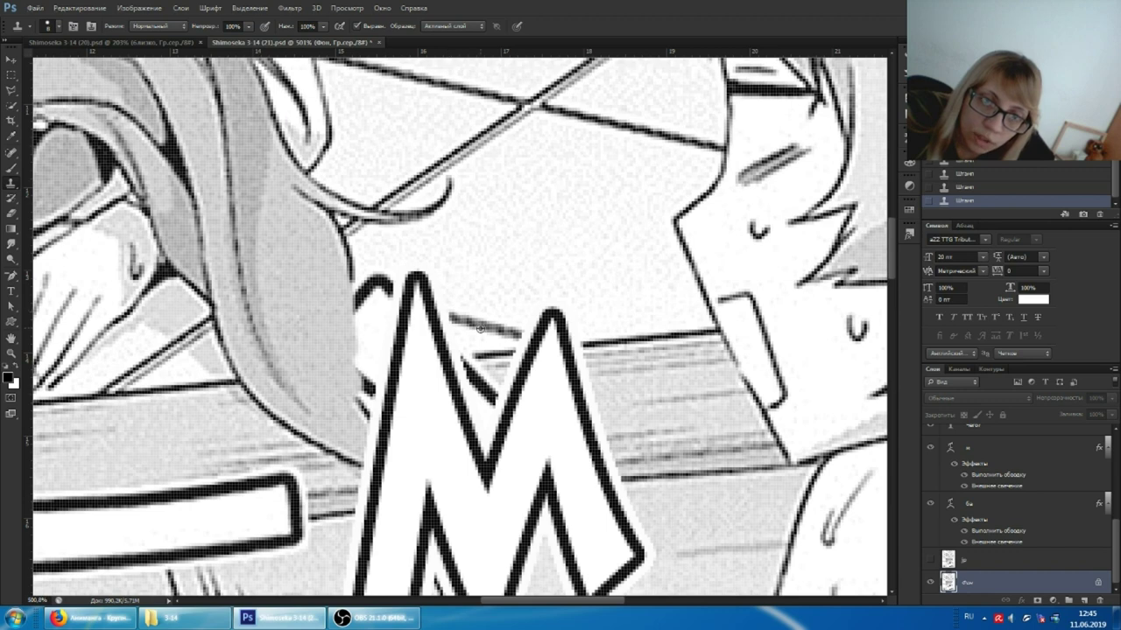
{"action": "mouse_move", "coordinate": [435, 319]}
{"action": "left_mouse_down"}
{"action": "mouse_move", "coordinate": [365, 281]}
{"action": "mouse_move", "coordinate": [367, 302]}
{"action": "left_mouse_up"}
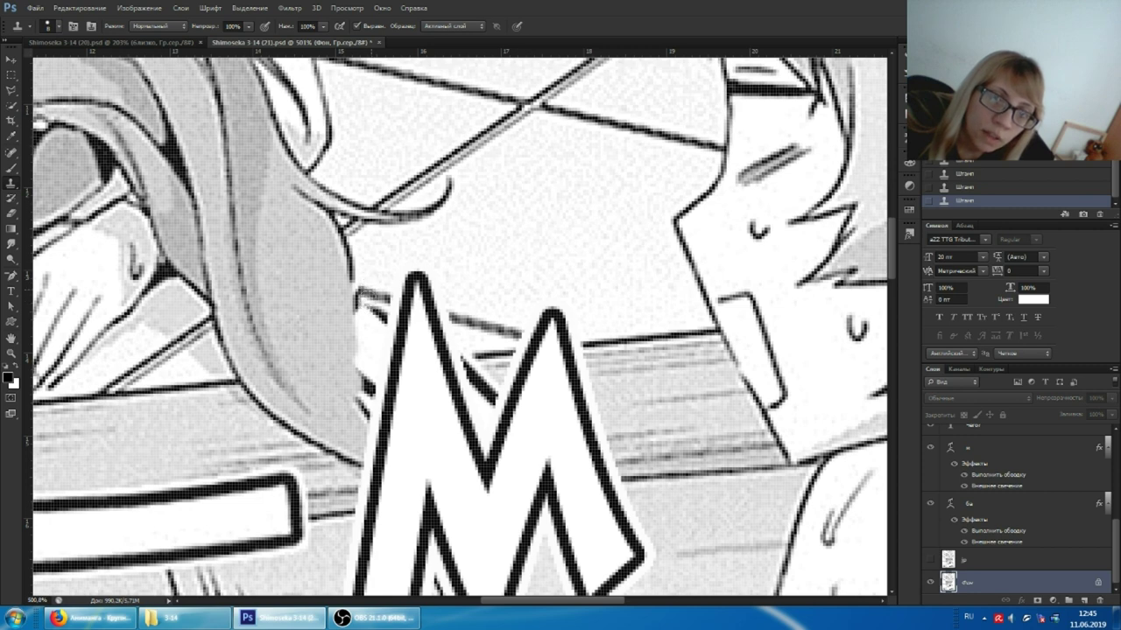
{"action": "mouse_move", "coordinate": [368, 308]}
{"action": "left_mouse_down"}
{"action": "mouse_move", "coordinate": [378, 297]}
{"action": "mouse_move", "coordinate": [375, 311]}
{"action": "left_mouse_up"}
{"action": "left_click", "coordinate": [515, 252], "text": "alt"}
{"action": "left_click", "coordinate": [409, 329]}
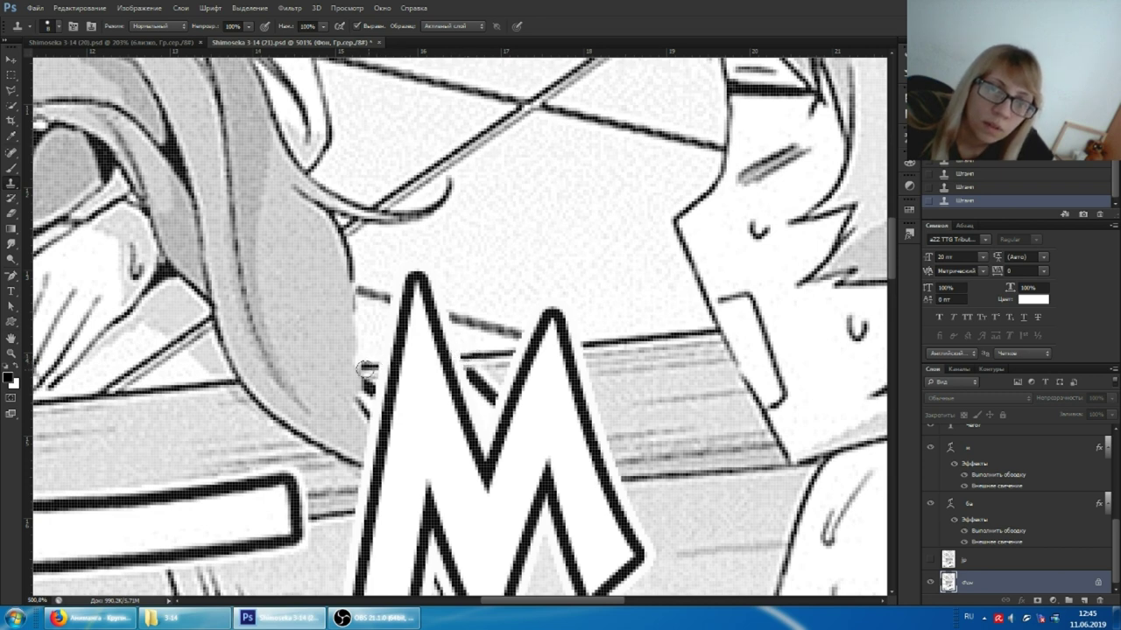
{"action": "mouse_move", "coordinate": [366, 368]}
{"action": "left_mouse_down"}
{"action": "mouse_move", "coordinate": [375, 401]}
{"action": "mouse_move", "coordinate": [488, 404]}
{"action": "left_mouse_up"}
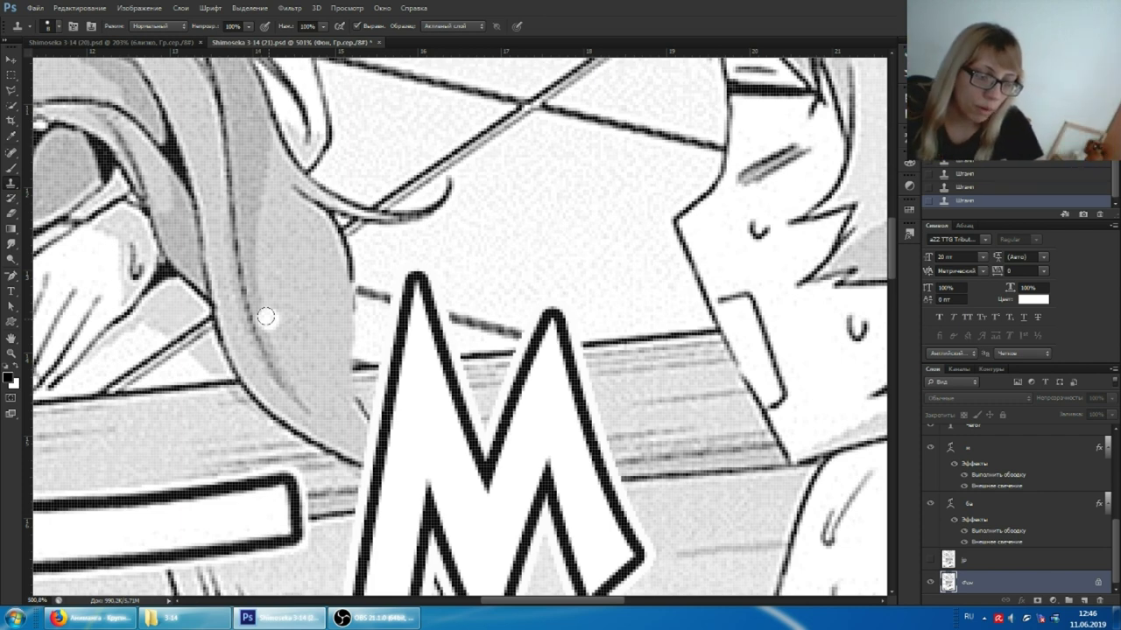
Redraw the dark hair-edge outline next to the М with the brush
{"action": "key", "text": "b"}
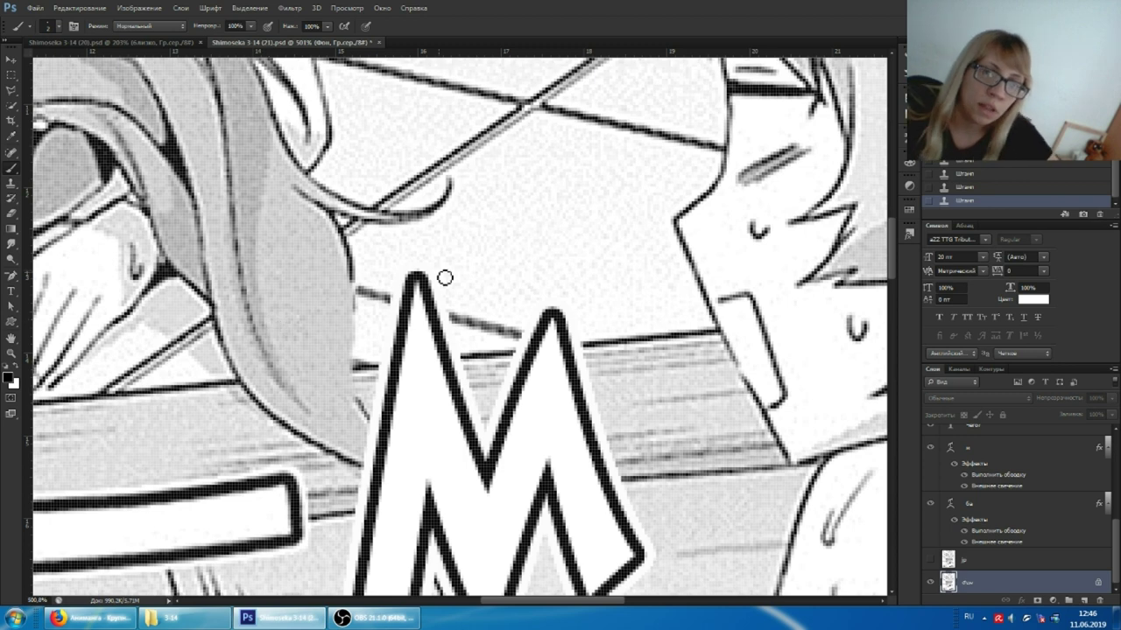
{"action": "scroll", "coordinate": [342, 287], "scroll_direction": "up", "scroll_amount": 2}
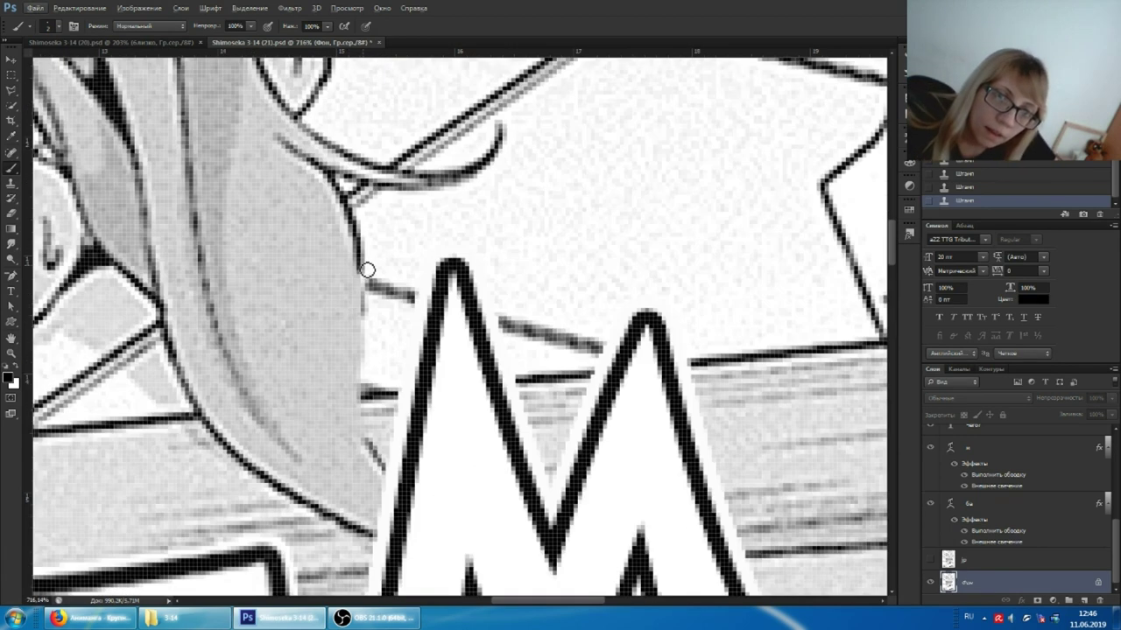
{"action": "mouse_move", "coordinate": [367, 282]}
{"action": "left_mouse_down"}
{"action": "mouse_move", "coordinate": [366, 407]}
{"action": "mouse_move", "coordinate": [381, 462]}
{"action": "left_mouse_up"}
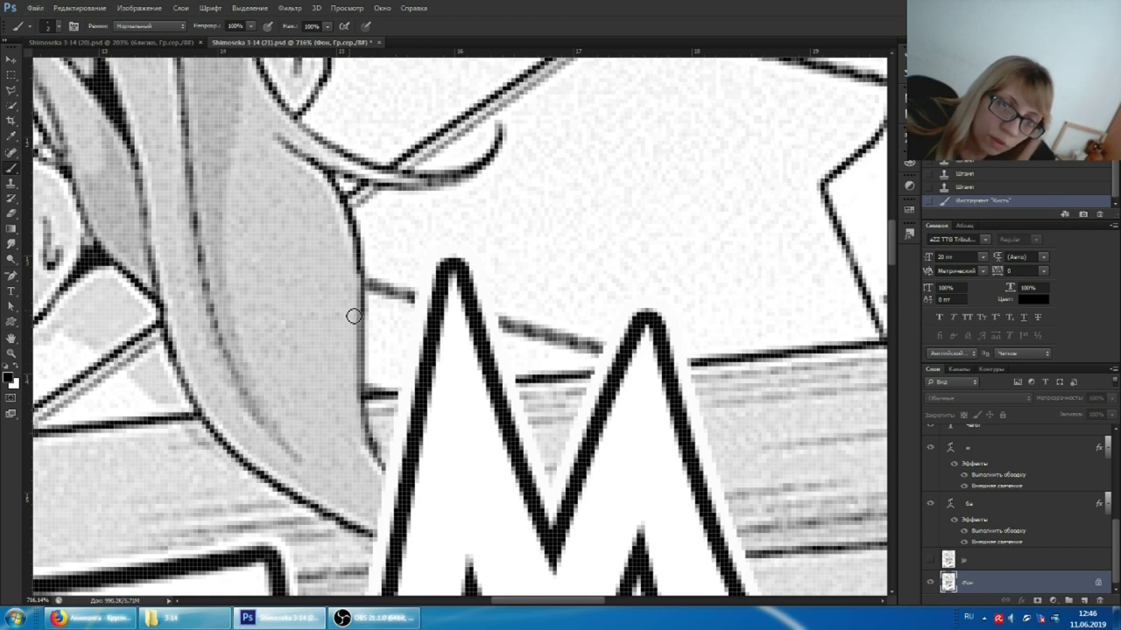
{"action": "mouse_move", "coordinate": [366, 290]}
{"action": "left_mouse_down"}
{"action": "mouse_move", "coordinate": [369, 433]}
{"action": "mouse_move", "coordinate": [385, 471]}
{"action": "left_mouse_up"}
{"action": "scroll", "coordinate": [388, 462], "scroll_direction": "down", "scroll_amount": 3}
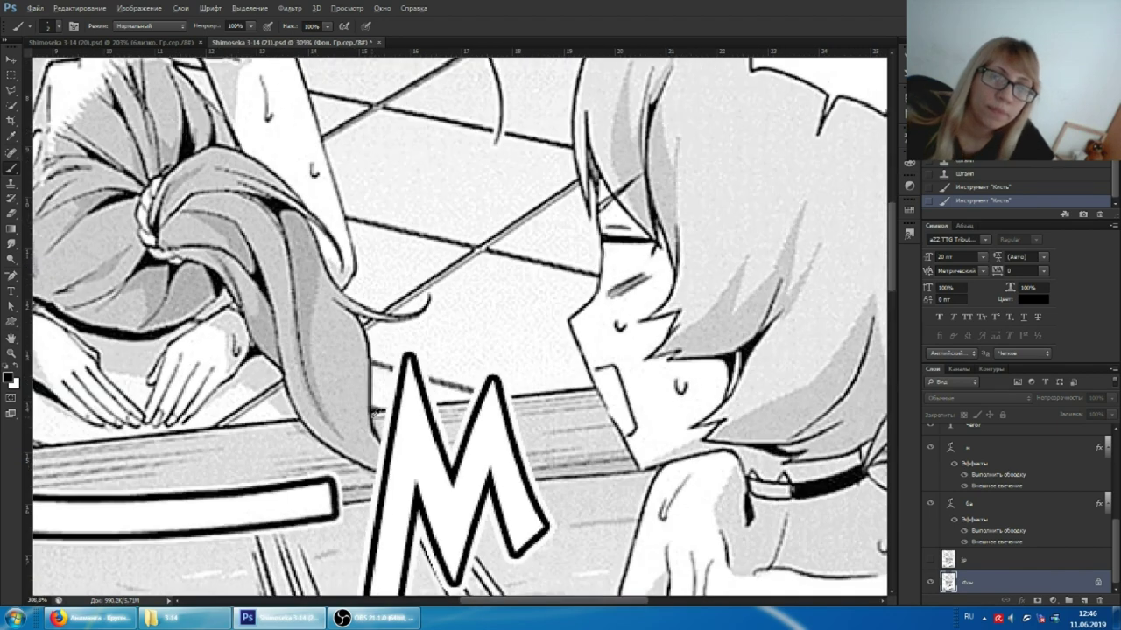
{"action": "scroll", "coordinate": [393, 437], "scroll_direction": "up", "scroll_amount": 1}
{"action": "scroll", "coordinate": [405, 410], "scroll_direction": "up", "scroll_amount": 1}
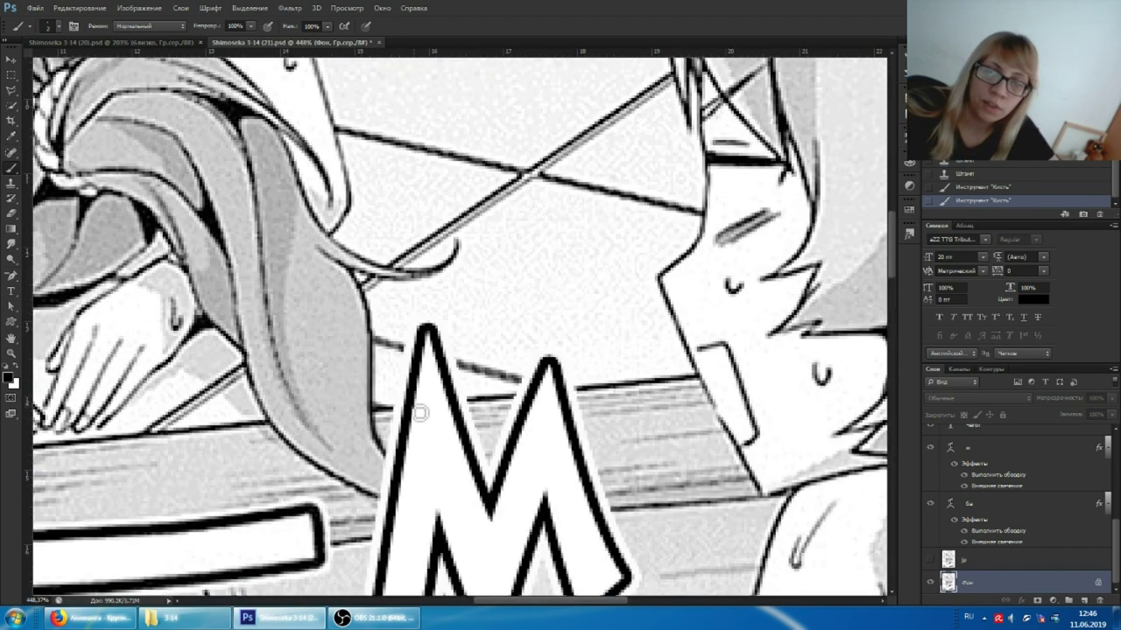
Save page 21 and close it
{"action": "key", "text": "ctrl+s"}
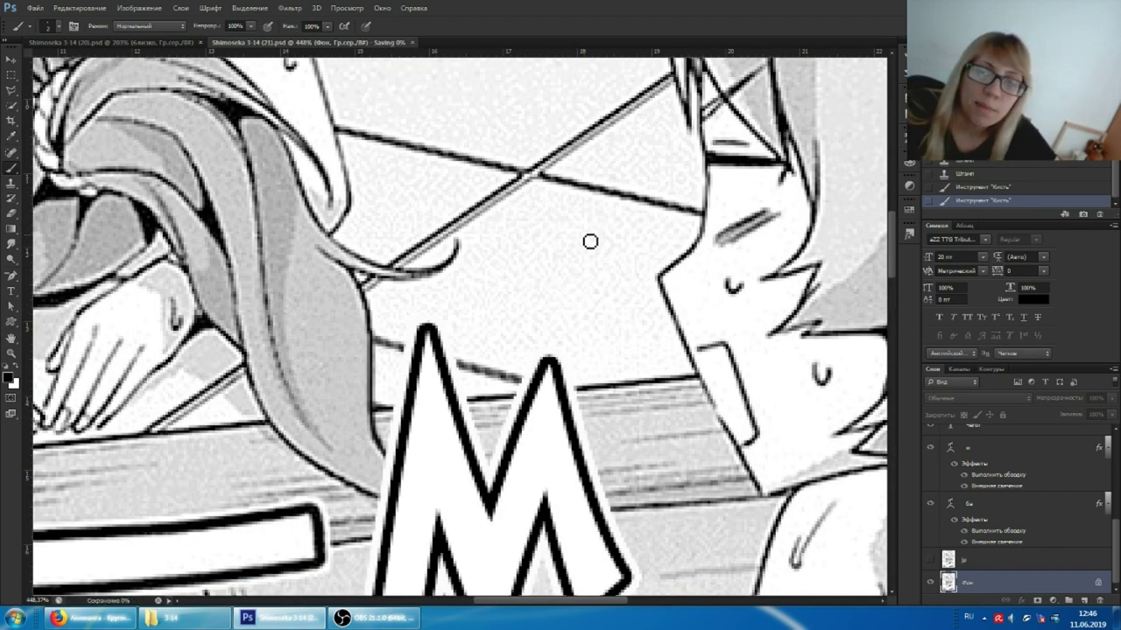
{"action": "scroll", "coordinate": [574, 241], "scroll_direction": "down", "scroll_amount": 1}
{"action": "scroll", "coordinate": [557, 240], "scroll_direction": "down", "scroll_amount": 2}
{"action": "scroll", "coordinate": [534, 184], "scroll_direction": "down", "scroll_amount": 1}
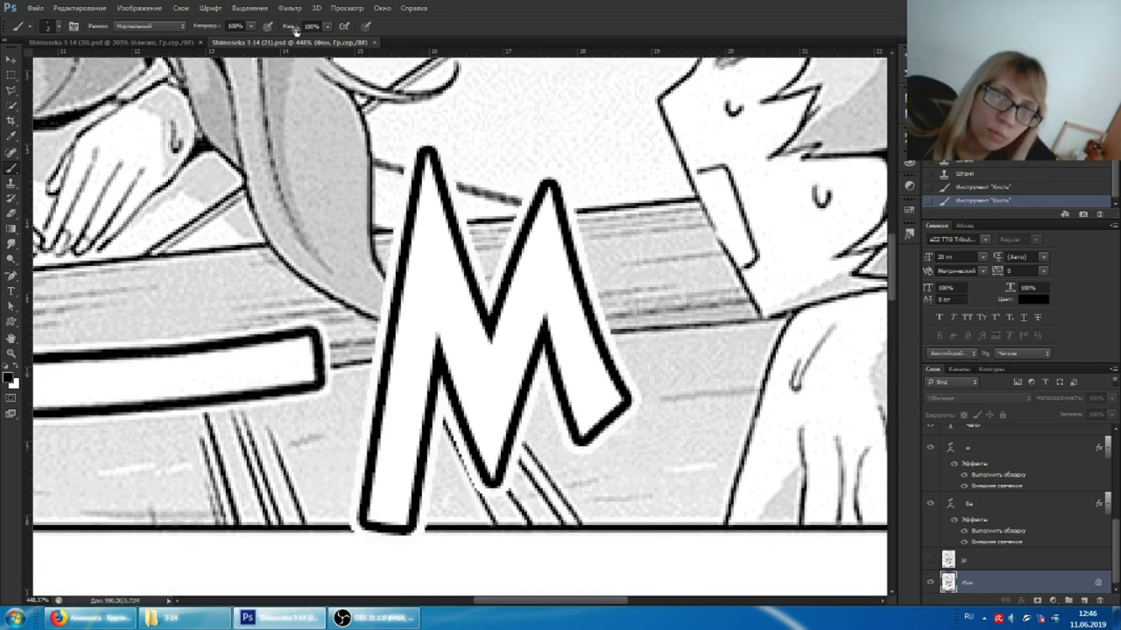
{"action": "left_click", "coordinate": [374, 42]}
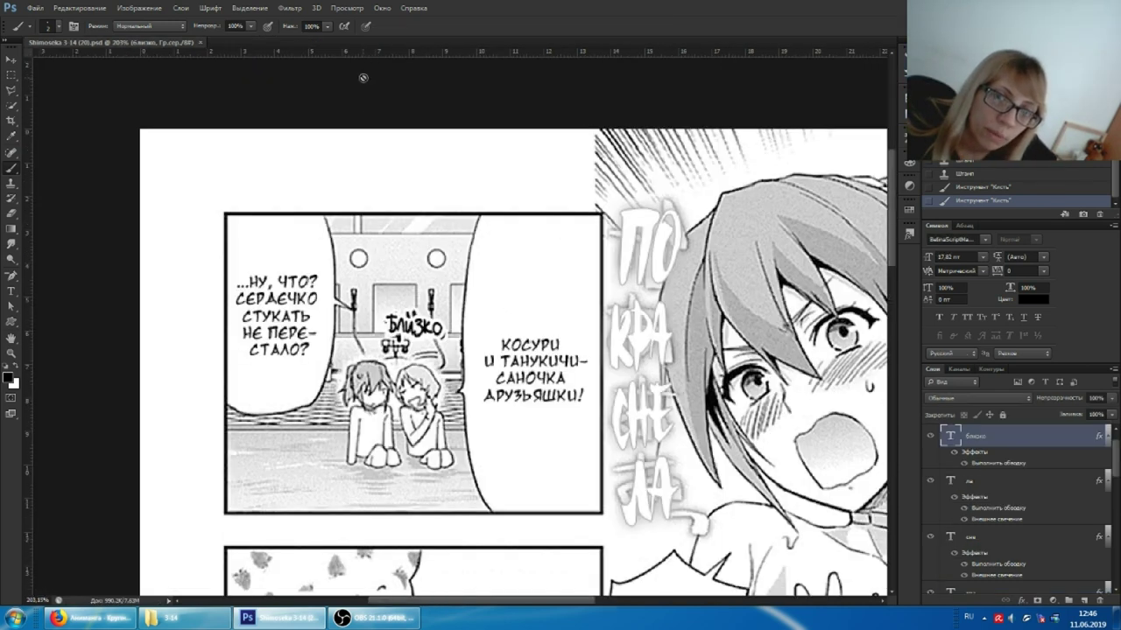
Make the Фон background layer active and select the Clone Stamp tool
{"action": "scroll", "coordinate": [421, 282], "scroll_direction": "up", "scroll_amount": 2}
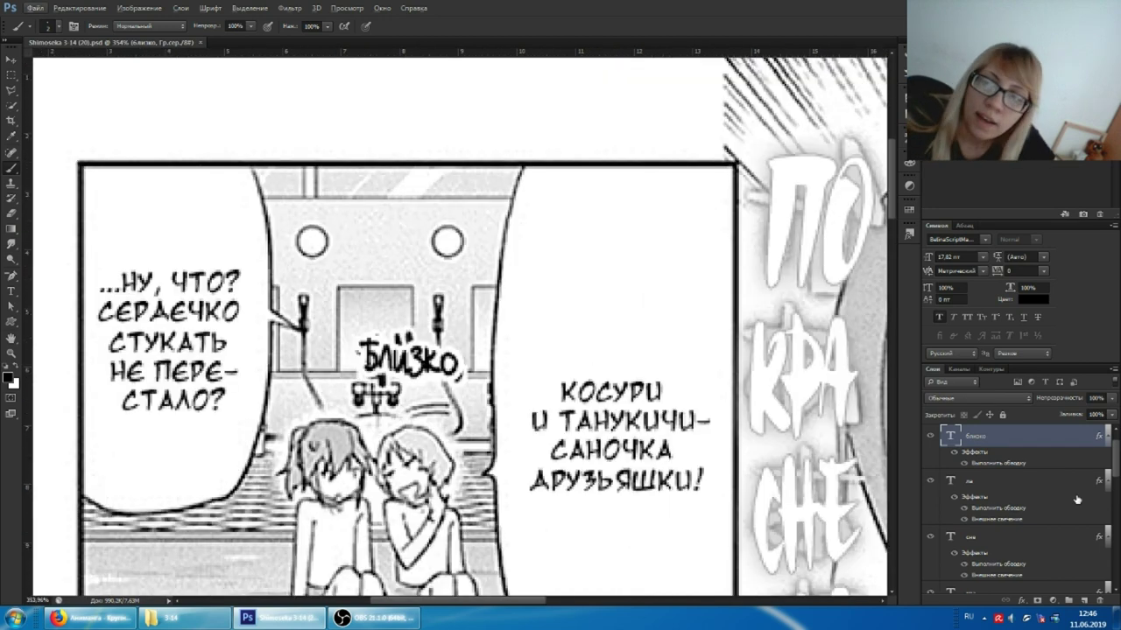
{"action": "scroll", "coordinate": [1019, 499], "scroll_direction": "down", "scroll_amount": 5}
{"action": "scroll", "coordinate": [1018, 499], "scroll_direction": "down", "scroll_amount": 3}
{"action": "scroll", "coordinate": [981, 550], "scroll_direction": "down", "scroll_amount": 3}
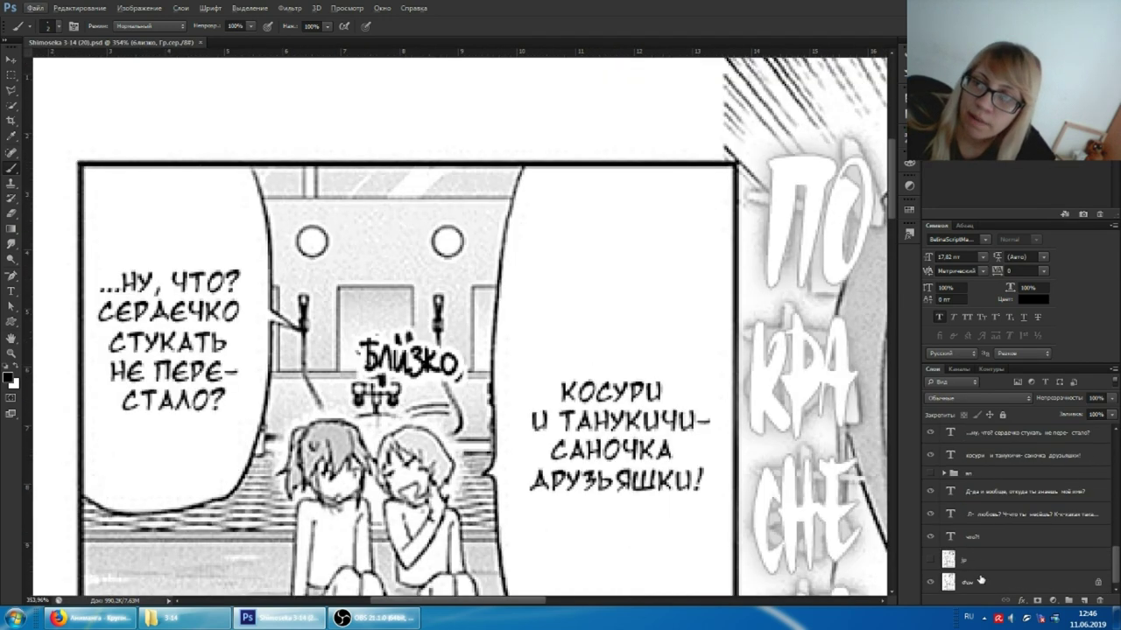
{"action": "left_click", "coordinate": [977, 582]}
{"action": "scroll", "coordinate": [790, 457], "scroll_direction": "right", "scroll_amount": 2}
{"action": "scroll", "coordinate": [789, 458], "scroll_direction": "right", "scroll_amount": 1}
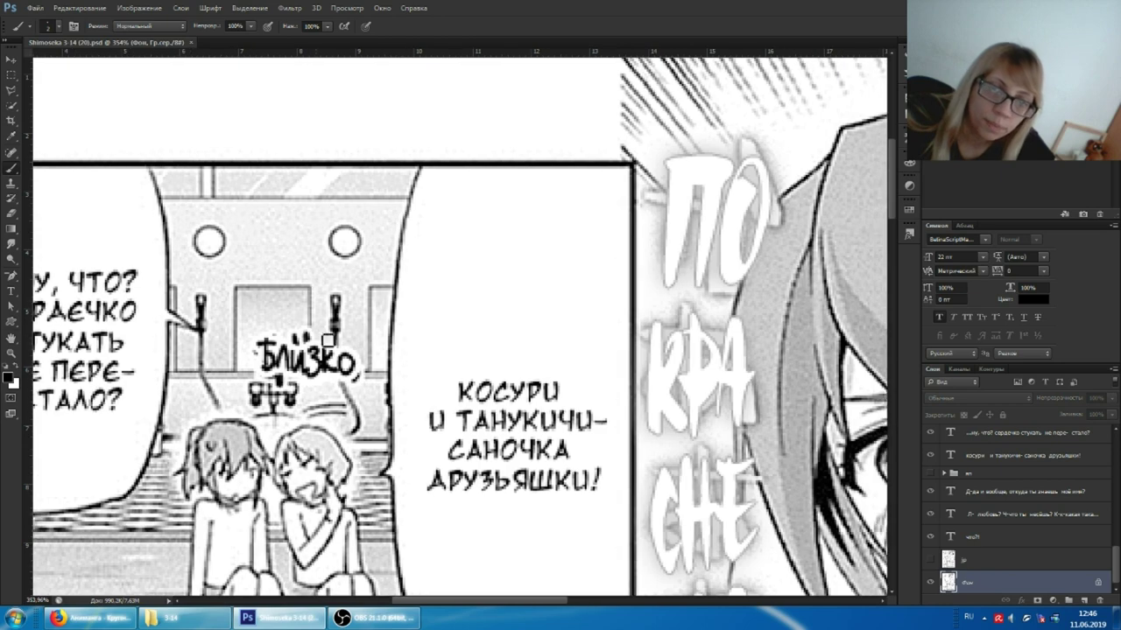
{"action": "left_click", "coordinate": [368, 617]}
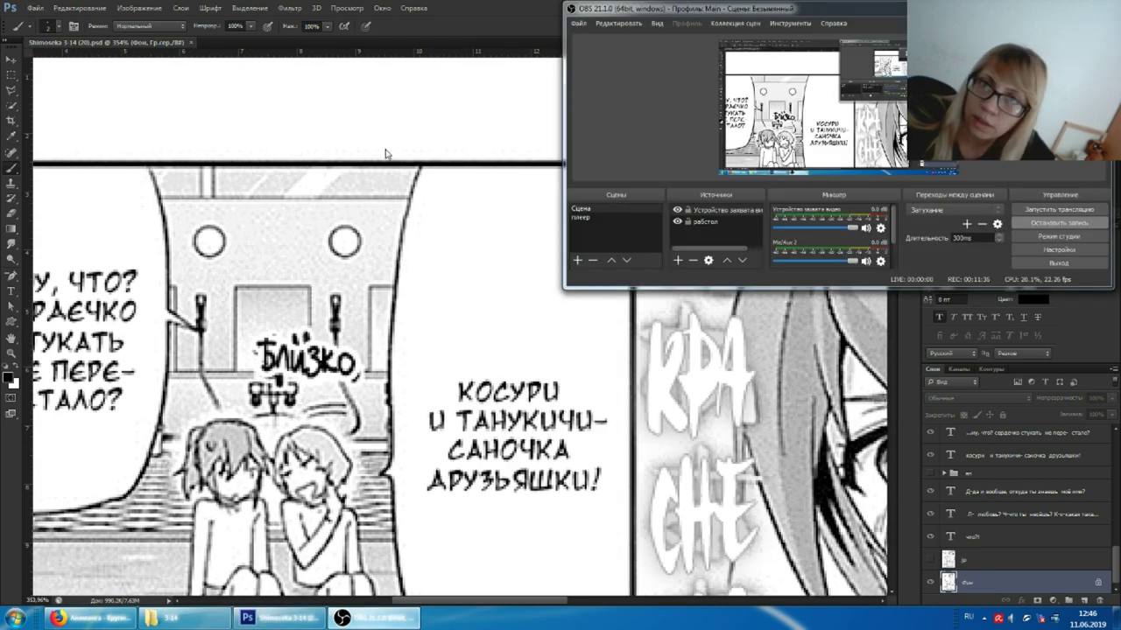
{"action": "left_click", "coordinate": [500, 6]}
{"action": "scroll", "coordinate": [292, 306], "scroll_direction": "up", "scroll_amount": 1}
{"action": "scroll", "coordinate": [289, 324], "scroll_direction": "up", "scroll_amount": 2}
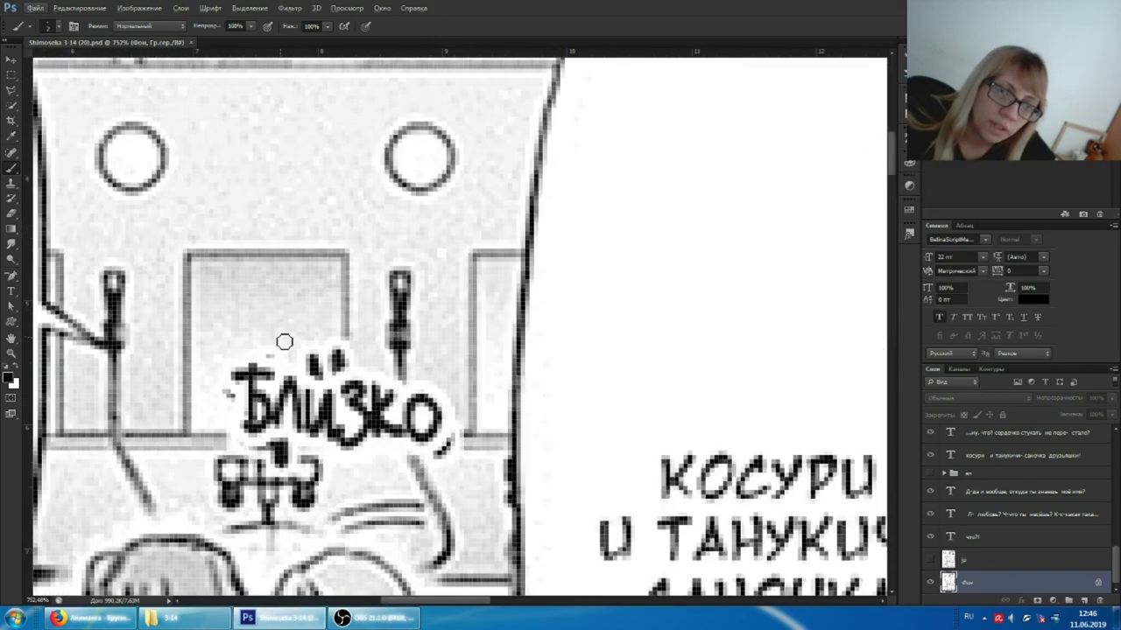
{"action": "scroll", "coordinate": [285, 341], "scroll_direction": "down", "scroll_amount": 2}
{"action": "left_click", "coordinate": [11, 182]}
Clone away the specks to the left of and beneath Близко
{"action": "mouse_move", "coordinate": [224, 320]}
{"action": "left_mouse_down"}
{"action": "mouse_move", "coordinate": [251, 304]}
{"action": "mouse_move", "coordinate": [325, 306]}
{"action": "mouse_move", "coordinate": [334, 274]}
{"action": "mouse_move", "coordinate": [338, 320]}
{"action": "left_mouse_up"}
{"action": "scroll", "coordinate": [262, 332], "scroll_direction": "down", "scroll_amount": 1}
{"action": "left_click_drag", "start_coordinate": [233, 329], "coordinate": [285, 343]}
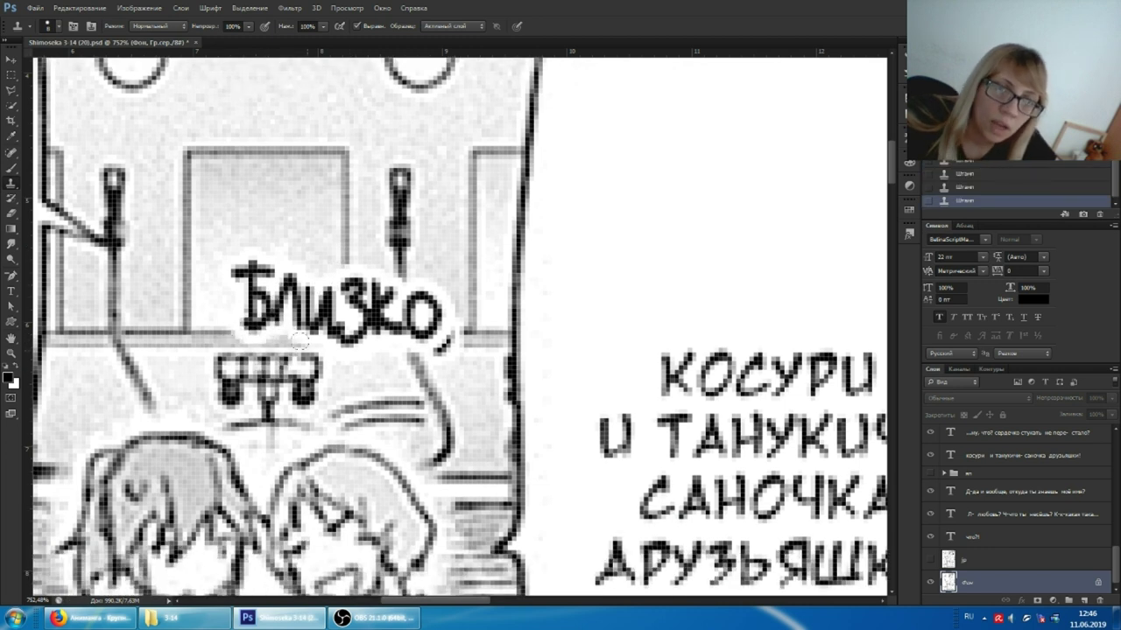
{"action": "left_click_drag", "start_coordinate": [306, 333], "coordinate": [346, 332]}
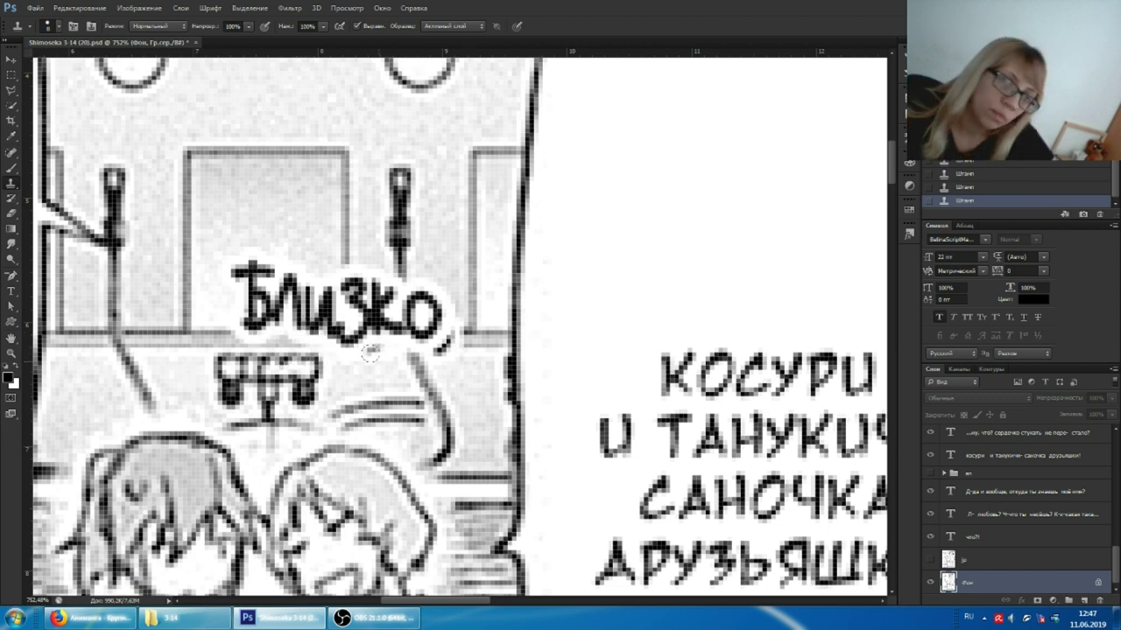
Remove the comma after Близко, undoing to check the final о stays intact
{"action": "mouse_move", "coordinate": [465, 346]}
{"action": "left_mouse_down"}
{"action": "mouse_move", "coordinate": [438, 343]}
{"action": "mouse_move", "coordinate": [436, 285]}
{"action": "left_mouse_up"}
{"action": "key", "text": "ctrl+z"}
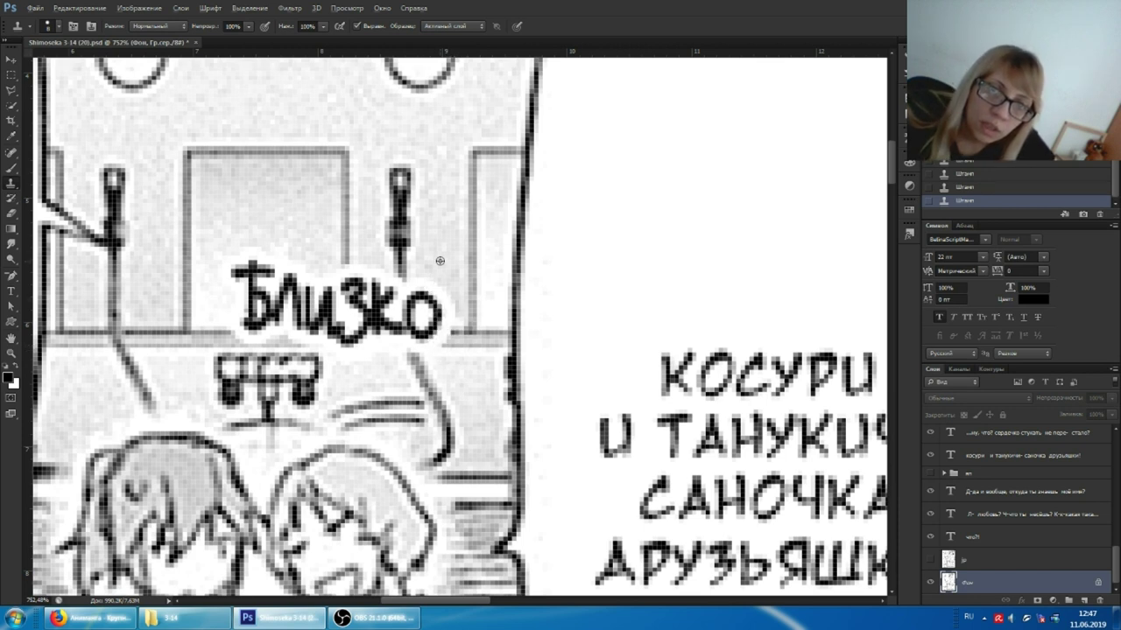
{"action": "key", "text": "ctrl+z"}
{"action": "key", "text": "ctrl+z"}
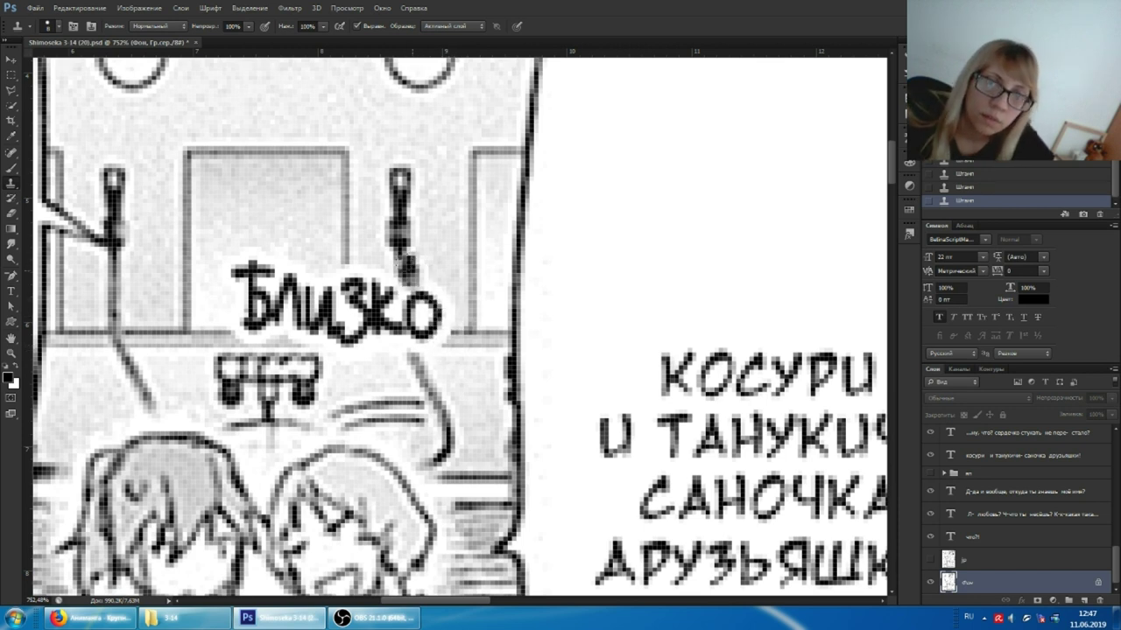
{"action": "scroll", "coordinate": [388, 253], "scroll_direction": "right", "scroll_amount": 5}
{"action": "scroll", "coordinate": [347, 264], "scroll_direction": "right", "scroll_amount": 2}
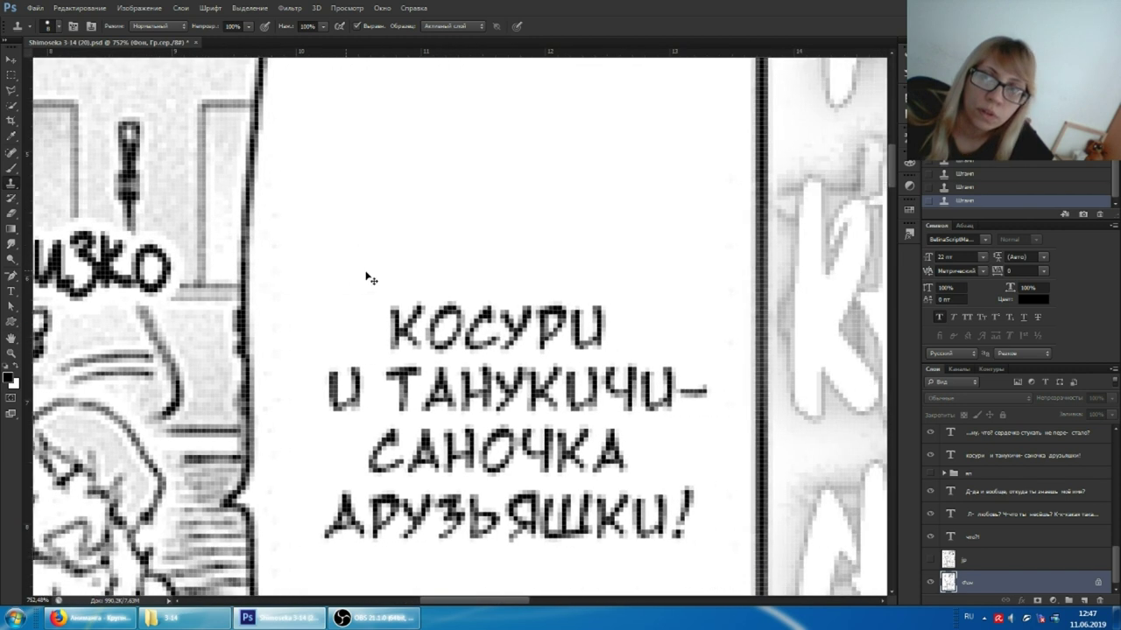
Clone and erase the grey halo above, inside, right of and below the О of ПО
{"action": "scroll", "coordinate": [367, 275], "scroll_direction": "right", "scroll_amount": 2}
{"action": "scroll", "coordinate": [560, 320], "scroll_direction": "right", "scroll_amount": 4}
{"action": "scroll", "coordinate": [543, 318], "scroll_direction": "right", "scroll_amount": 3}
{"action": "scroll", "coordinate": [682, 225], "scroll_direction": "up", "scroll_amount": 3}
{"action": "scroll", "coordinate": [682, 225], "scroll_direction": "up", "scroll_amount": 3}
{"action": "scroll", "coordinate": [682, 225], "scroll_direction": "down", "scroll_amount": 3}
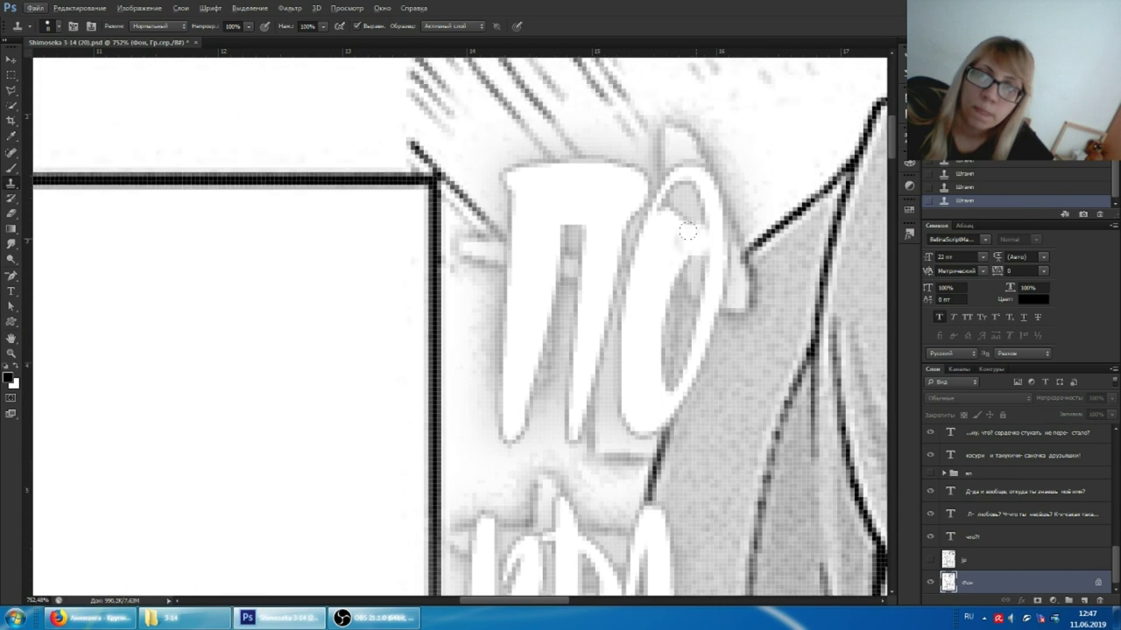
{"action": "scroll", "coordinate": [658, 180], "scroll_direction": "right", "scroll_amount": 1}
{"action": "scroll", "coordinate": [661, 180], "scroll_direction": "left", "scroll_amount": 2}
{"action": "scroll", "coordinate": [660, 180], "scroll_direction": "up", "scroll_amount": 1}
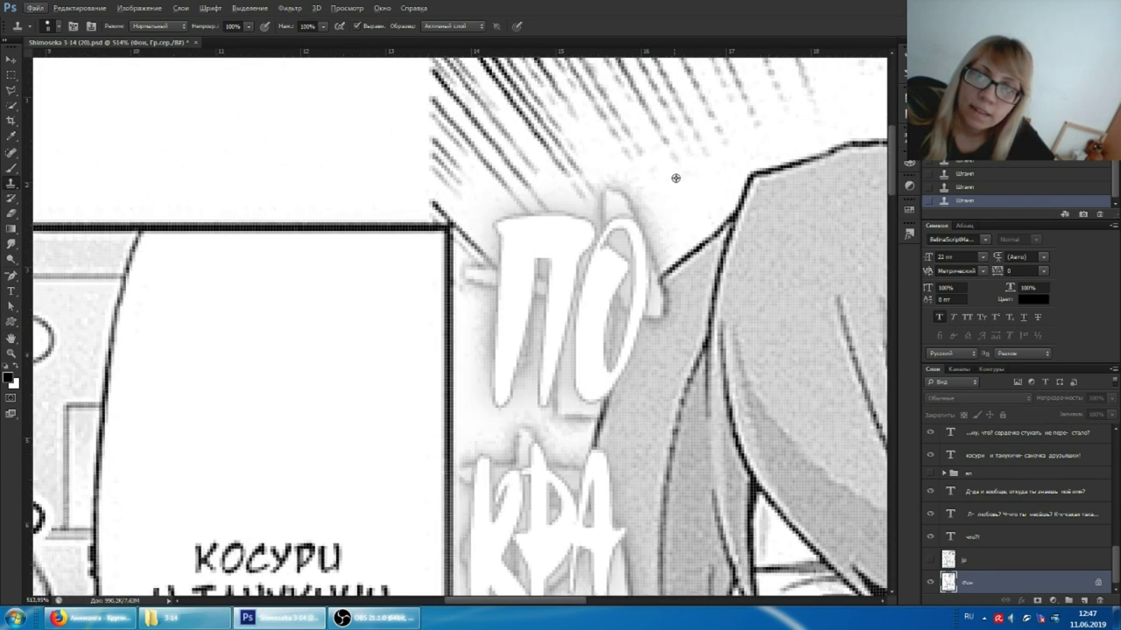
{"action": "left_click_drag", "start_coordinate": [661, 223], "coordinate": [639, 259]}
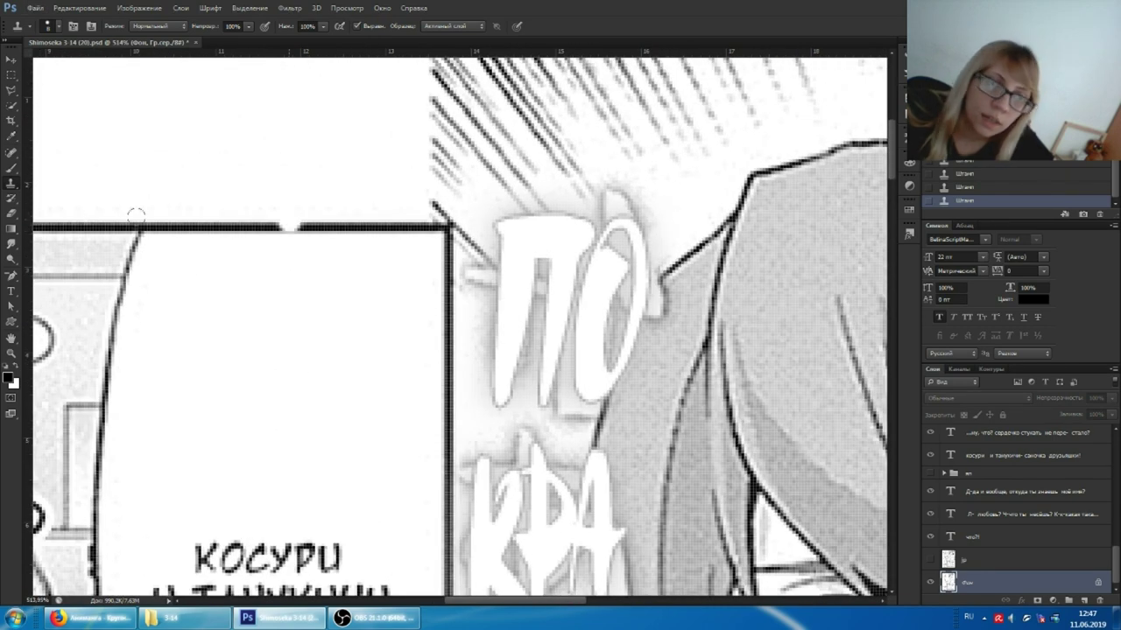
{"action": "key", "text": "e"}
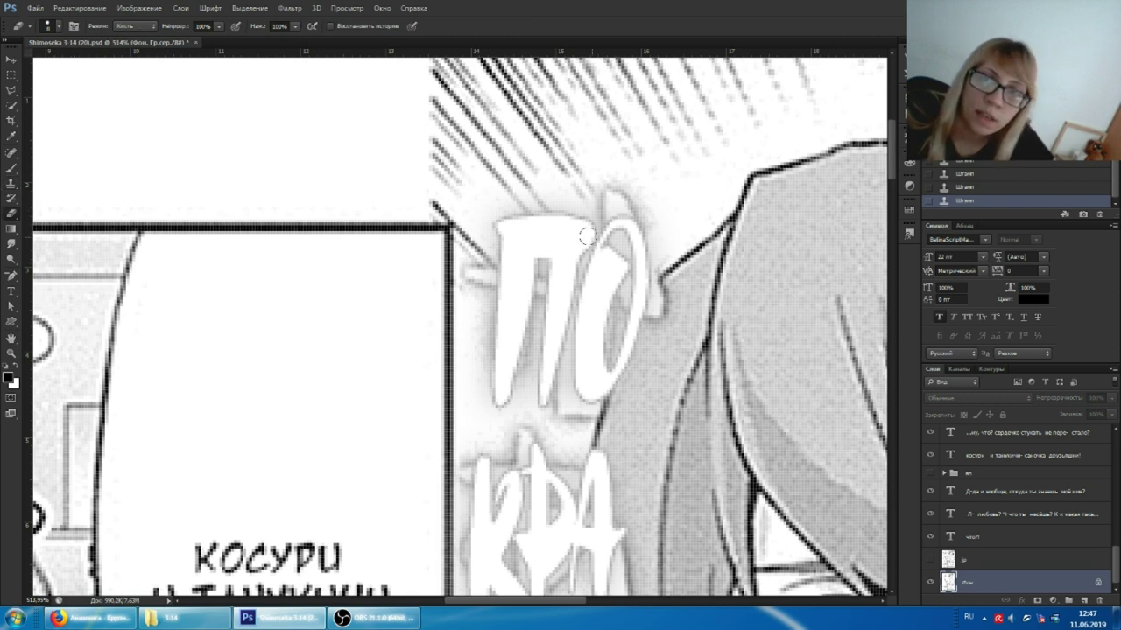
{"action": "mouse_move", "coordinate": [602, 212]}
{"action": "left_mouse_down"}
{"action": "mouse_move", "coordinate": [610, 189]}
{"action": "mouse_move", "coordinate": [623, 192]}
{"action": "left_mouse_up"}
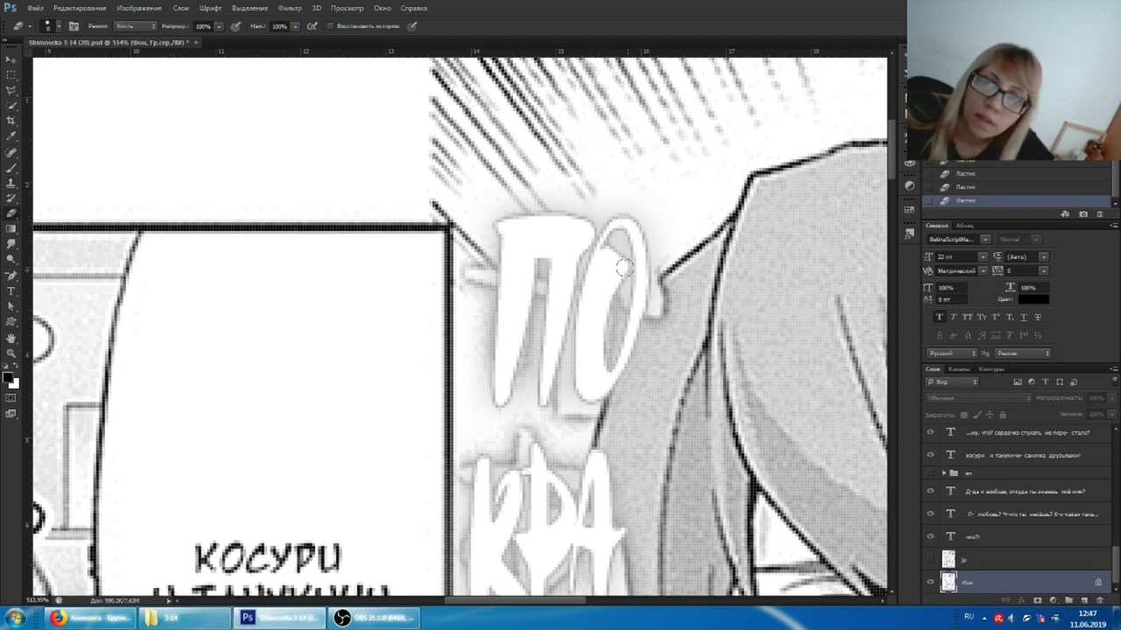
{"action": "left_click_drag", "start_coordinate": [660, 268], "coordinate": [620, 270]}
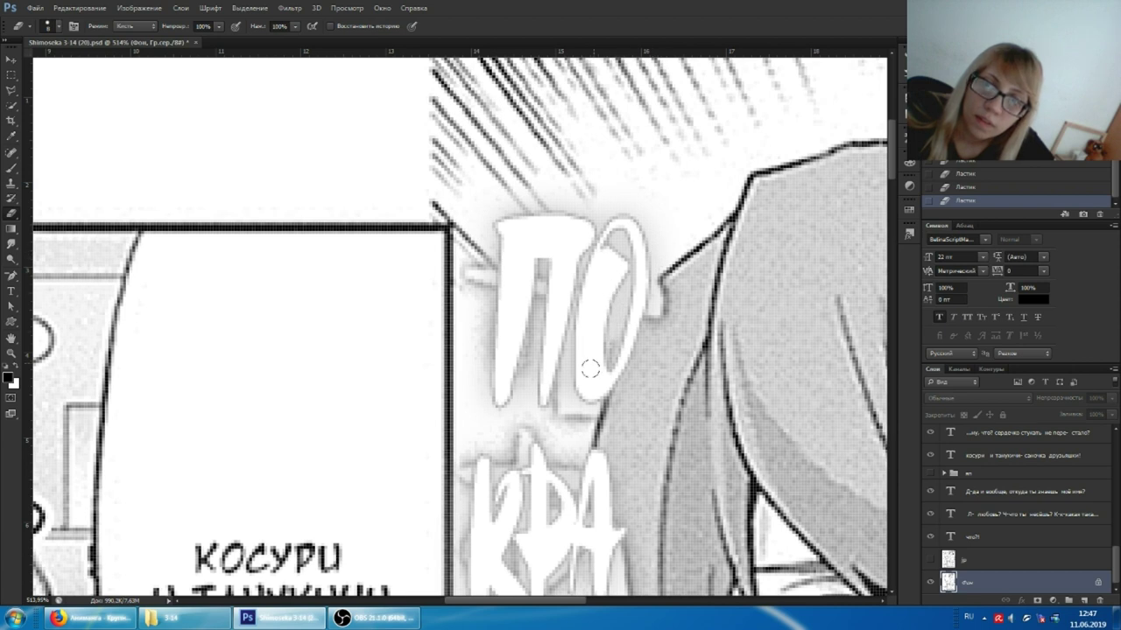
{"action": "mouse_move", "coordinate": [594, 360]}
{"action": "left_mouse_down"}
{"action": "mouse_move", "coordinate": [581, 403]}
{"action": "mouse_move", "coordinate": [555, 385]}
{"action": "left_mouse_up"}
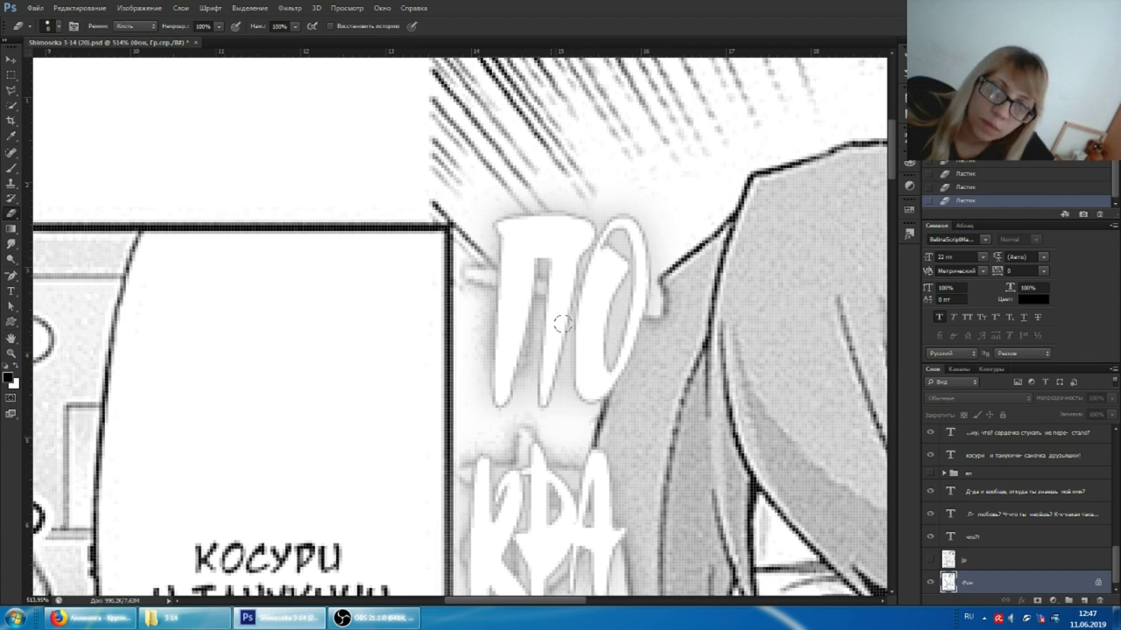
Erase the grey shading around the П, between ПО and КРА, and left of КРА
{"action": "left_click_drag", "start_coordinate": [464, 268], "coordinate": [497, 288]}
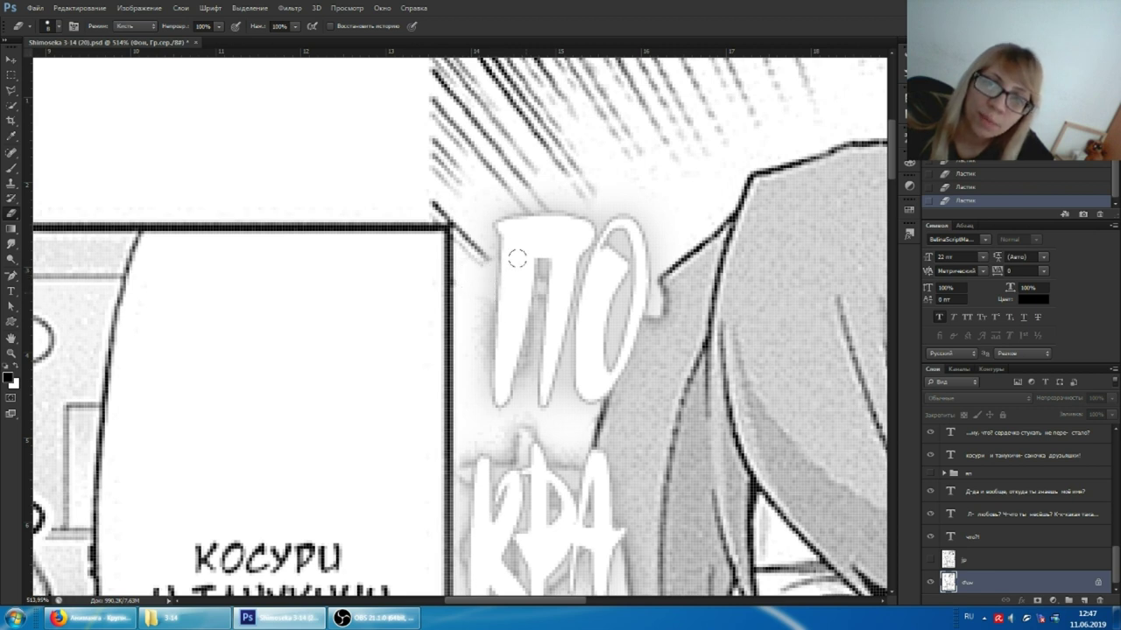
{"action": "mouse_move", "coordinate": [538, 280]}
{"action": "left_mouse_down"}
{"action": "mouse_move", "coordinate": [531, 359]}
{"action": "mouse_move", "coordinate": [478, 303]}
{"action": "left_mouse_up"}
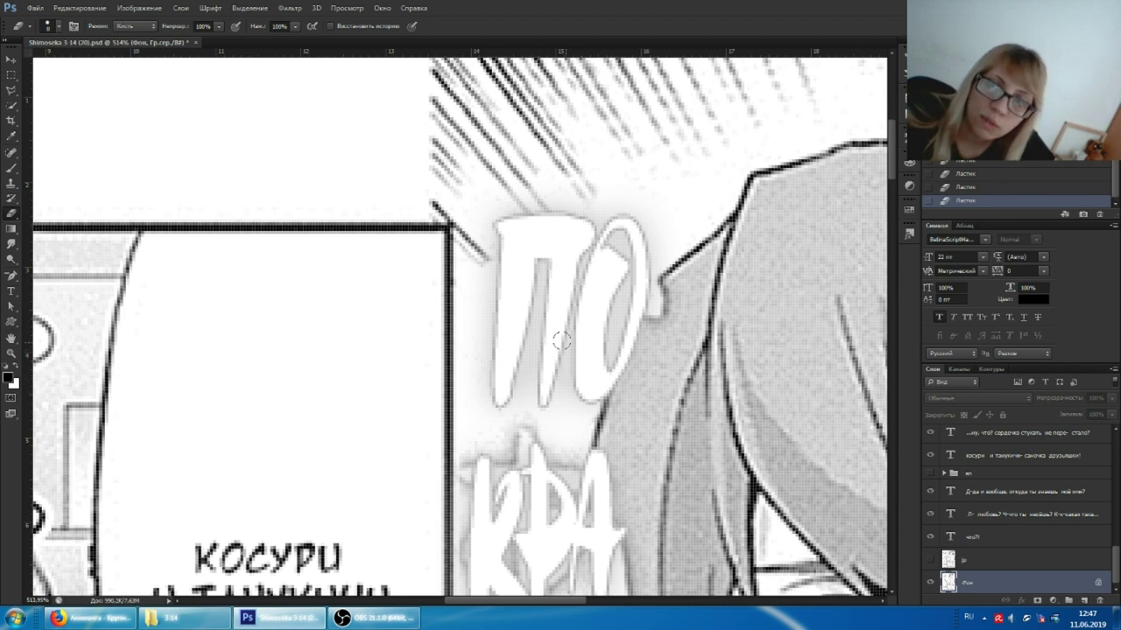
{"action": "scroll", "coordinate": [560, 311], "scroll_direction": "down", "scroll_amount": 1}
{"action": "scroll", "coordinate": [527, 328], "scroll_direction": "down", "scroll_amount": 2}
{"action": "mouse_move", "coordinate": [527, 350]}
{"action": "left_mouse_down"}
{"action": "mouse_move", "coordinate": [493, 385]}
{"action": "mouse_move", "coordinate": [538, 341]}
{"action": "left_mouse_up"}
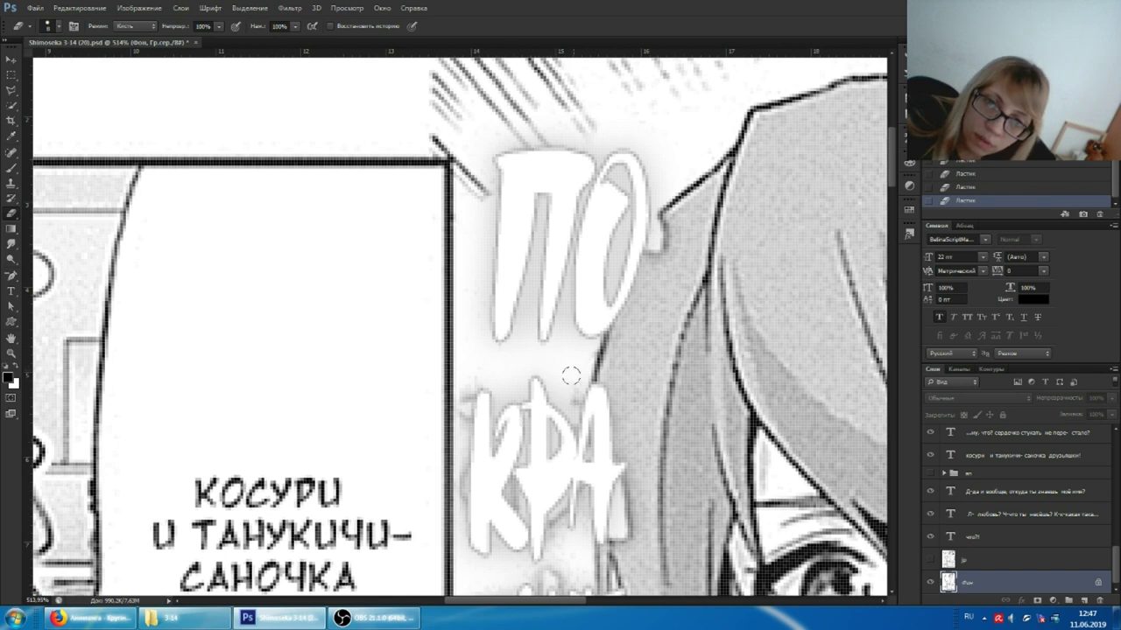
{"action": "scroll", "coordinate": [552, 464], "scroll_direction": "down", "scroll_amount": 1}
{"action": "scroll", "coordinate": [545, 449], "scroll_direction": "down", "scroll_amount": 1}
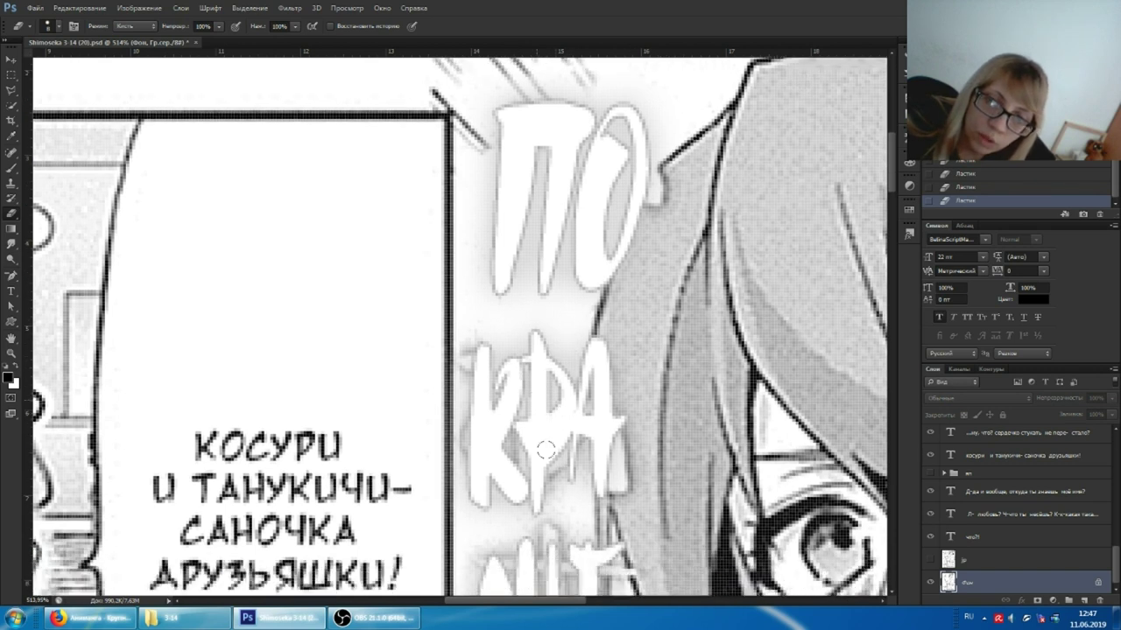
{"action": "left_click_drag", "start_coordinate": [466, 360], "coordinate": [472, 378]}
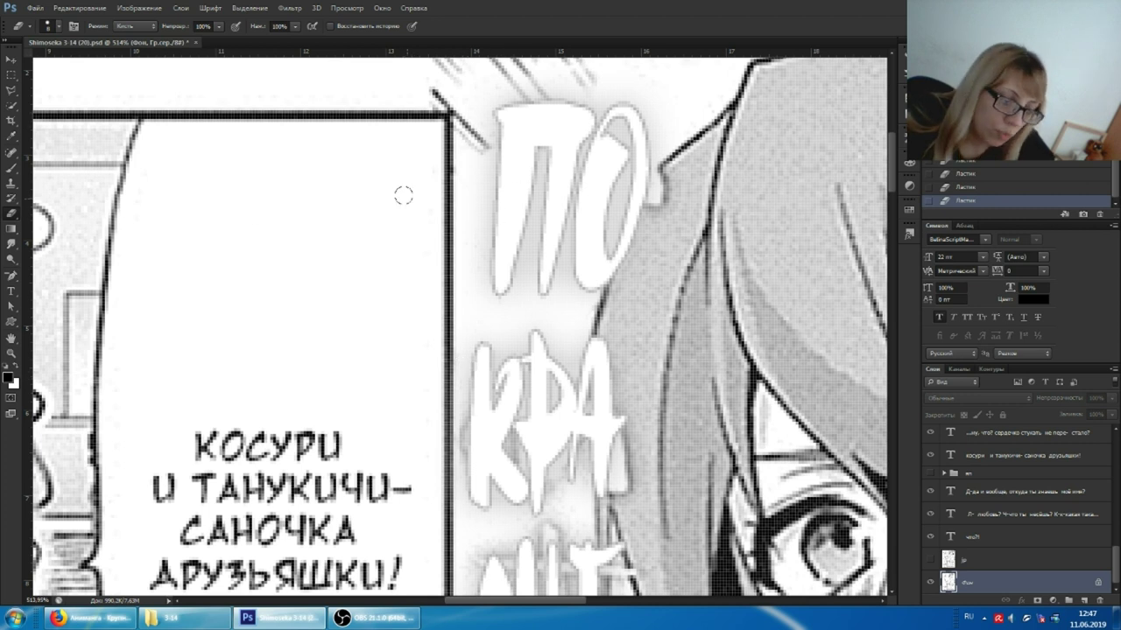
Clone-stamp the diagonal speed line near ПО and the area beside the О
{"action": "key", "text": "s"}
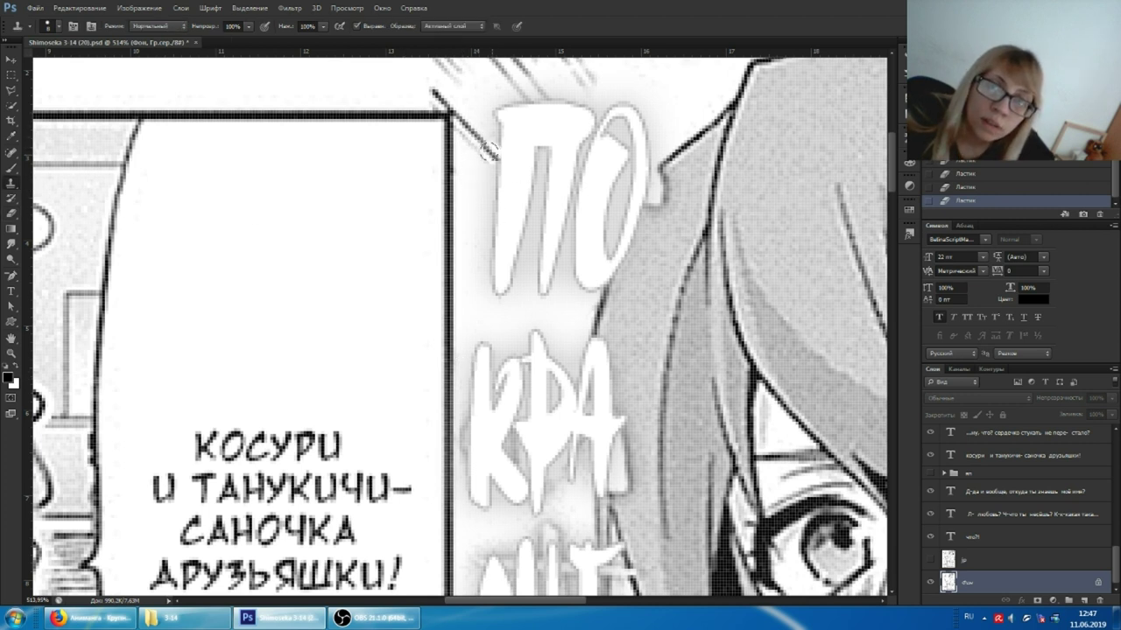
{"action": "left_click_drag", "start_coordinate": [493, 150], "coordinate": [498, 161]}
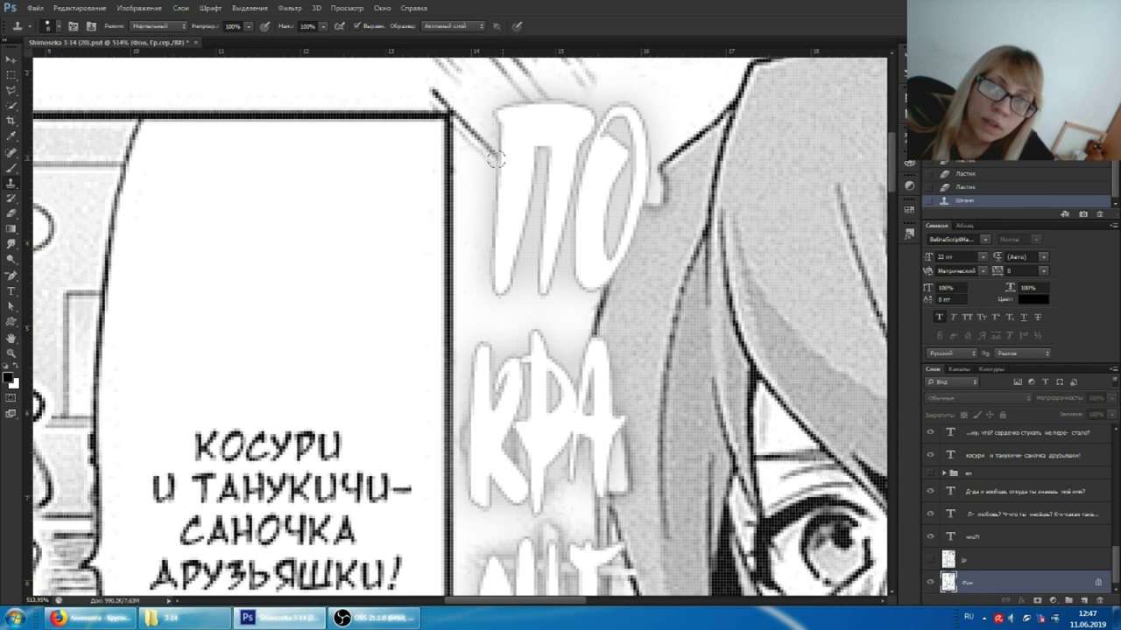
{"action": "scroll", "coordinate": [635, 121], "scroll_direction": "up", "scroll_amount": 2}
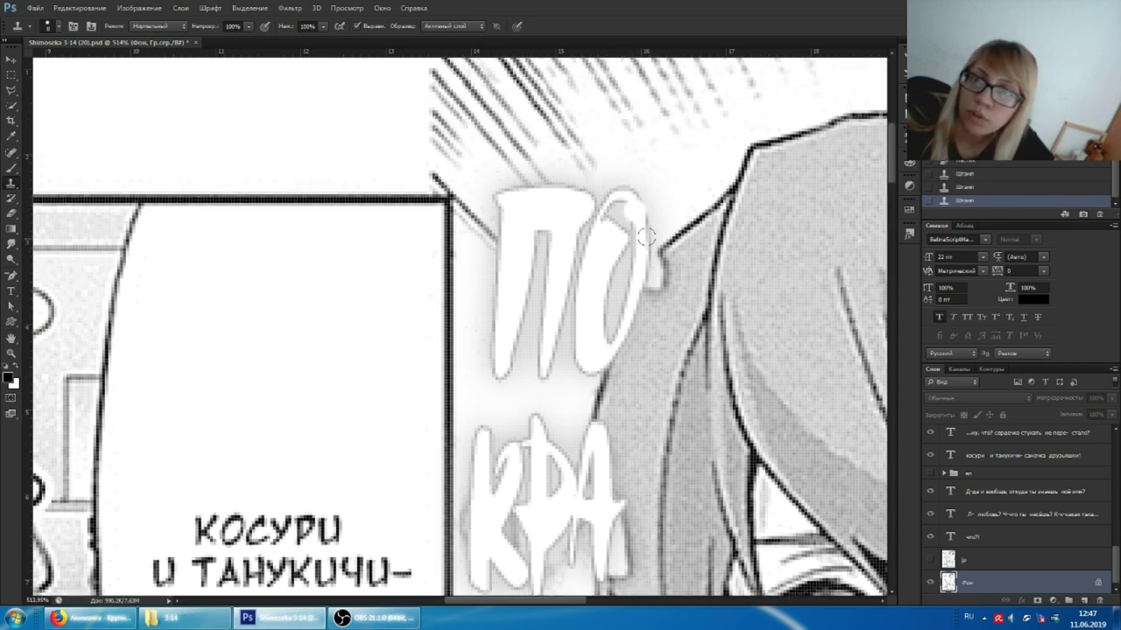
{"action": "left_click_drag", "start_coordinate": [674, 264], "coordinate": [653, 299]}
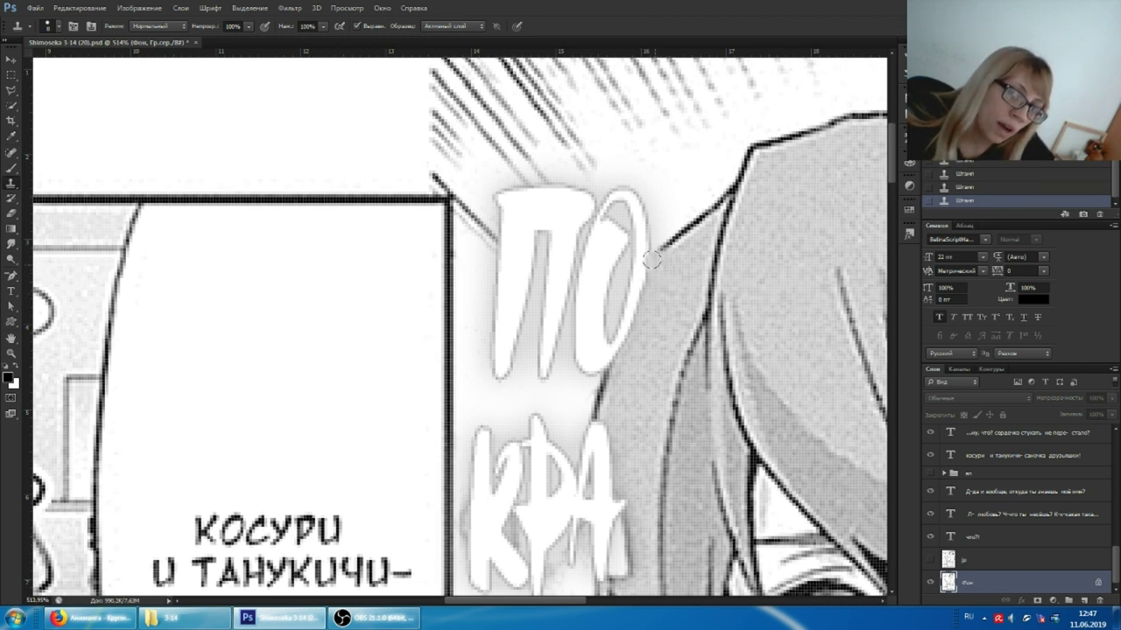
Try brushing the dark hair outline beside the О, then undo it and return to Clone Stamp
{"action": "key", "text": "b"}
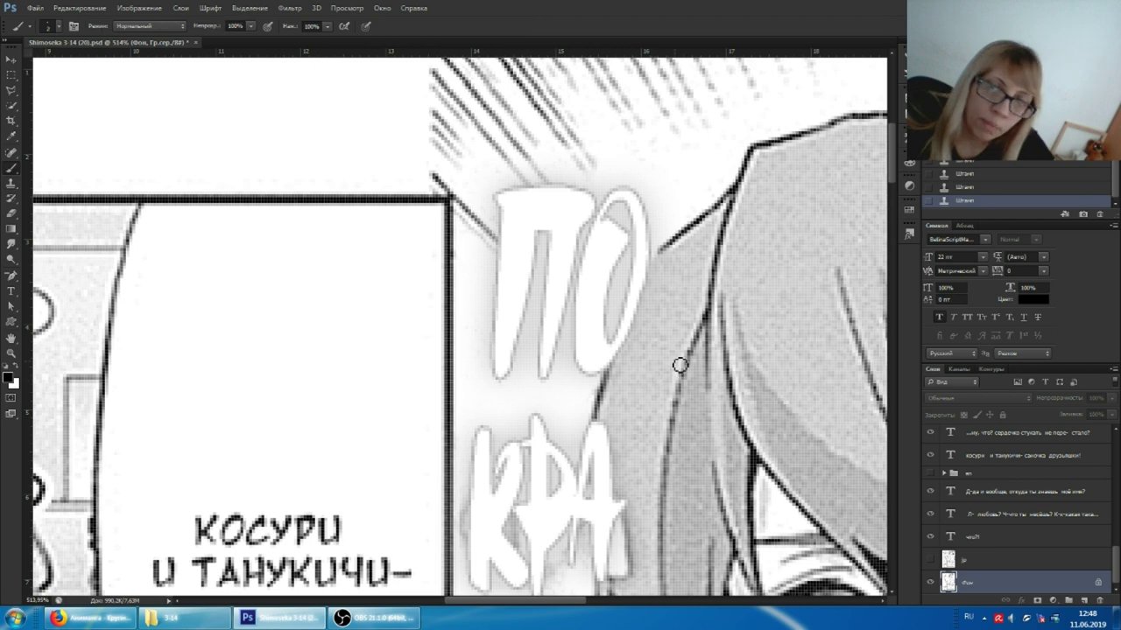
{"action": "mouse_move", "coordinate": [650, 278]}
{"action": "left_mouse_down"}
{"action": "mouse_move", "coordinate": [704, 252]}
{"action": "mouse_move", "coordinate": [688, 247]}
{"action": "mouse_move", "coordinate": [646, 282]}
{"action": "left_mouse_up"}
{"action": "key", "text": "ctrl+z"}
{"action": "key", "text": "s"}
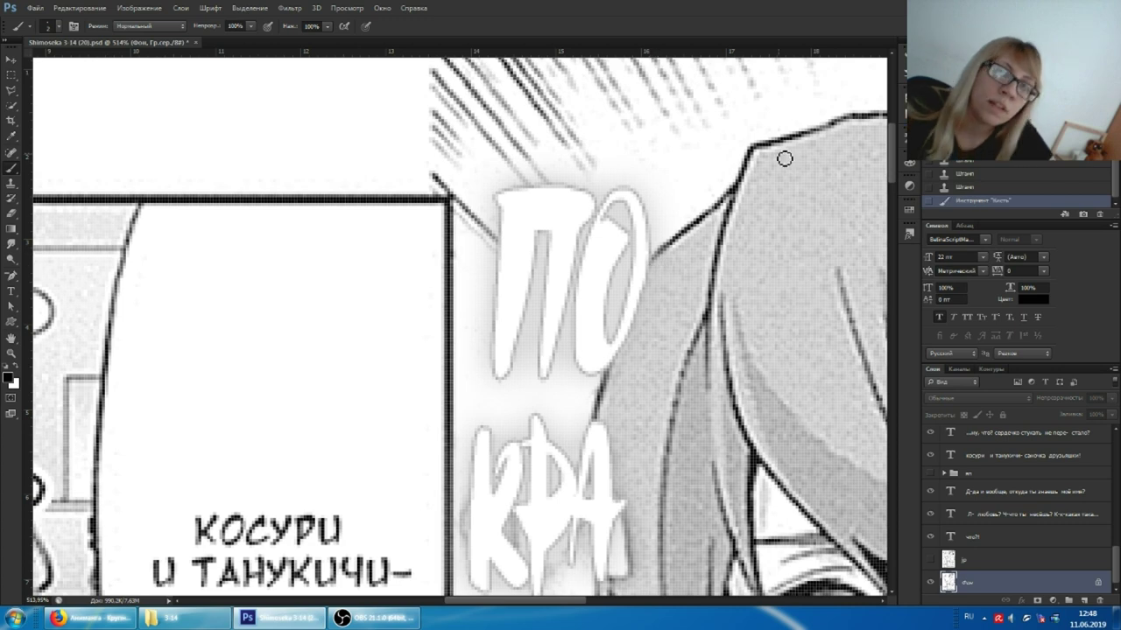
{"action": "scroll", "coordinate": [528, 425], "scroll_direction": "down", "scroll_amount": 2}
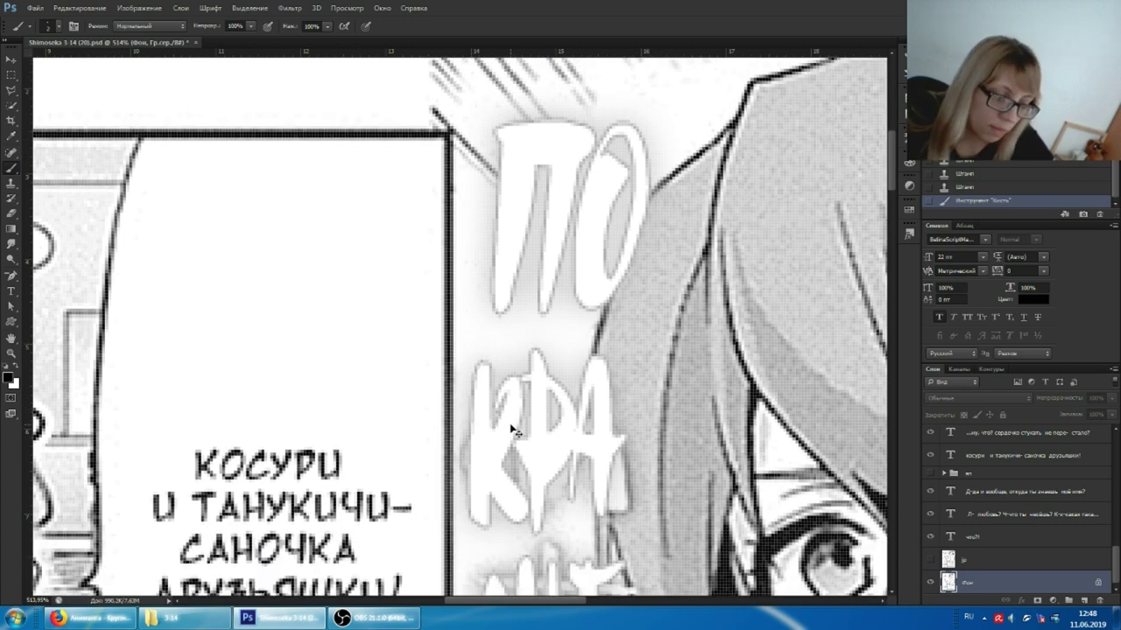
Erase small grey spots near the letters, inside the К and between К and Р
{"action": "key", "text": "e"}
{"action": "scroll", "coordinate": [544, 343], "scroll_direction": "down", "scroll_amount": 1}
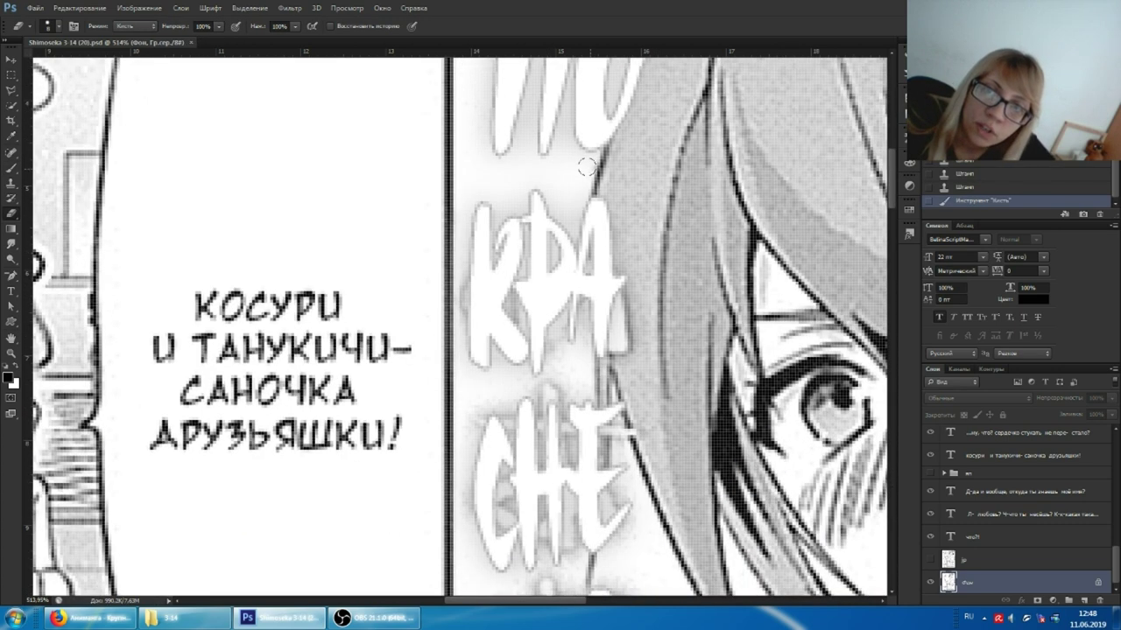
{"action": "left_click", "coordinate": [580, 165]}
{"action": "left_click", "coordinate": [542, 223]}
{"action": "left_click", "coordinate": [553, 315]}
{"action": "left_click", "coordinate": [578, 313]}
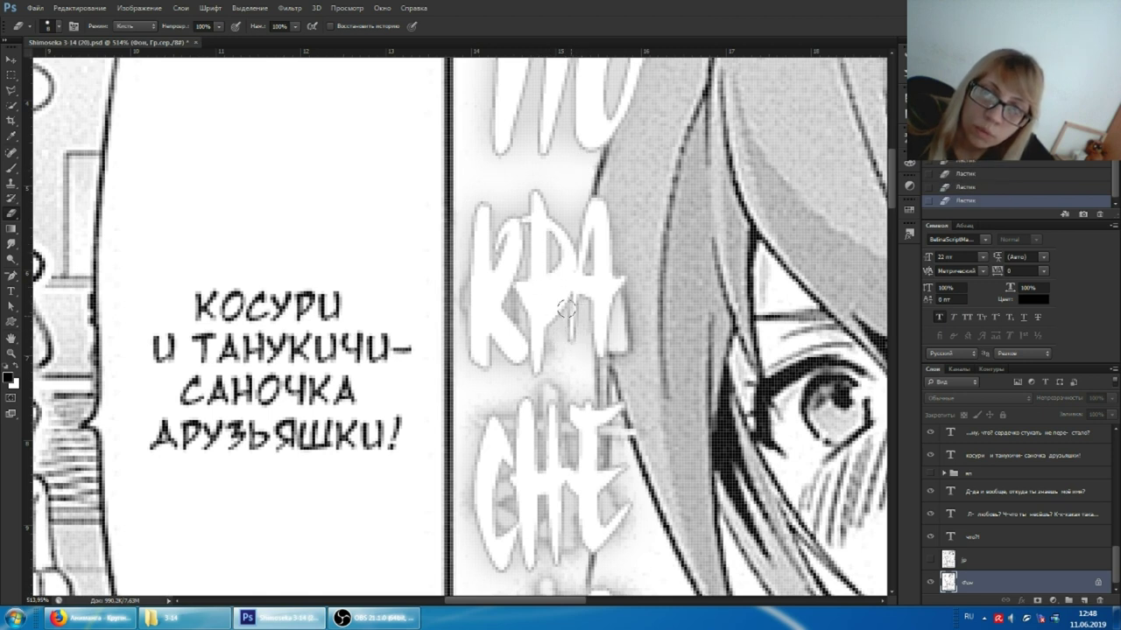
{"action": "left_click_drag", "start_coordinate": [525, 291], "coordinate": [509, 324]}
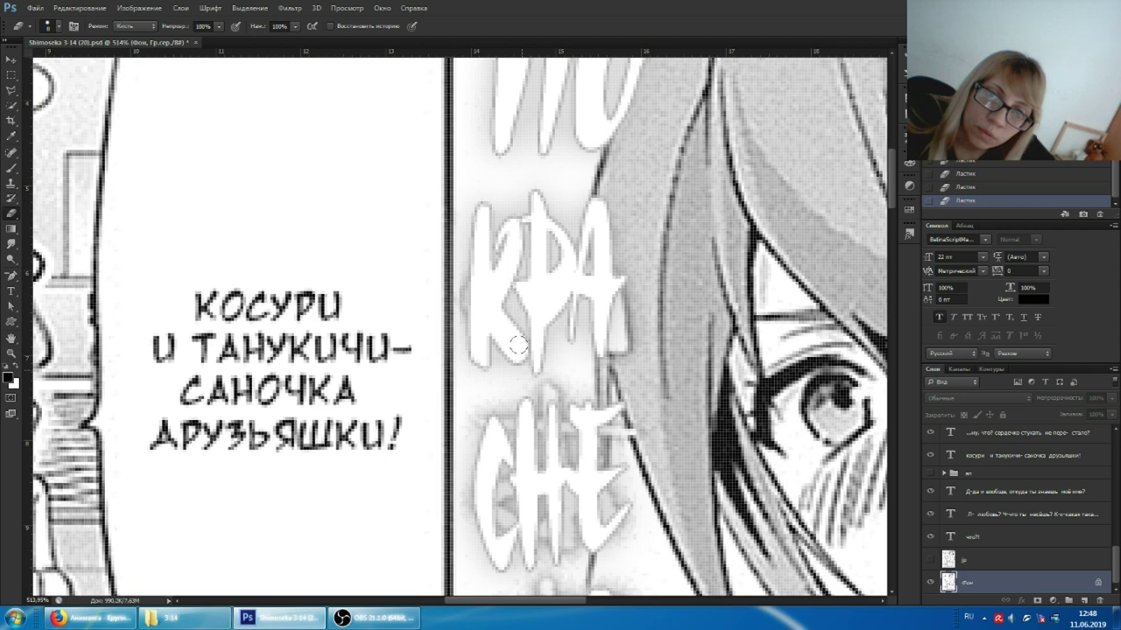
{"action": "left_click_drag", "start_coordinate": [499, 259], "coordinate": [491, 239]}
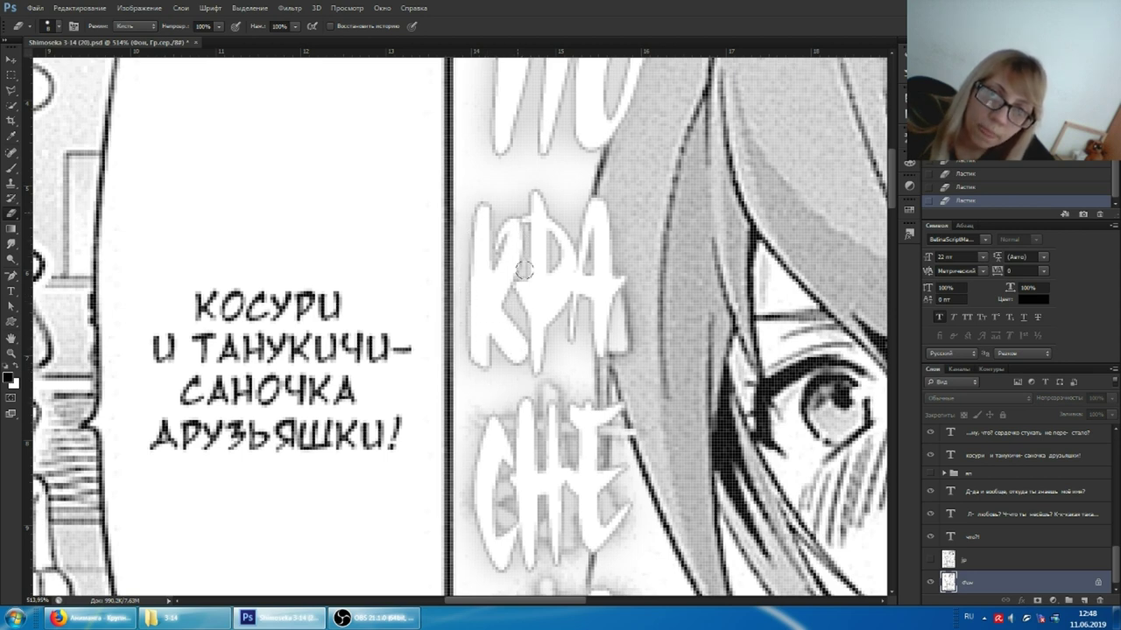
Erase grey pixels around the С, Н and Е of СНЕ
{"action": "scroll", "coordinate": [517, 190], "scroll_direction": "down", "scroll_amount": 3}
{"action": "mouse_move", "coordinate": [530, 351]}
{"action": "left_mouse_down"}
{"action": "mouse_move", "coordinate": [549, 279]}
{"action": "mouse_move", "coordinate": [567, 323]}
{"action": "left_mouse_up"}
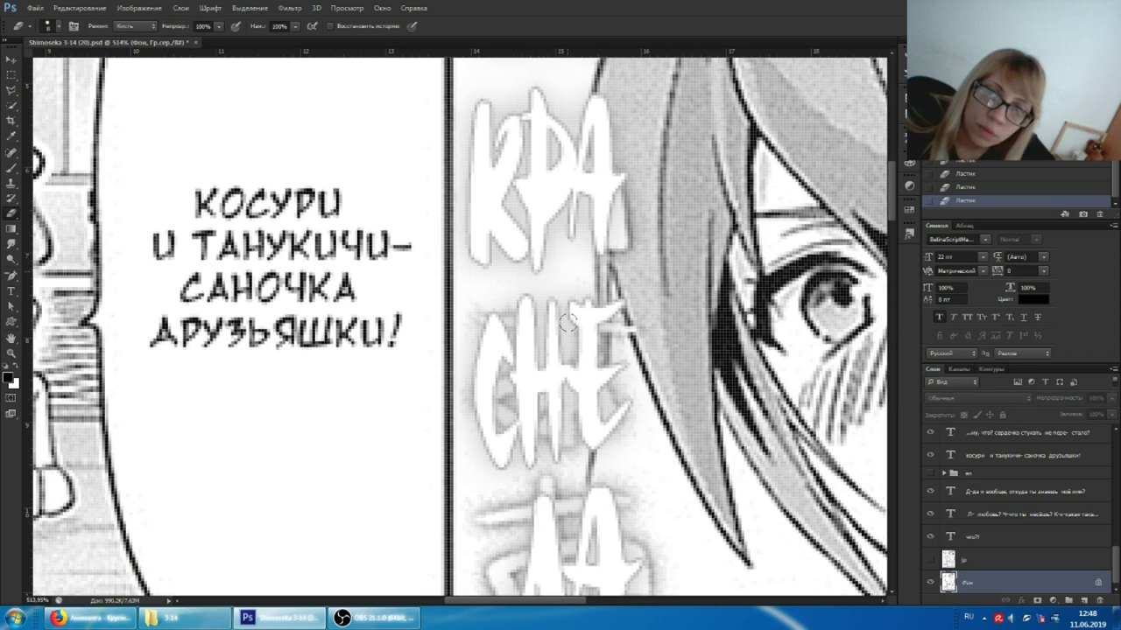
{"action": "left_click_drag", "start_coordinate": [576, 365], "coordinate": [569, 447]}
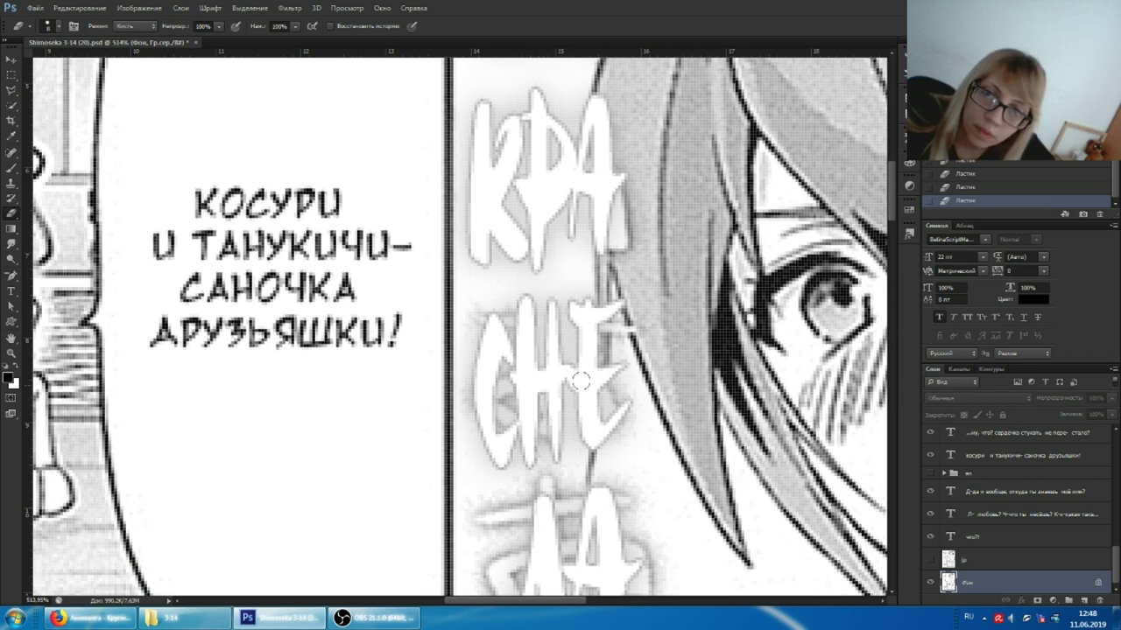
{"action": "left_click_drag", "start_coordinate": [613, 388], "coordinate": [613, 435]}
{"action": "left_click_drag", "start_coordinate": [618, 364], "coordinate": [618, 348]}
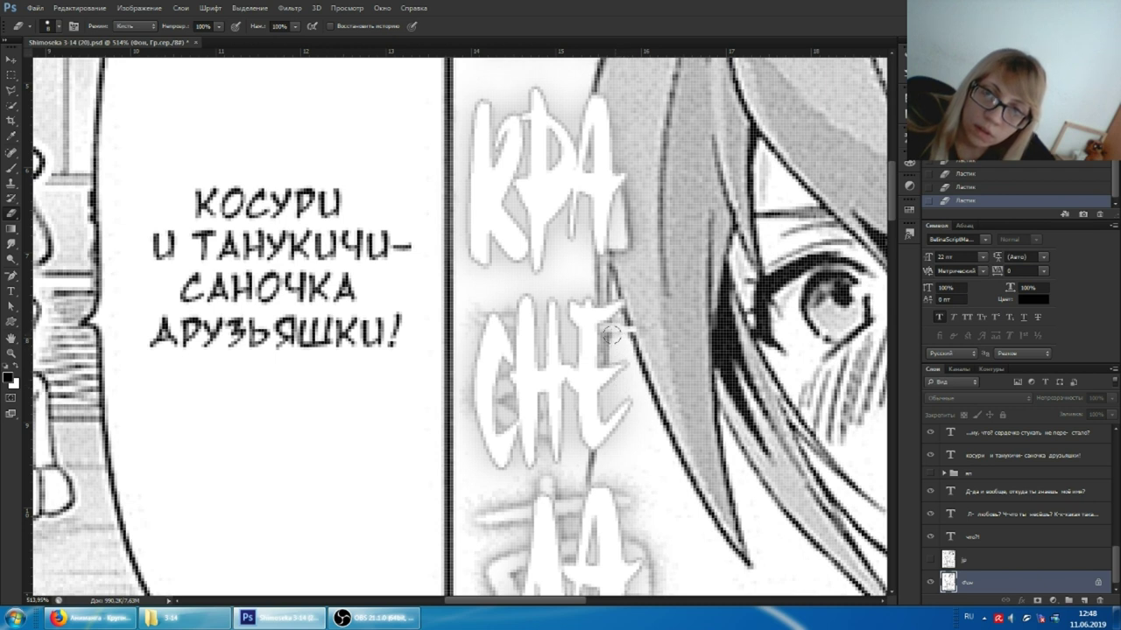
{"action": "left_click_drag", "start_coordinate": [547, 436], "coordinate": [544, 452]}
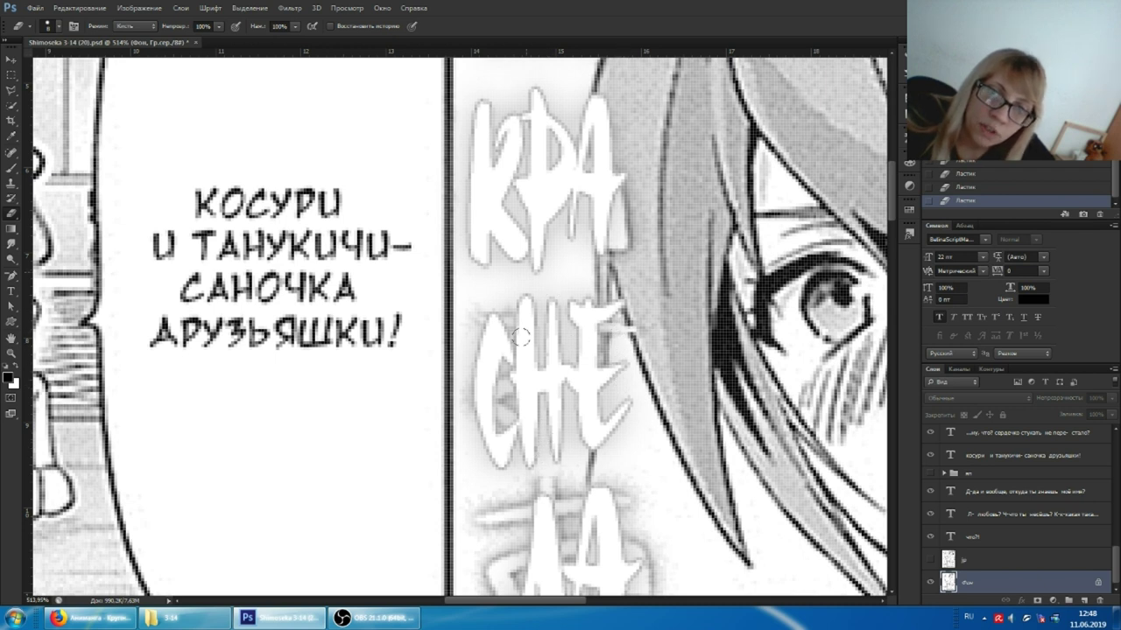
{"action": "left_click_drag", "start_coordinate": [509, 410], "coordinate": [507, 308]}
{"action": "left_click_drag", "start_coordinate": [504, 352], "coordinate": [488, 444]}
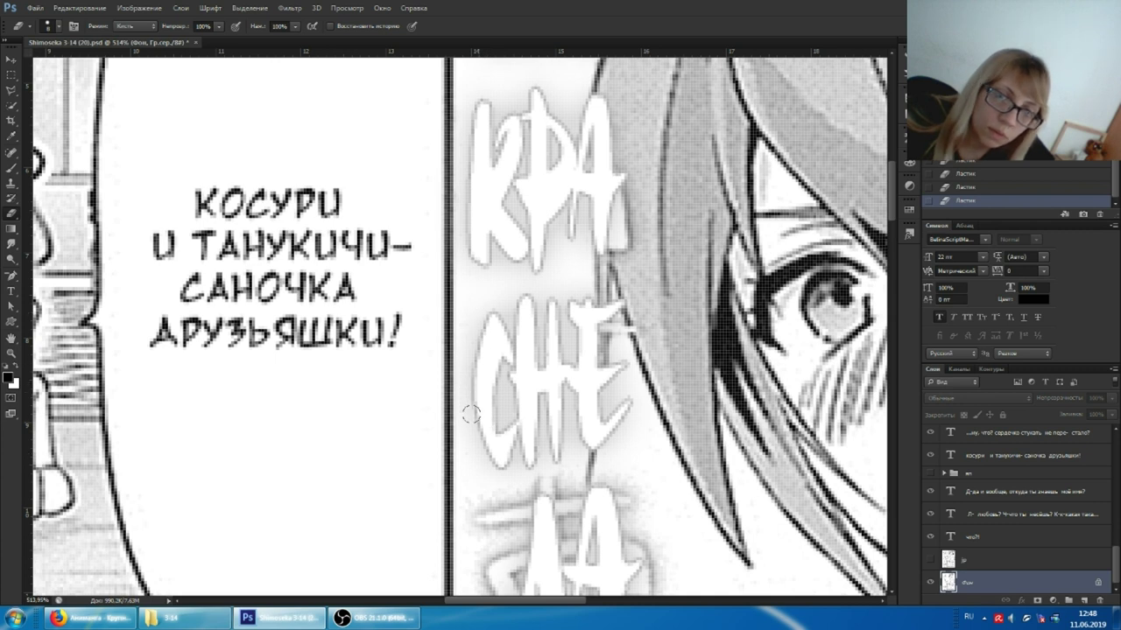
Adjust the eraser's brush size settings and switch to the Brush tool
{"action": "left_click", "coordinate": [50, 26]}
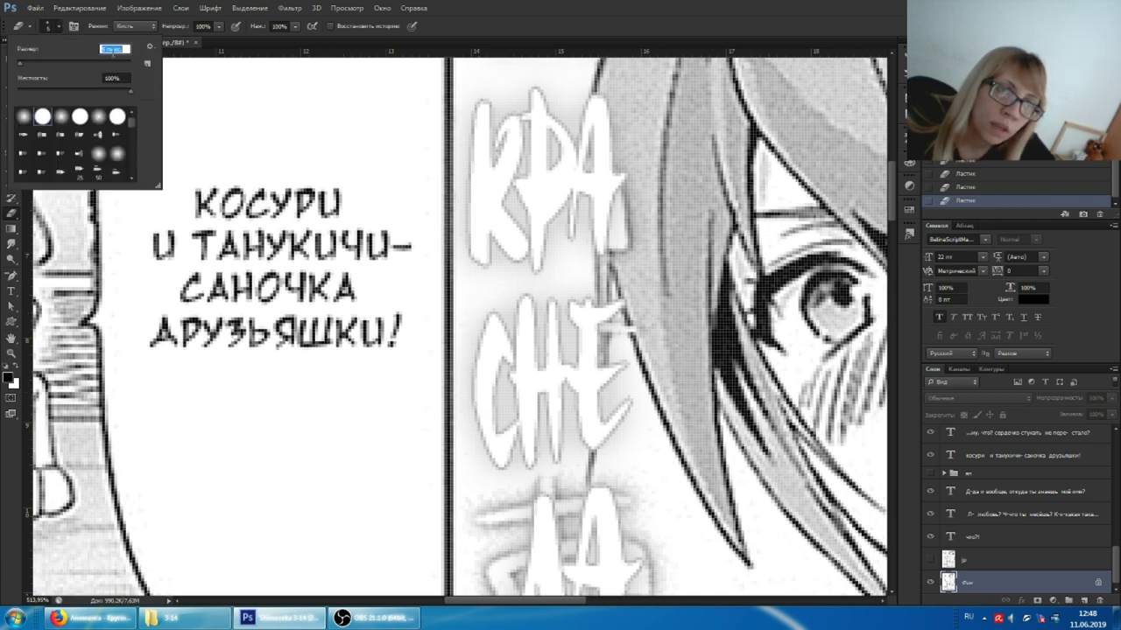
{"action": "key", "text": "Return"}
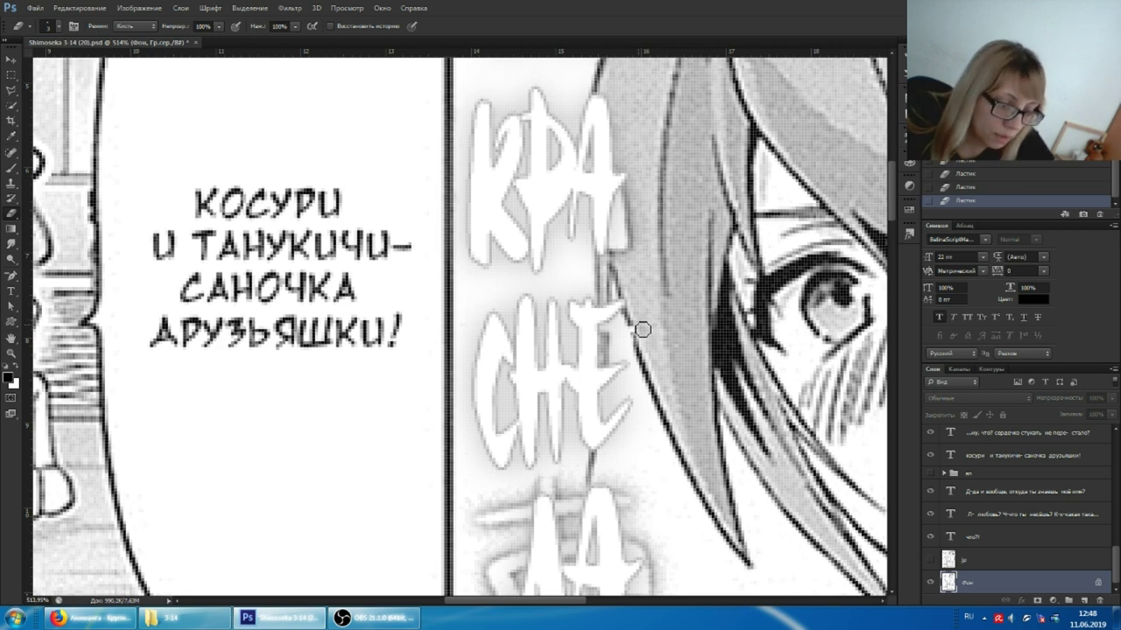
{"action": "key", "text": "b"}
{"action": "scroll", "coordinate": [642, 329], "scroll_direction": "up", "scroll_amount": 1}
{"action": "scroll", "coordinate": [630, 327], "scroll_direction": "up", "scroll_amount": 1}
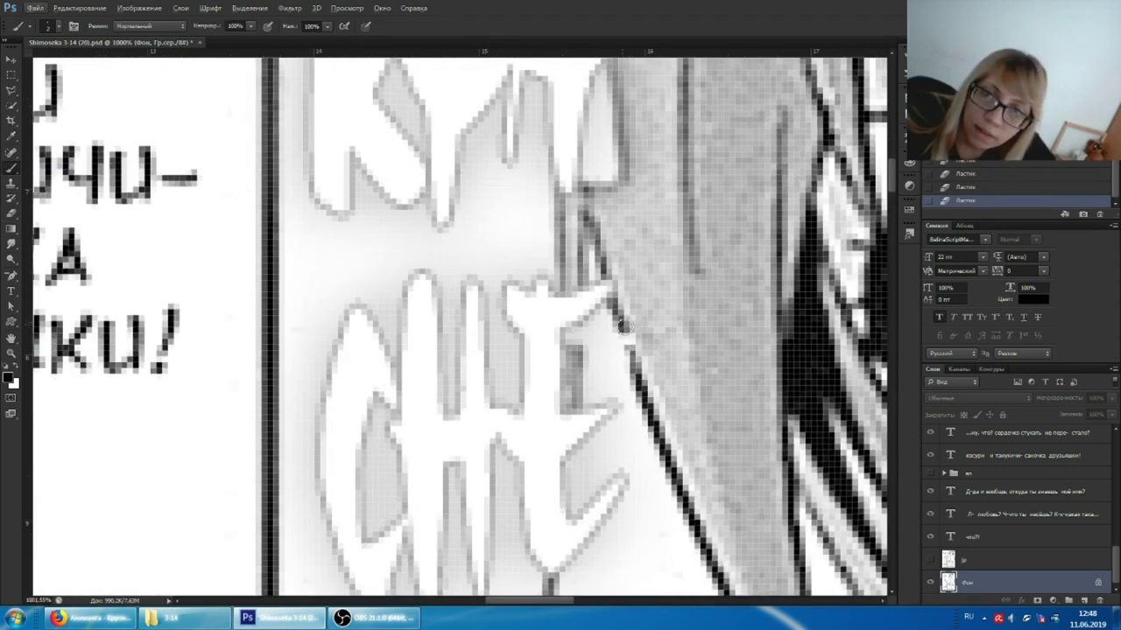
Redraw the dark hair line beside СНЕ and paint sampled grey beside its Е
{"action": "left_click_drag", "start_coordinate": [622, 325], "coordinate": [650, 401]}
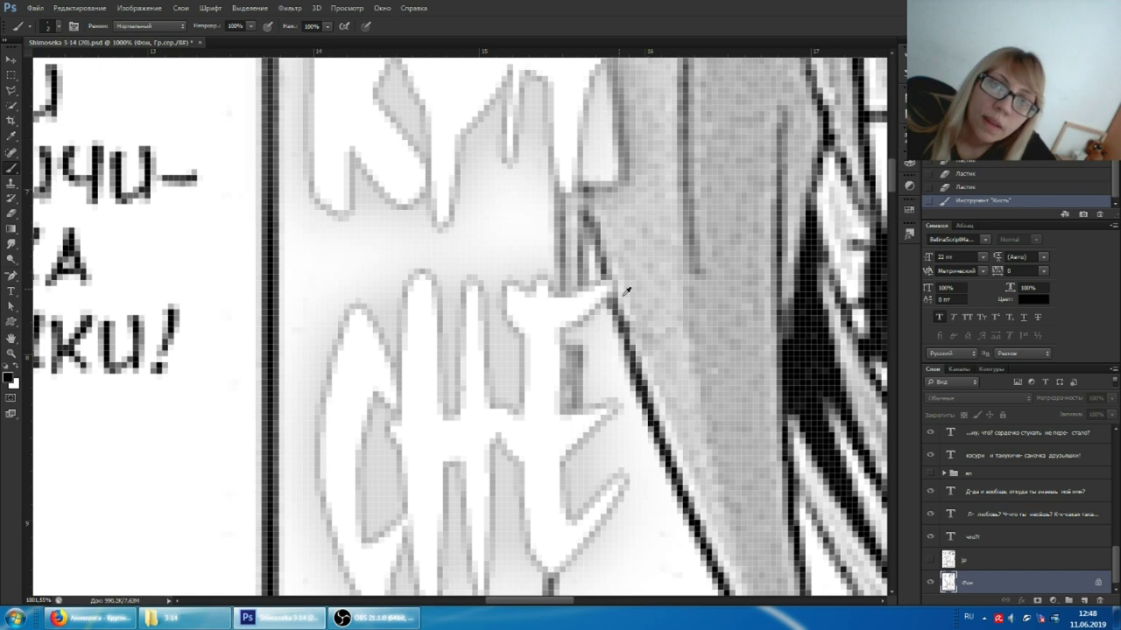
{"action": "left_click", "coordinate": [580, 321], "text": "alt"}
{"action": "mouse_move", "coordinate": [585, 331]}
{"action": "left_mouse_down"}
{"action": "mouse_move", "coordinate": [574, 320]}
{"action": "mouse_move", "coordinate": [595, 322]}
{"action": "left_mouse_up"}
{"action": "left_click", "coordinate": [600, 346], "text": "alt"}
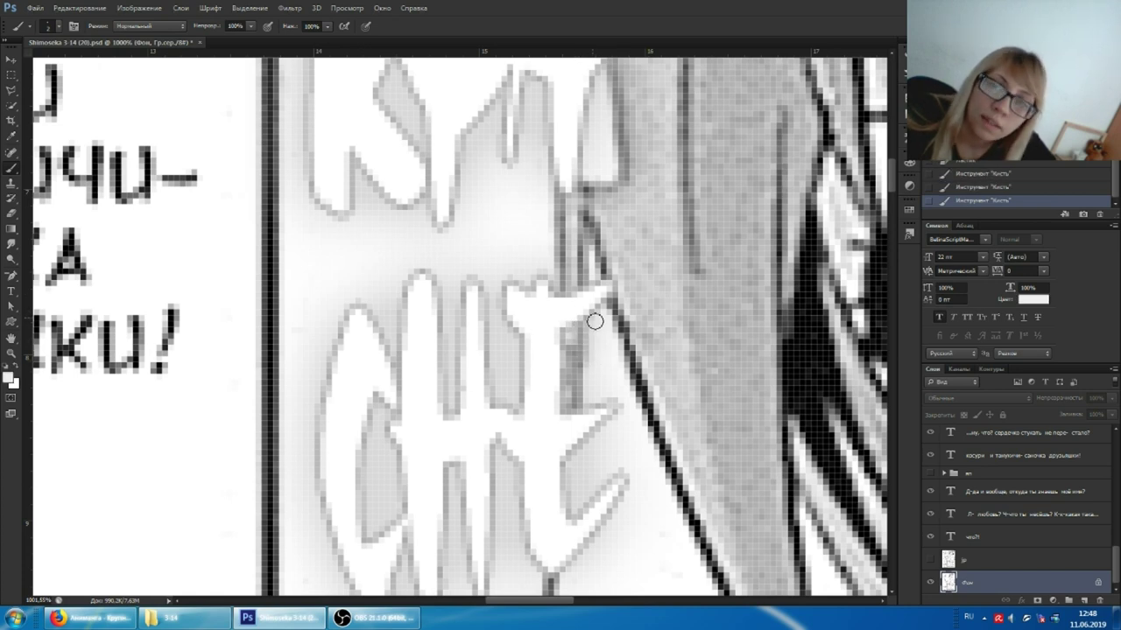
{"action": "scroll", "coordinate": [594, 322], "scroll_direction": "down", "scroll_amount": 5}
{"action": "scroll", "coordinate": [586, 368], "scroll_direction": "up", "scroll_amount": 2}
{"action": "scroll", "coordinate": [584, 382], "scroll_direction": "up", "scroll_amount": 3}
{"action": "left_click", "coordinate": [581, 425], "text": "alt"}
{"action": "scroll", "coordinate": [589, 298], "scroll_direction": "down", "scroll_amount": 2}
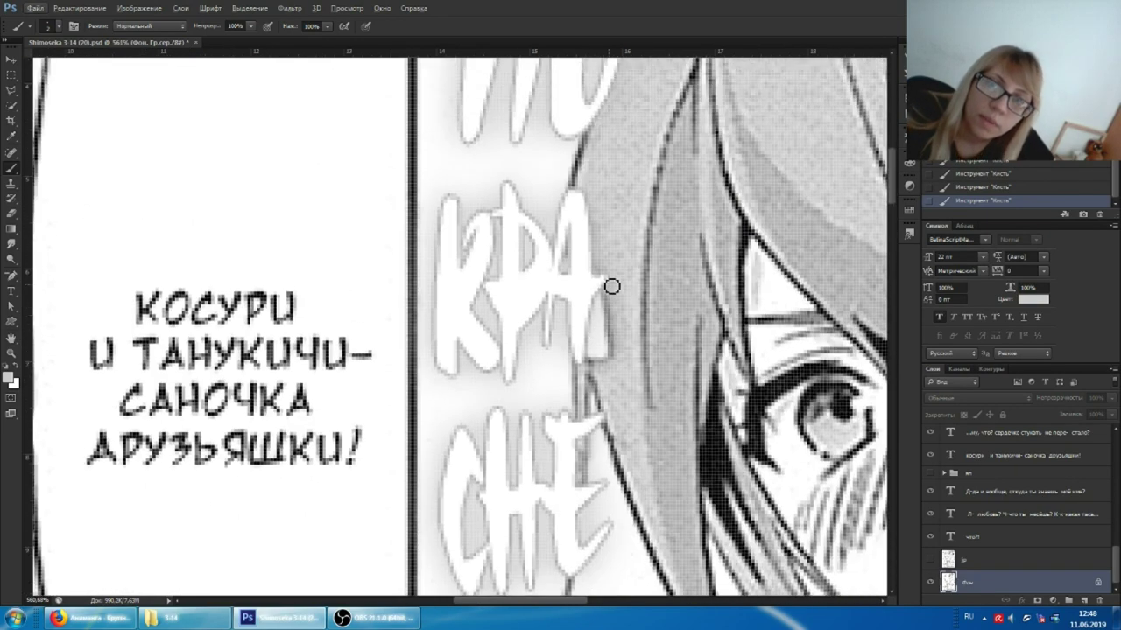
Clone hair texture and shading over the gaps right of КРА
{"action": "key", "text": "s"}
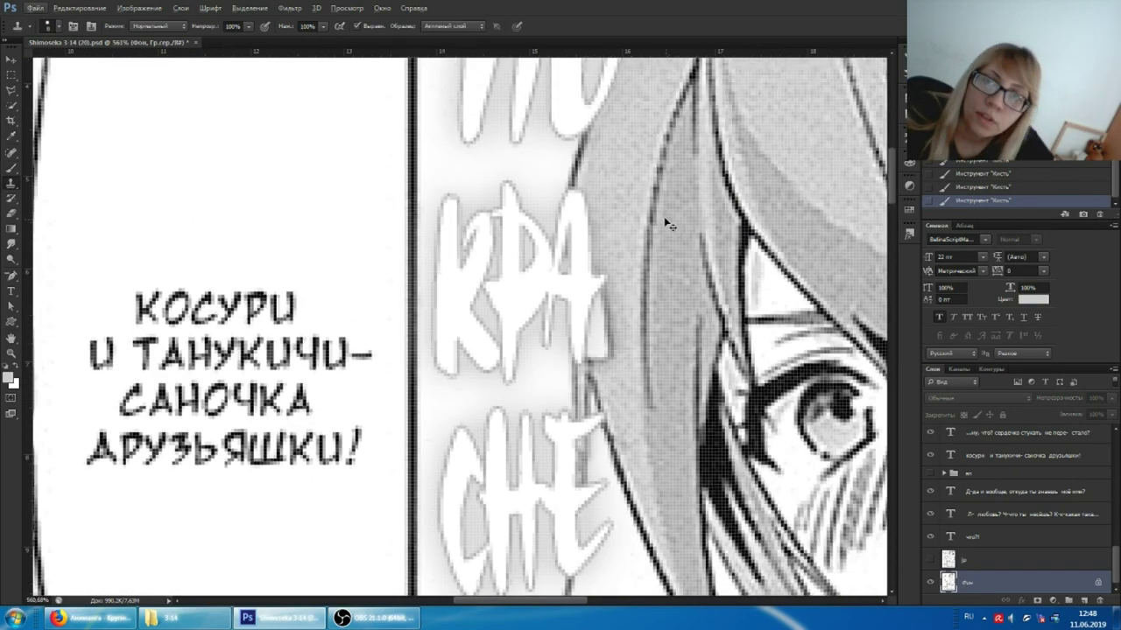
{"action": "scroll", "coordinate": [668, 225], "scroll_direction": "right", "scroll_amount": 1}
{"action": "scroll", "coordinate": [604, 233], "scroll_direction": "up", "scroll_amount": 1}
{"action": "scroll", "coordinate": [539, 263], "scroll_direction": "up", "scroll_amount": 1}
{"action": "left_click_drag", "start_coordinate": [543, 302], "coordinate": [547, 402]}
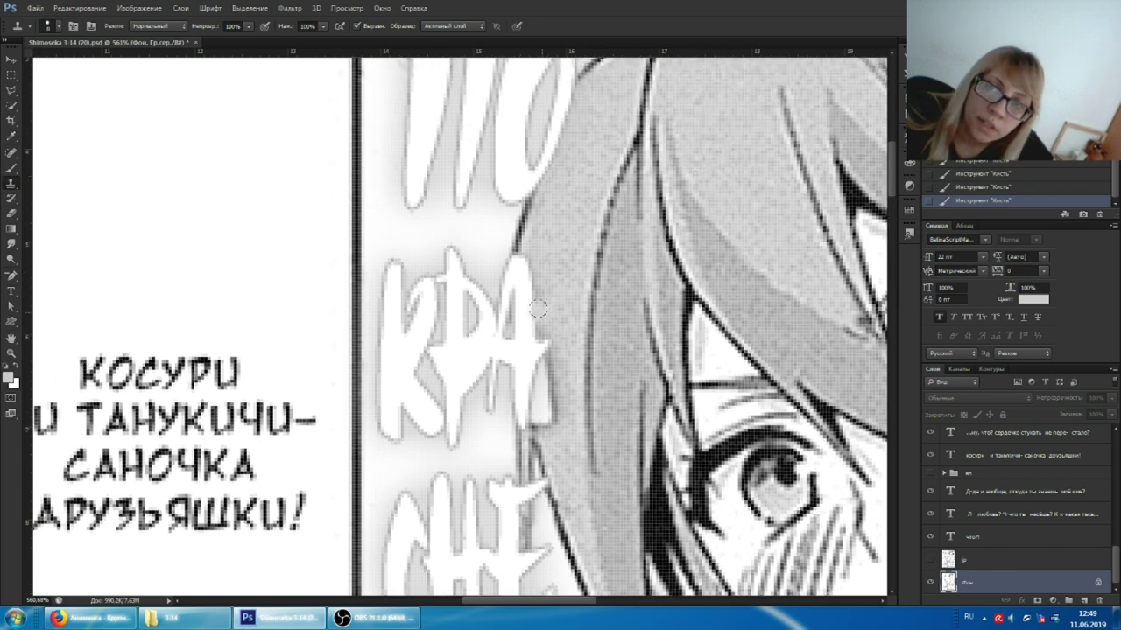
{"action": "mouse_move", "coordinate": [558, 322]}
{"action": "left_mouse_down"}
{"action": "mouse_move", "coordinate": [560, 433]}
{"action": "mouse_move", "coordinate": [538, 399]}
{"action": "left_mouse_up"}
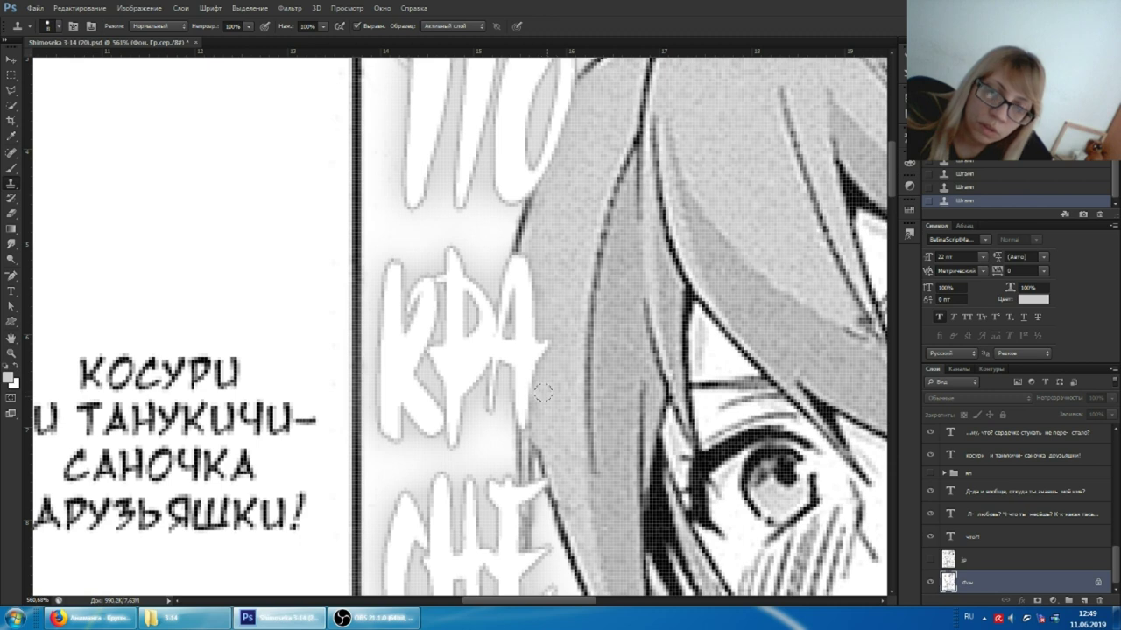
{"action": "left_click_drag", "start_coordinate": [537, 442], "coordinate": [543, 403]}
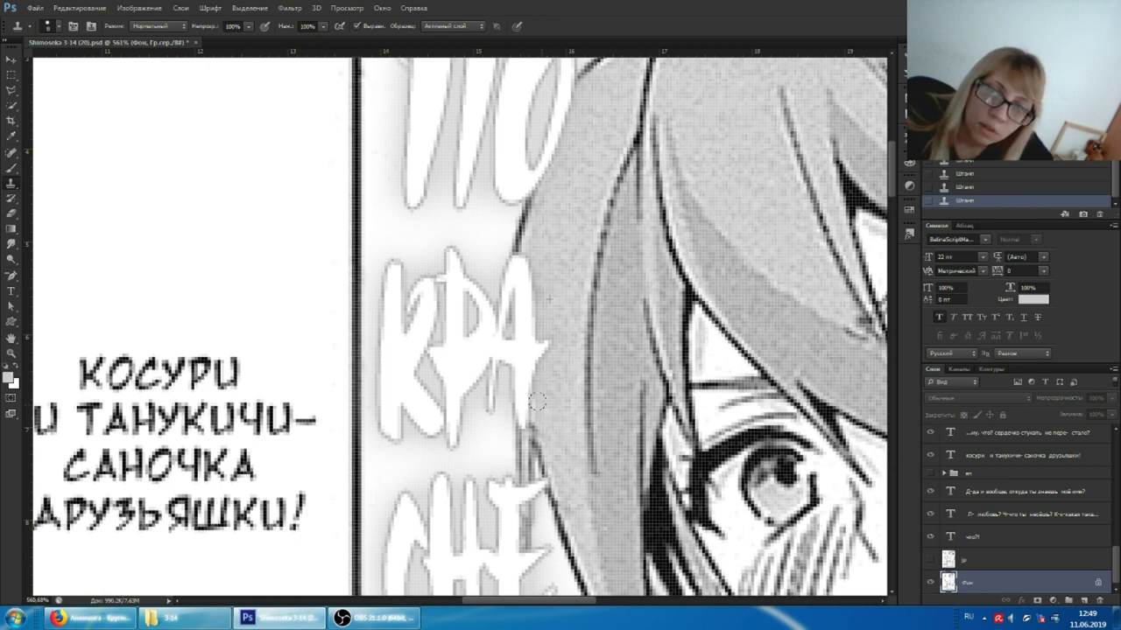
{"action": "scroll", "coordinate": [543, 398], "scroll_direction": "down", "scroll_amount": 2, "text": "alt"}
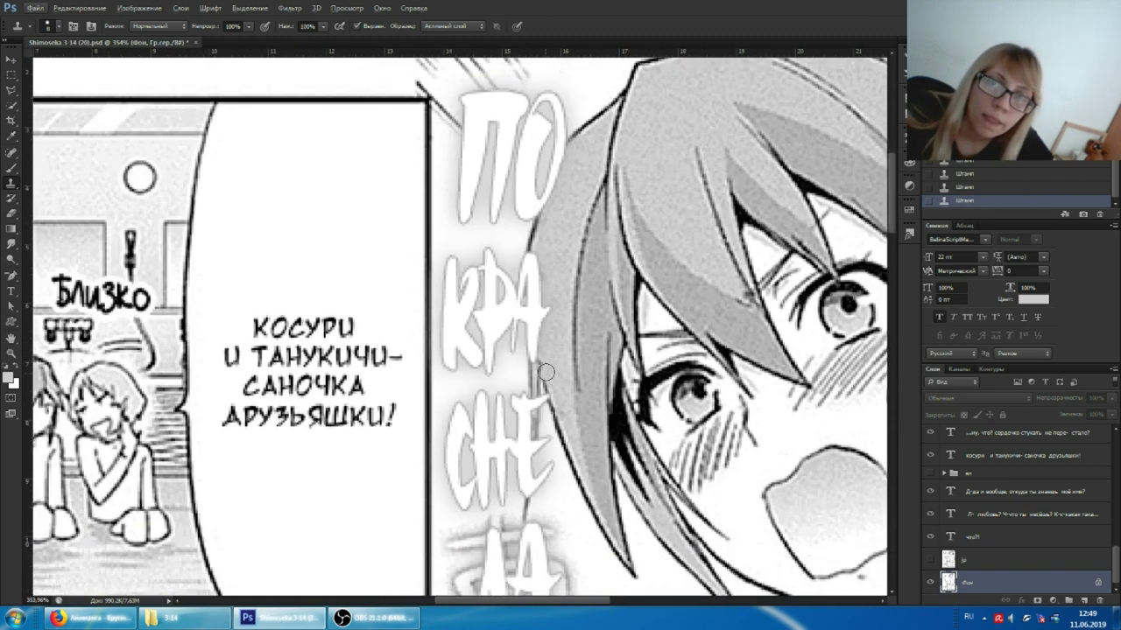
{"action": "scroll", "coordinate": [536, 377], "scroll_direction": "down", "scroll_amount": 2}
{"action": "scroll", "coordinate": [531, 359], "scroll_direction": "up", "scroll_amount": 2, "text": "alt"}
{"action": "scroll", "coordinate": [530, 359], "scroll_direction": "down", "scroll_amount": 1}
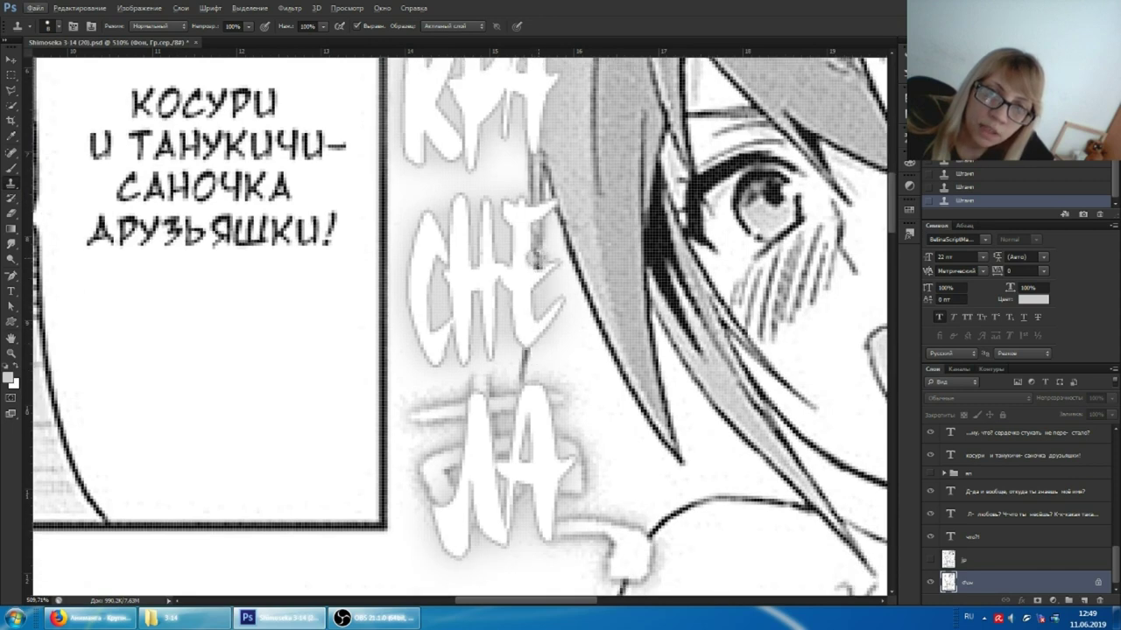
{"action": "scroll", "coordinate": [534, 258], "scroll_direction": "down", "scroll_amount": 1}
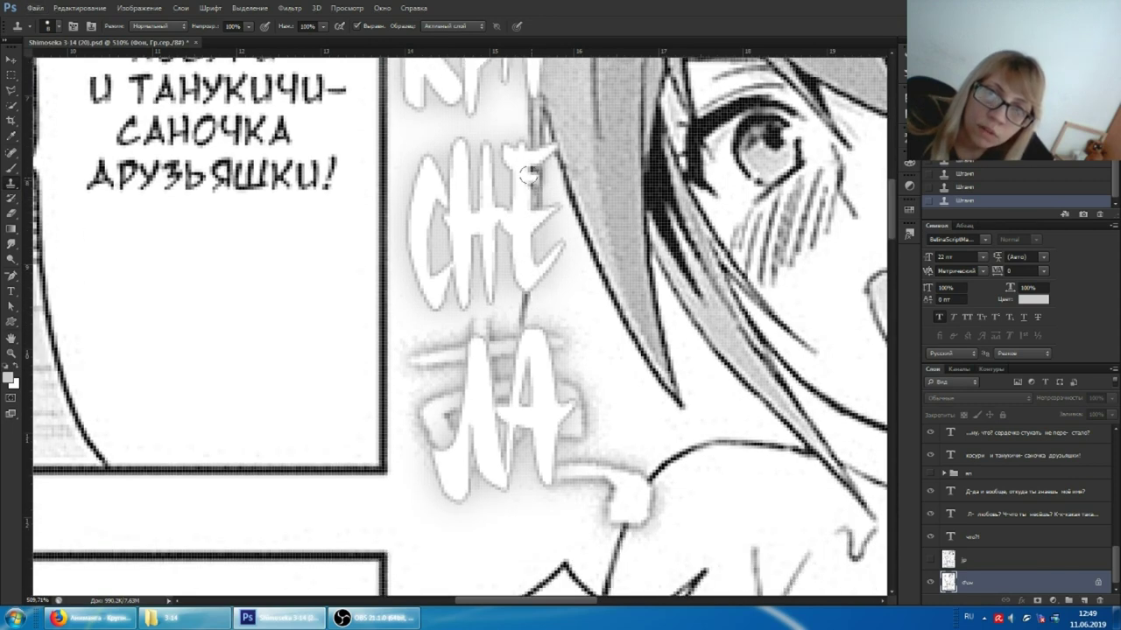
Switch back to the Brush tool and change its options bar settings
{"action": "left_click", "coordinate": [139, 8]}
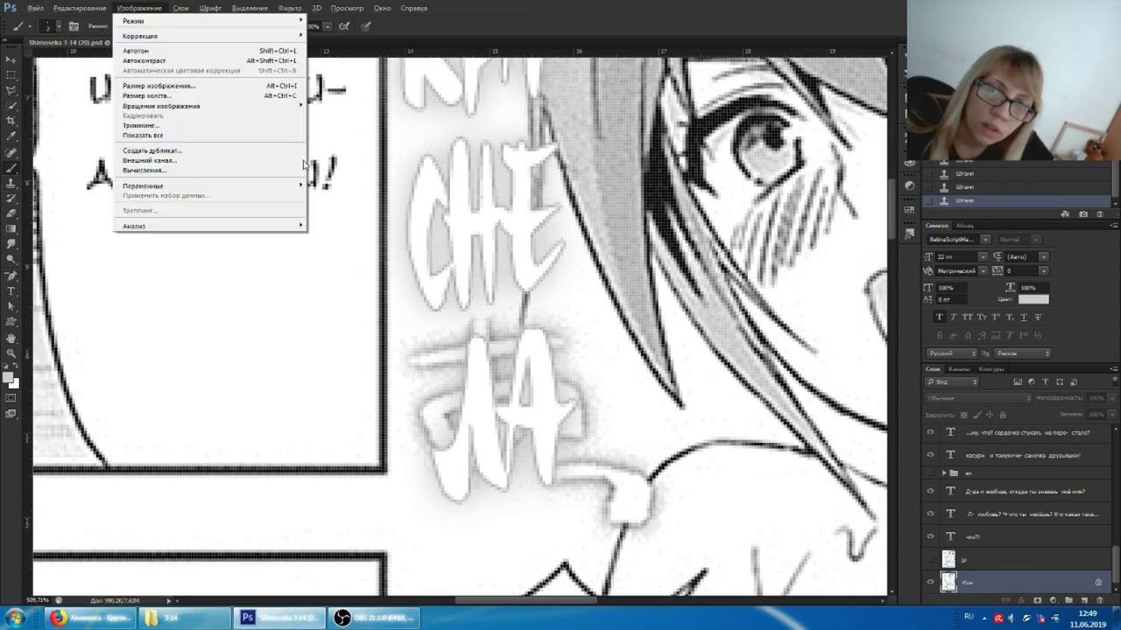
{"action": "left_click", "coordinate": [544, 9]}
{"action": "key", "text": "b"}
{"action": "key", "text": "s"}
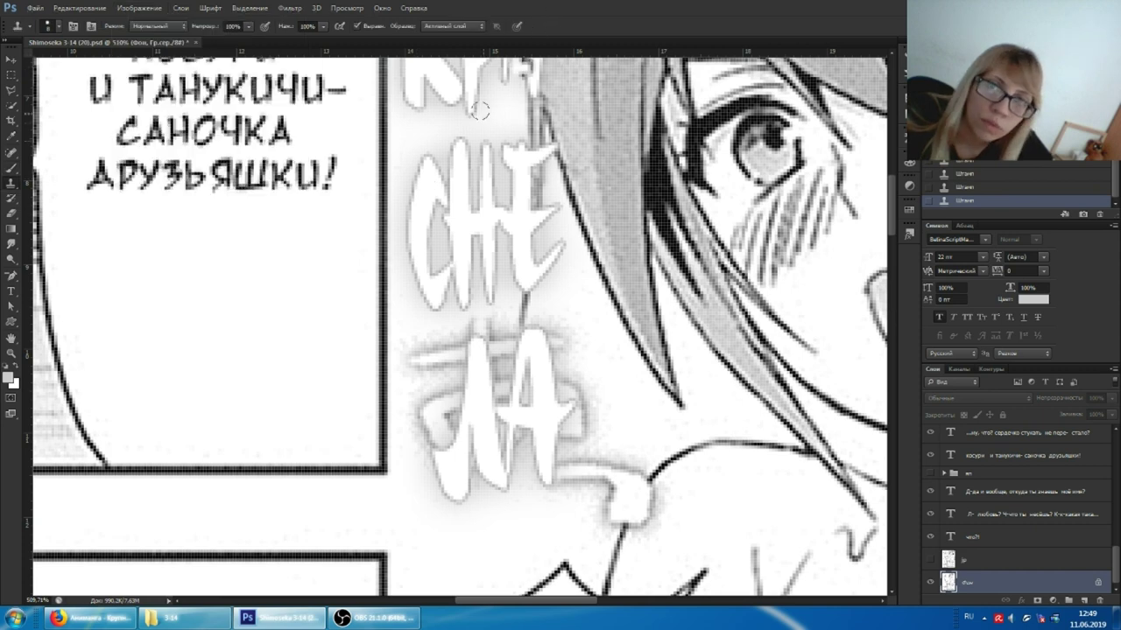
{"action": "scroll", "coordinate": [529, 61], "scroll_direction": "up", "scroll_amount": 2}
{"action": "key", "text": "alt+i"}
{"action": "key", "text": "b"}
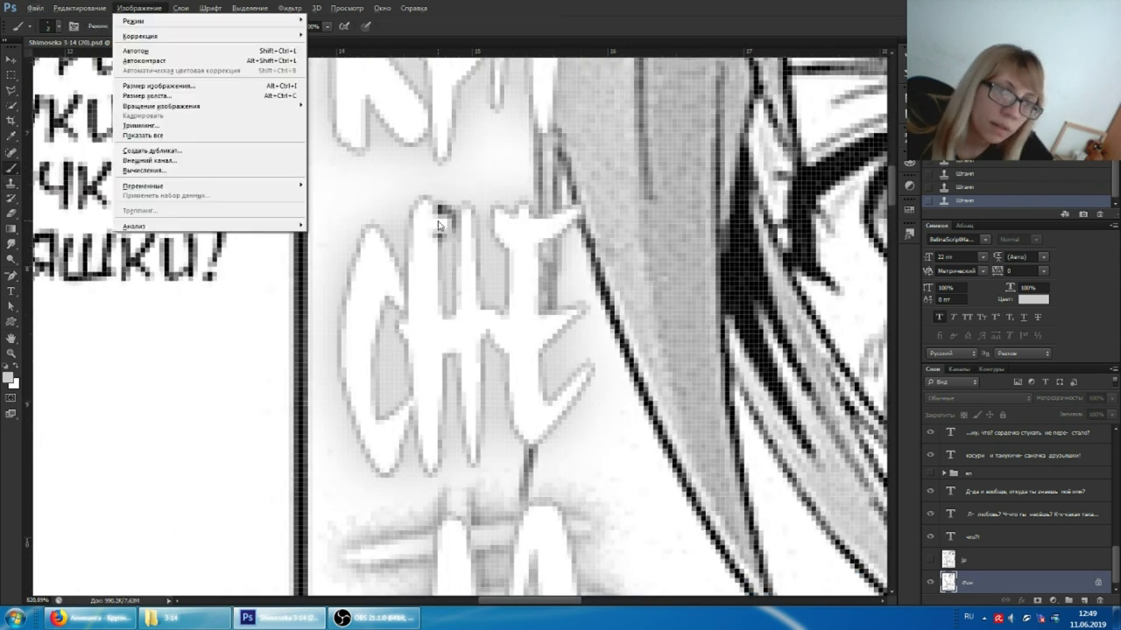
{"action": "left_click", "coordinate": [540, 28]}
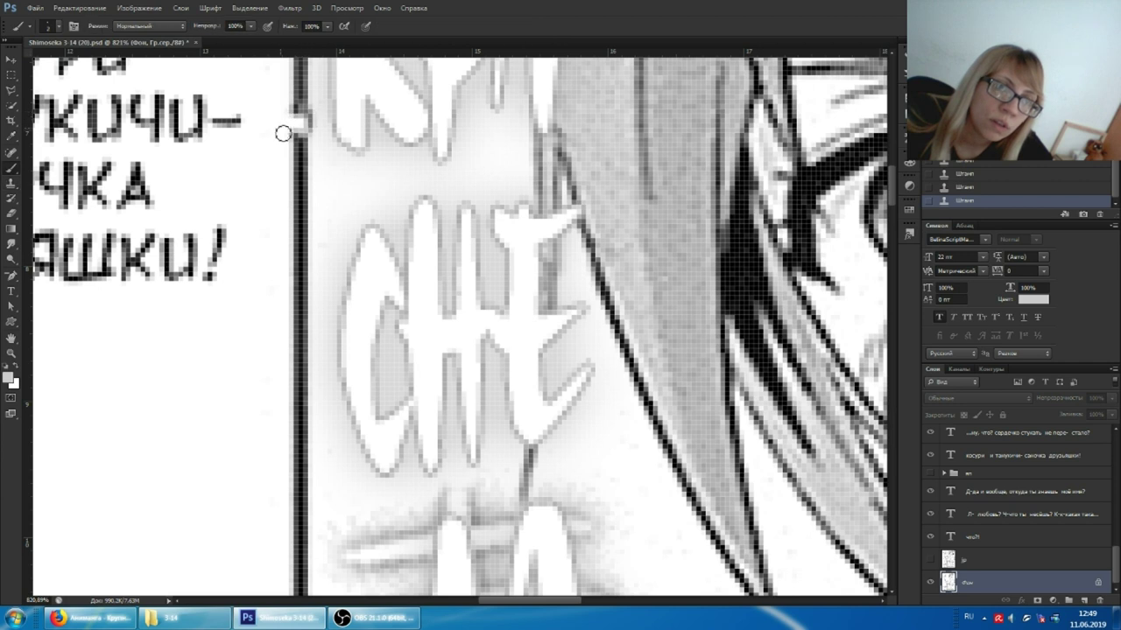
Paint sampled surrounding grey over the leftover mark near the panel border
{"action": "left_click_drag", "start_coordinate": [548, 277], "coordinate": [546, 302]}
{"action": "left_click", "coordinate": [548, 245], "text": "alt"}
{"action": "left_click_drag", "start_coordinate": [543, 262], "coordinate": [550, 283]}
{"action": "scroll", "coordinate": [548, 322], "scroll_direction": "down", "scroll_amount": 2}
{"action": "scroll", "coordinate": [534, 332], "scroll_direction": "down", "scroll_amount": 2}
{"action": "scroll", "coordinate": [505, 376], "scroll_direction": "down", "scroll_amount": 2}
{"action": "scroll", "coordinate": [500, 300], "scroll_direction": "down", "scroll_amount": 2}
{"action": "scroll", "coordinate": [560, 350], "scroll_direction": "up", "scroll_amount": 4}
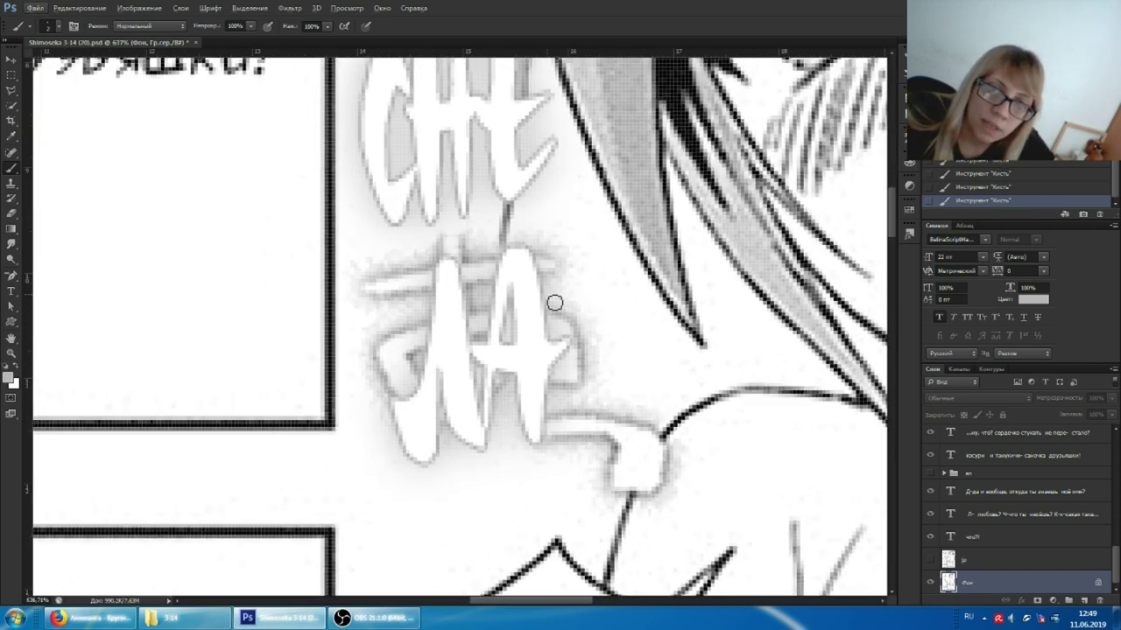
With a small eraser, whiten the grey shading left and right of ЛА and around the line end
{"action": "key", "text": "e"}
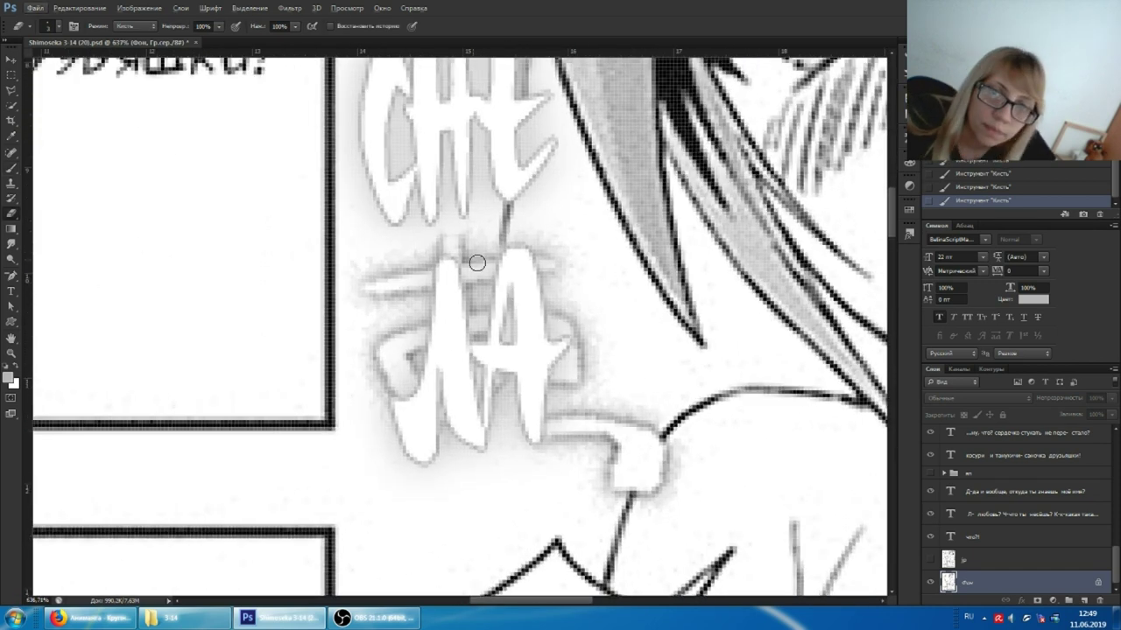
{"action": "left_click_drag", "start_coordinate": [448, 261], "coordinate": [441, 278]}
{"action": "left_click", "coordinate": [50, 24]}
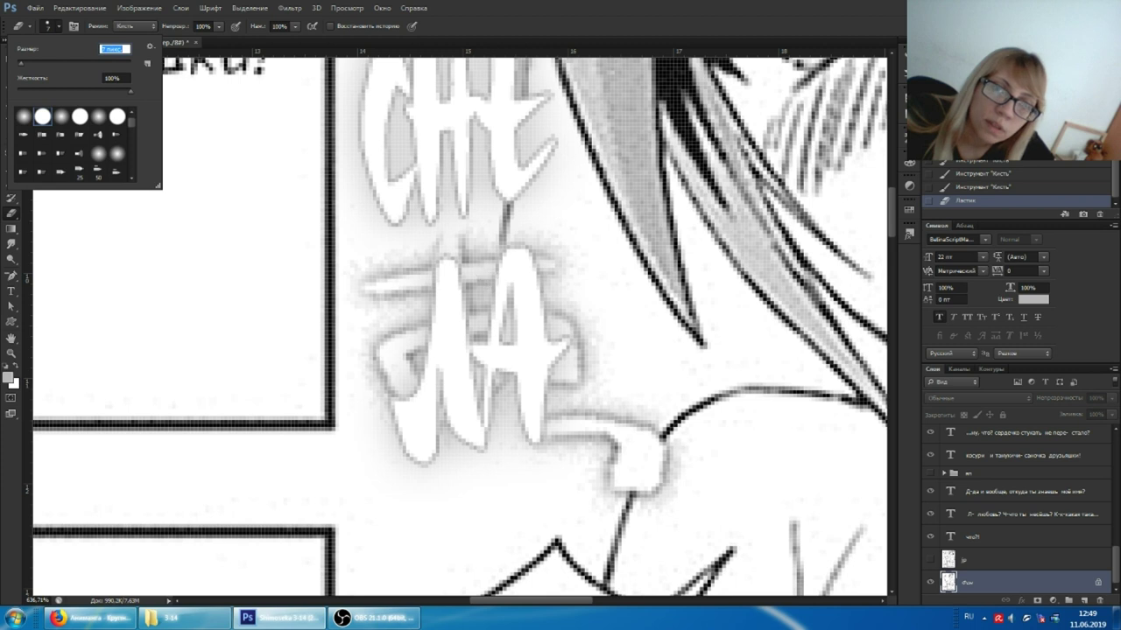
{"action": "left_click_drag", "start_coordinate": [464, 241], "coordinate": [495, 258]}
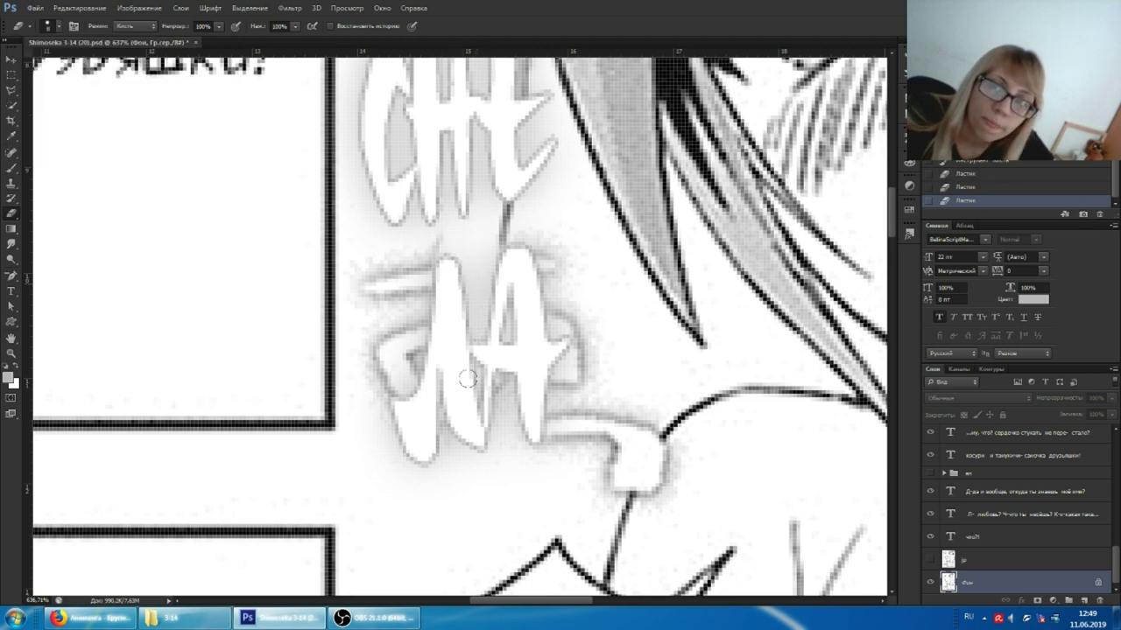
{"action": "mouse_move", "coordinate": [443, 429]}
{"action": "left_mouse_down"}
{"action": "mouse_move", "coordinate": [428, 243]}
{"action": "mouse_move", "coordinate": [420, 426]}
{"action": "mouse_move", "coordinate": [367, 278]}
{"action": "mouse_move", "coordinate": [369, 372]}
{"action": "left_mouse_up"}
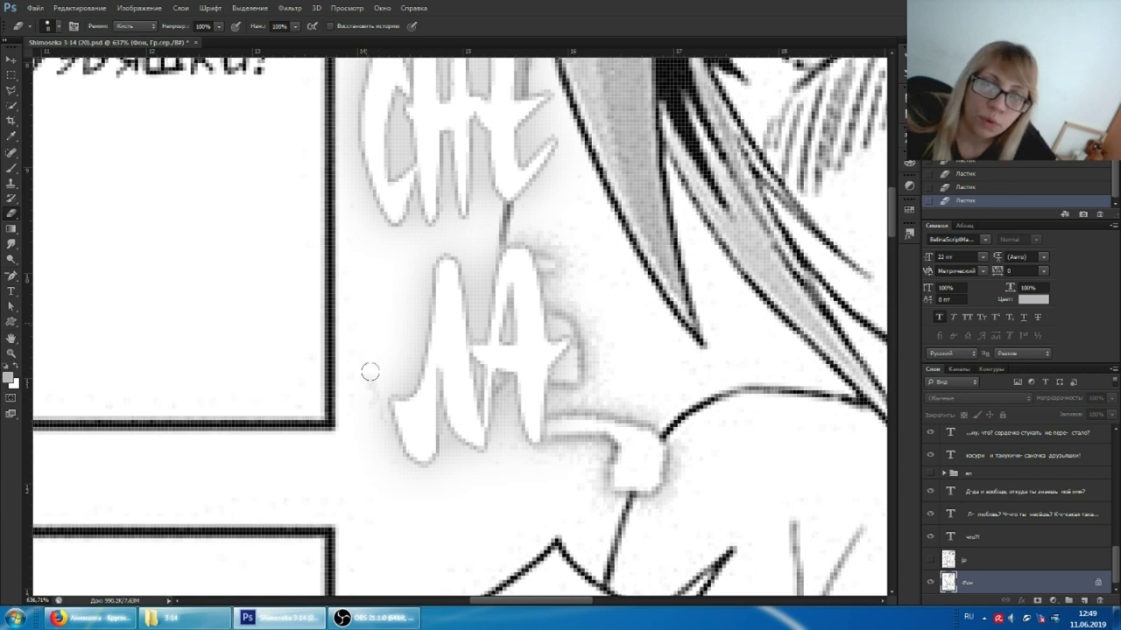
{"action": "left_click_drag", "start_coordinate": [535, 237], "coordinate": [549, 281]}
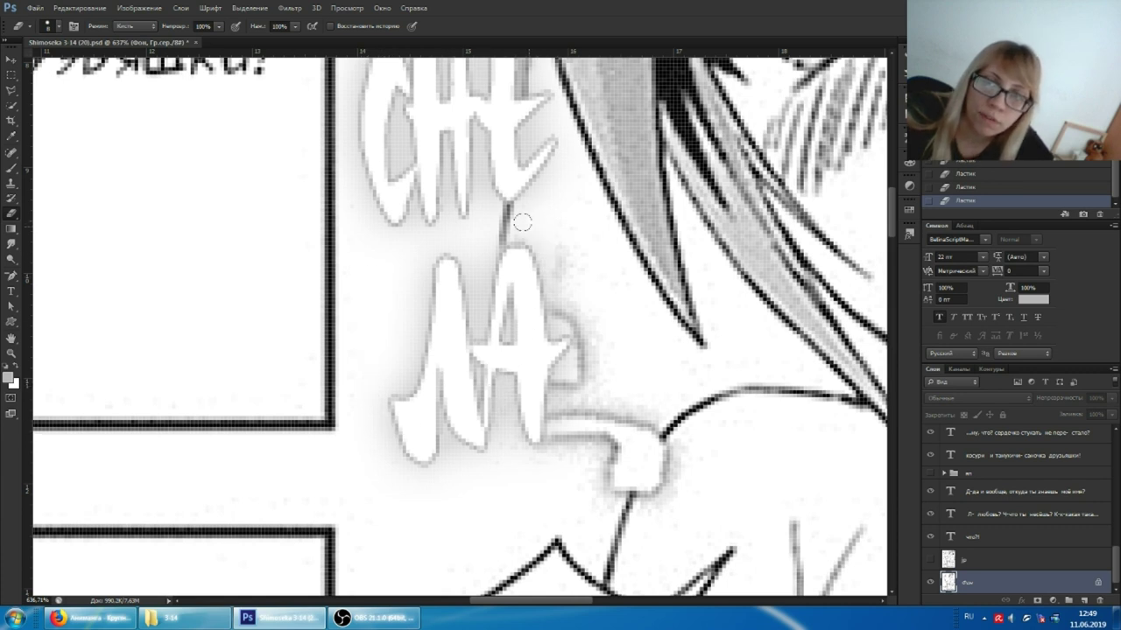
{"action": "mouse_move", "coordinate": [555, 237]}
{"action": "left_mouse_down"}
{"action": "mouse_move", "coordinate": [583, 326]}
{"action": "mouse_move", "coordinate": [553, 386]}
{"action": "mouse_move", "coordinate": [593, 342]}
{"action": "mouse_move", "coordinate": [595, 389]}
{"action": "mouse_move", "coordinate": [575, 445]}
{"action": "mouse_move", "coordinate": [653, 395]}
{"action": "mouse_move", "coordinate": [619, 454]}
{"action": "left_mouse_up"}
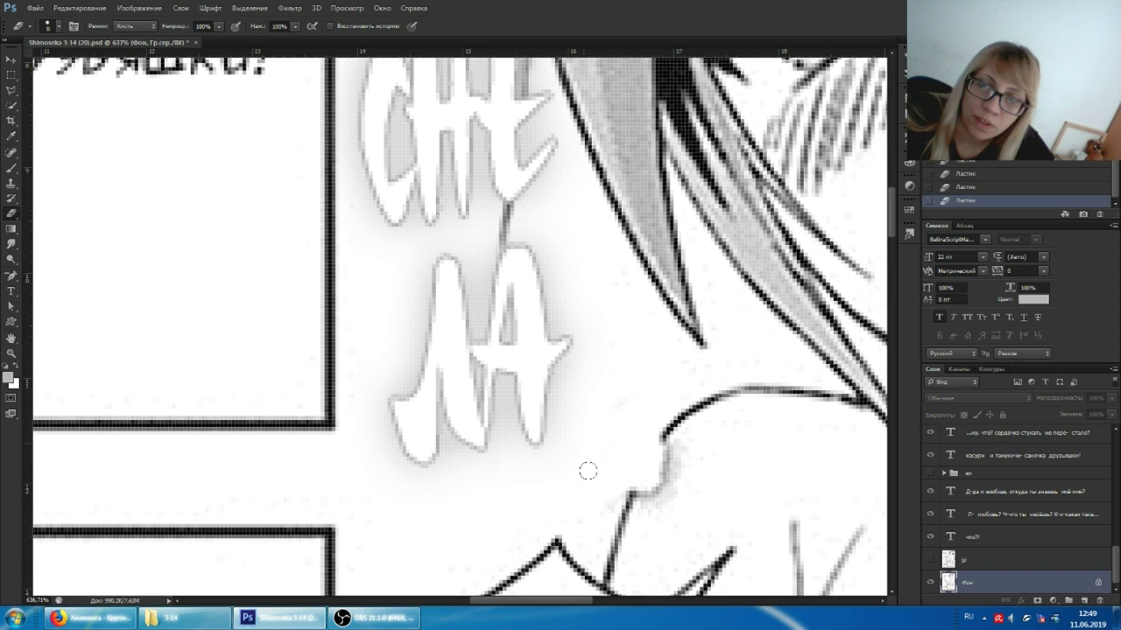
{"action": "mouse_move", "coordinate": [646, 495]}
{"action": "left_mouse_down"}
{"action": "mouse_move", "coordinate": [663, 445]}
{"action": "mouse_move", "coordinate": [657, 500]}
{"action": "left_mouse_up"}
{"action": "scroll", "coordinate": [680, 461], "scroll_direction": "right", "scroll_amount": 2}
{"action": "scroll", "coordinate": [680, 461], "scroll_direction": "right", "scroll_amount": 3}
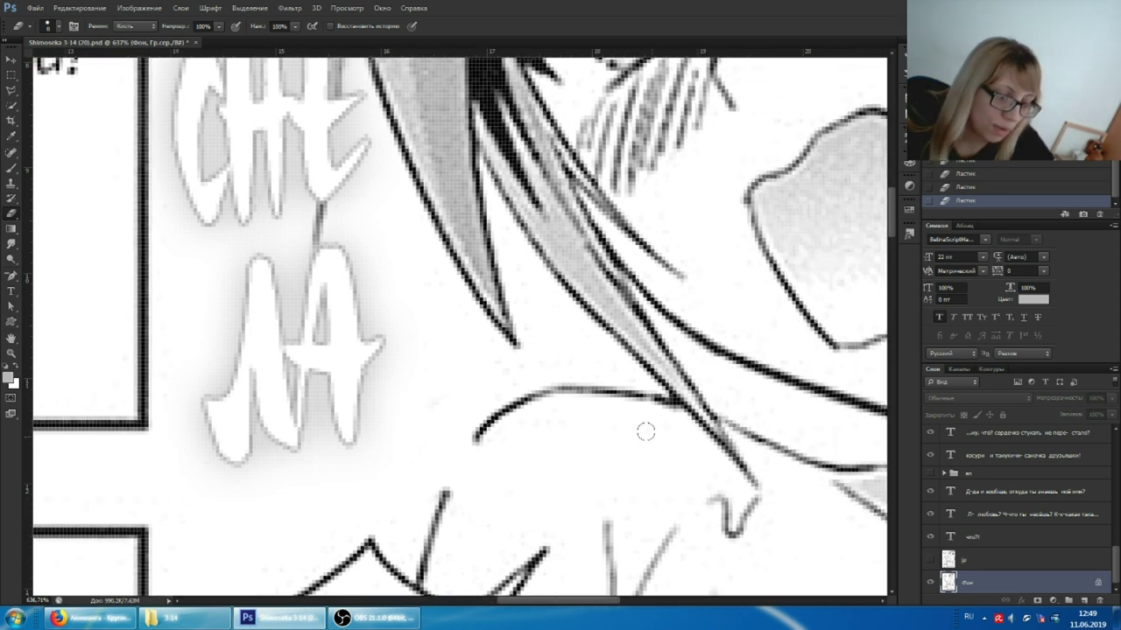
Try extending the broken arc below ЛА, then step back in History to remove it
{"action": "key", "text": "b"}
{"action": "scroll", "coordinate": [511, 444], "scroll_direction": "up", "scroll_amount": 3}
{"action": "scroll", "coordinate": [461, 453], "scroll_direction": "up", "scroll_amount": 2}
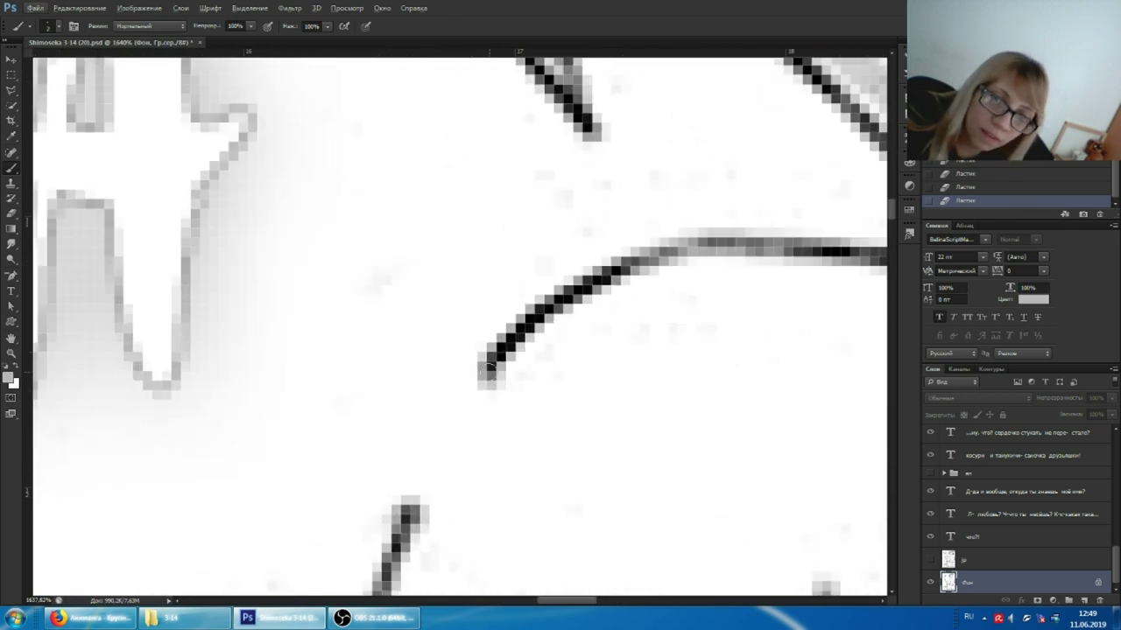
{"action": "left_click_drag", "start_coordinate": [491, 365], "coordinate": [463, 408]}
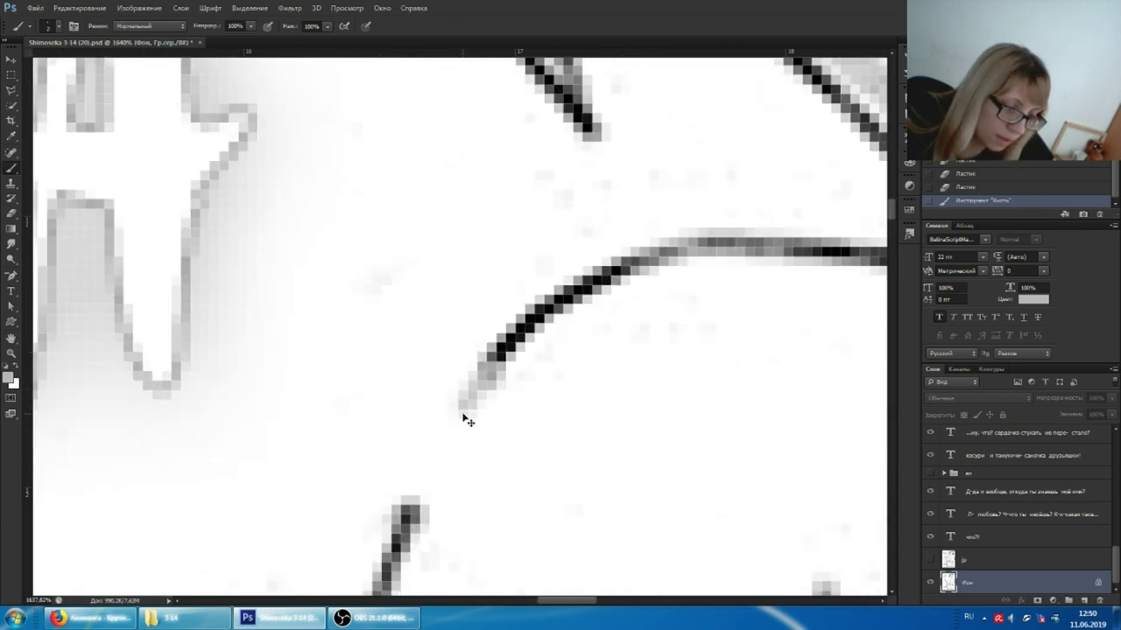
{"action": "key", "text": "ctrl+z"}
{"action": "mouse_move", "coordinate": [526, 320]}
{"action": "left_mouse_down"}
{"action": "mouse_move", "coordinate": [409, 513]}
{"action": "mouse_move", "coordinate": [490, 376]}
{"action": "left_mouse_up"}
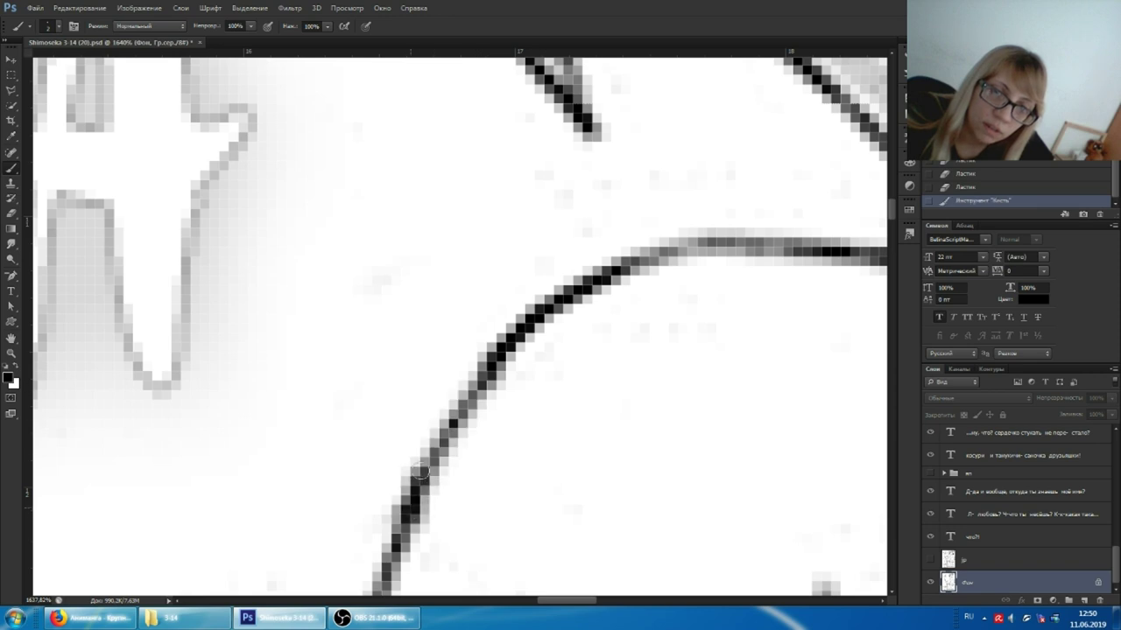
{"action": "scroll", "coordinate": [487, 489], "scroll_direction": "down", "scroll_amount": 3}
{"action": "scroll", "coordinate": [487, 489], "scroll_direction": "down", "scroll_amount": 2}
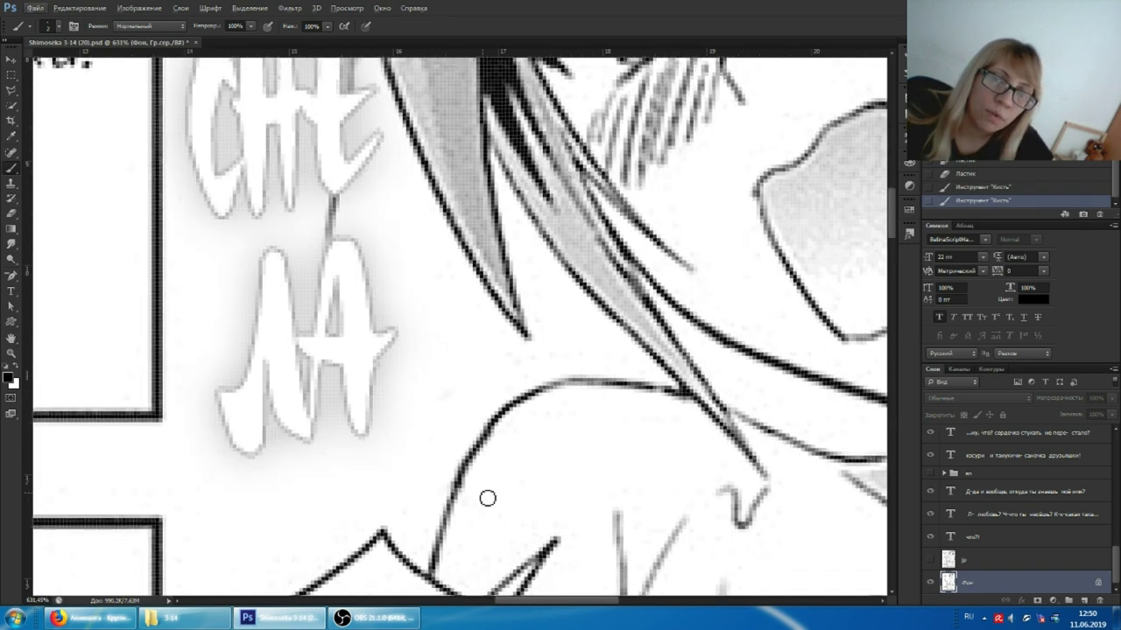
{"action": "scroll", "coordinate": [478, 513], "scroll_direction": "up", "scroll_amount": 1}
{"action": "scroll", "coordinate": [474, 519], "scroll_direction": "up", "scroll_amount": 2}
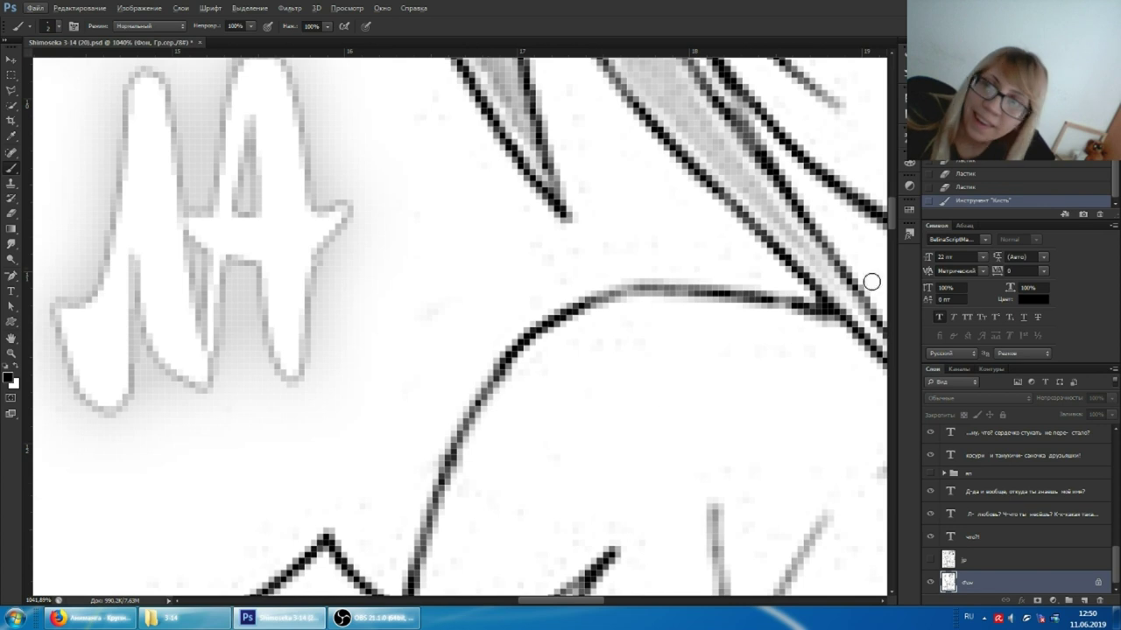
{"action": "left_click", "coordinate": [967, 187]}
{"action": "scroll", "coordinate": [560, 401], "scroll_direction": "up", "scroll_amount": 1}
{"action": "scroll", "coordinate": [525, 377], "scroll_direction": "up", "scroll_amount": 1}
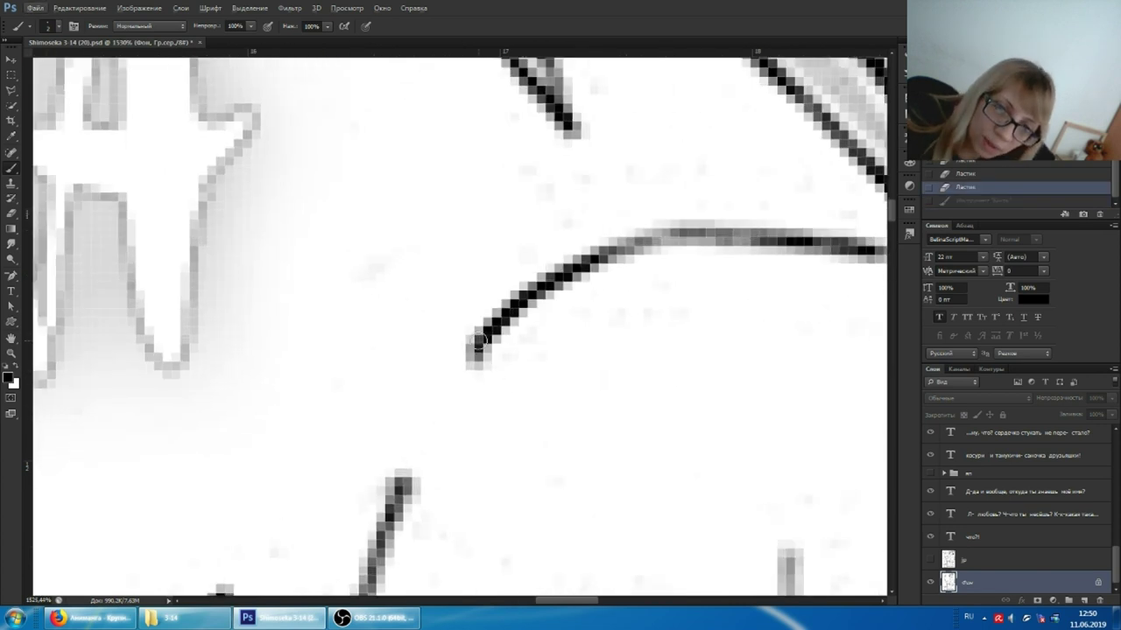
Draw a black line joining the arc to the lower line and darken its upper section
{"action": "left_click_drag", "start_coordinate": [466, 361], "coordinate": [393, 488]}
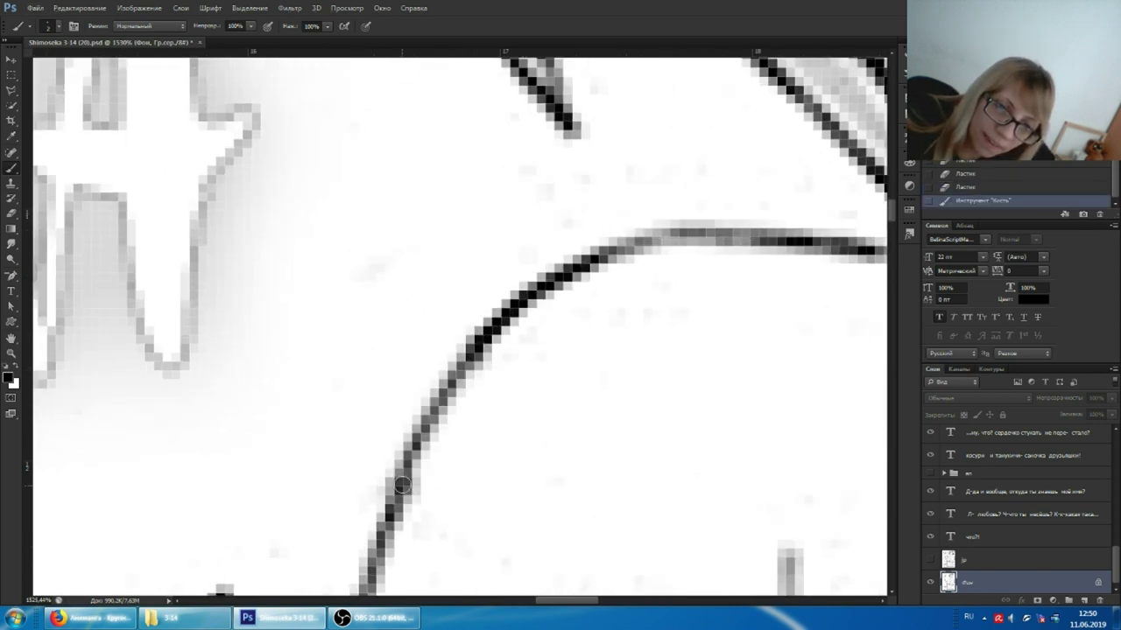
{"action": "left_click_drag", "start_coordinate": [415, 453], "coordinate": [477, 385]}
{"action": "scroll", "coordinate": [495, 401], "scroll_direction": "down", "scroll_amount": 7}
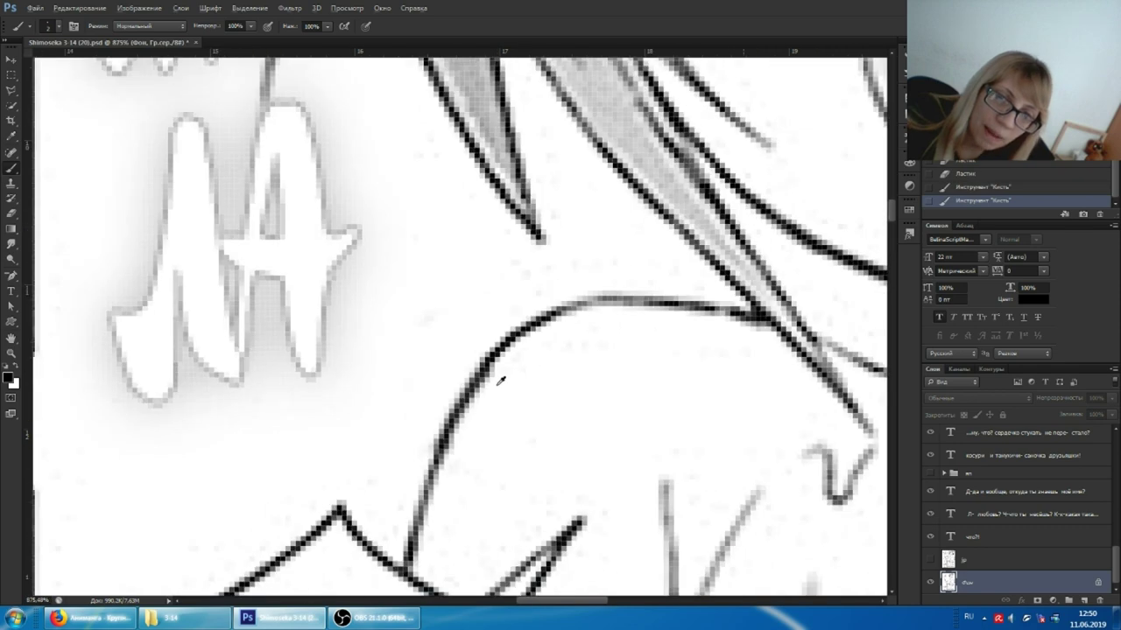
{"action": "scroll", "coordinate": [495, 400], "scroll_direction": "up", "scroll_amount": 3}
{"action": "scroll", "coordinate": [490, 395], "scroll_direction": "up", "scroll_amount": 3}
Touch up beside the arc with white paint and save the page
{"action": "key", "text": "x"}
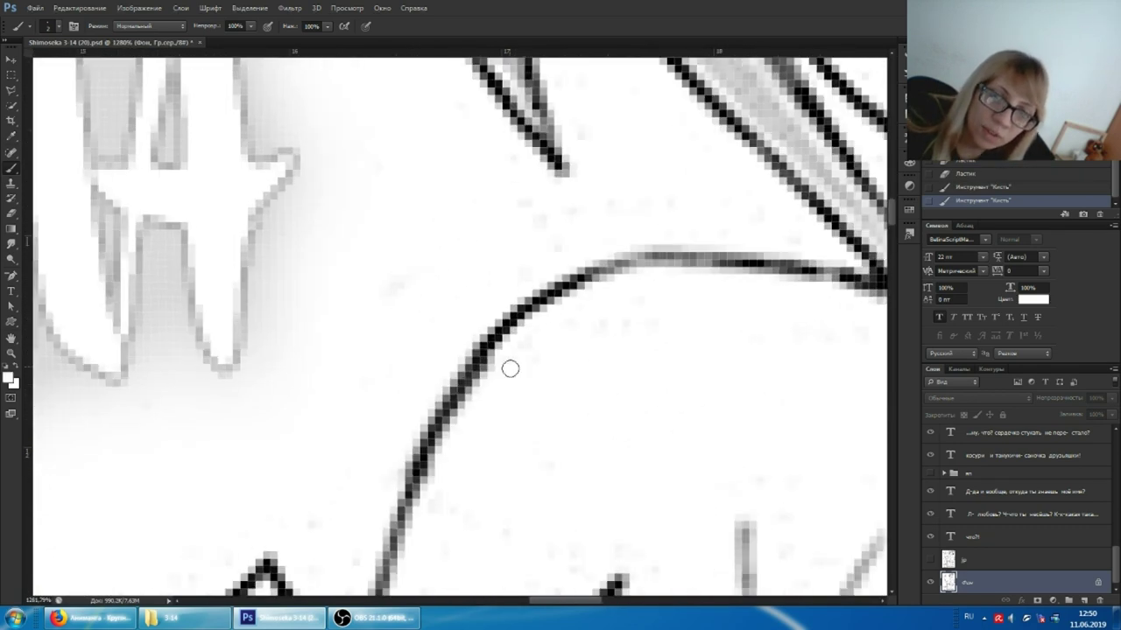
{"action": "left_click", "coordinate": [483, 388]}
{"action": "scroll", "coordinate": [483, 389], "scroll_direction": "down", "scroll_amount": 2}
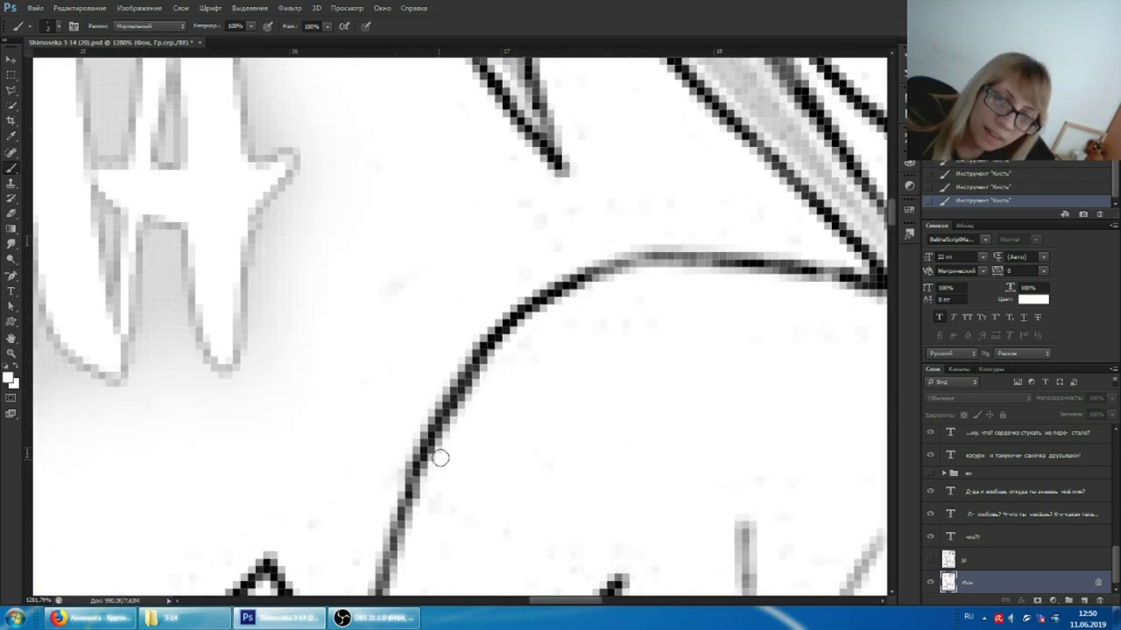
{"action": "scroll", "coordinate": [430, 475], "scroll_direction": "down", "scroll_amount": 1}
{"action": "scroll", "coordinate": [458, 435], "scroll_direction": "down", "scroll_amount": 2}
{"action": "scroll", "coordinate": [457, 434], "scroll_direction": "down", "scroll_amount": 1}
{"action": "scroll", "coordinate": [455, 432], "scroll_direction": "up", "scroll_amount": 3}
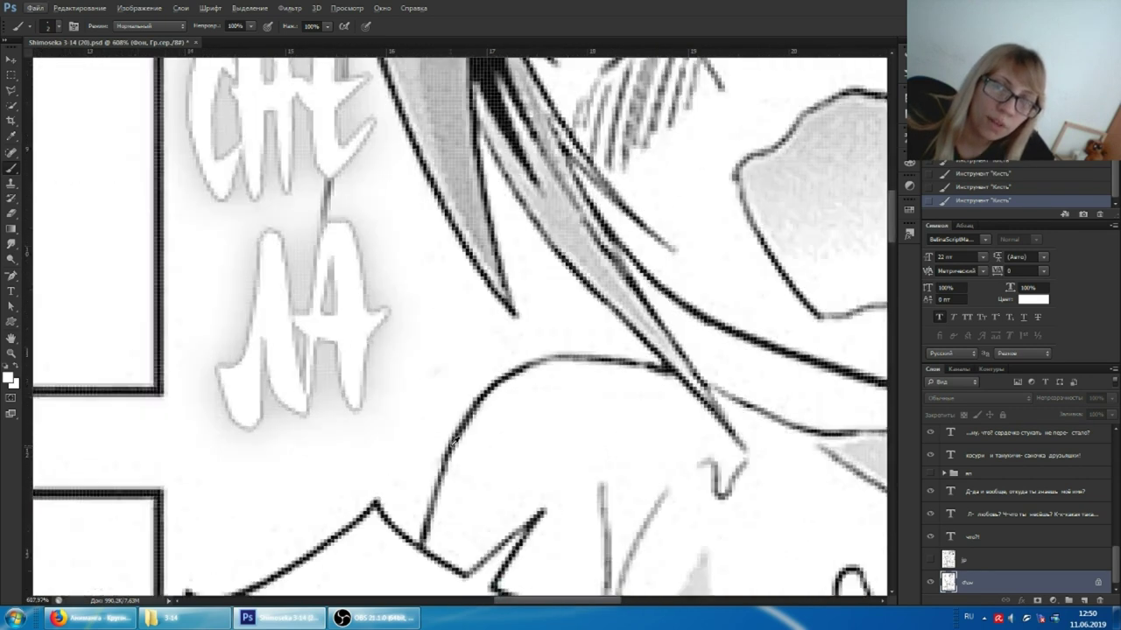
{"action": "scroll", "coordinate": [455, 432], "scroll_direction": "down", "scroll_amount": 1}
{"action": "scroll", "coordinate": [455, 431], "scroll_direction": "left", "scroll_amount": 3}
{"action": "scroll", "coordinate": [454, 431], "scroll_direction": "up", "scroll_amount": 1}
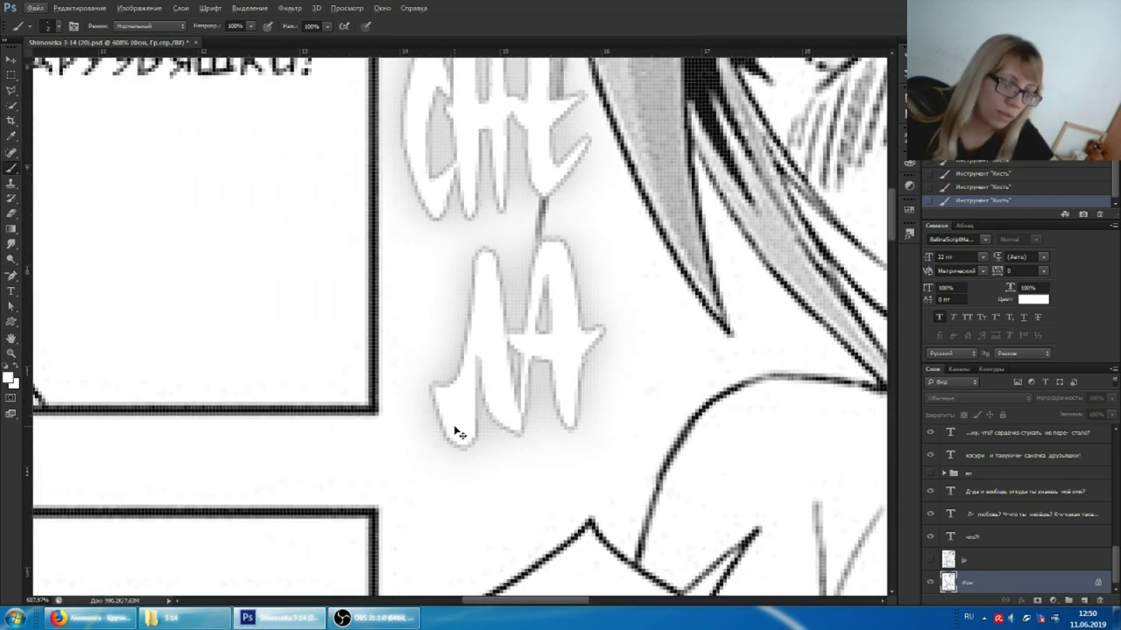
{"action": "key", "text": "ctrl+s"}
{"action": "scroll", "coordinate": [488, 344], "scroll_direction": "up", "scroll_amount": 2}
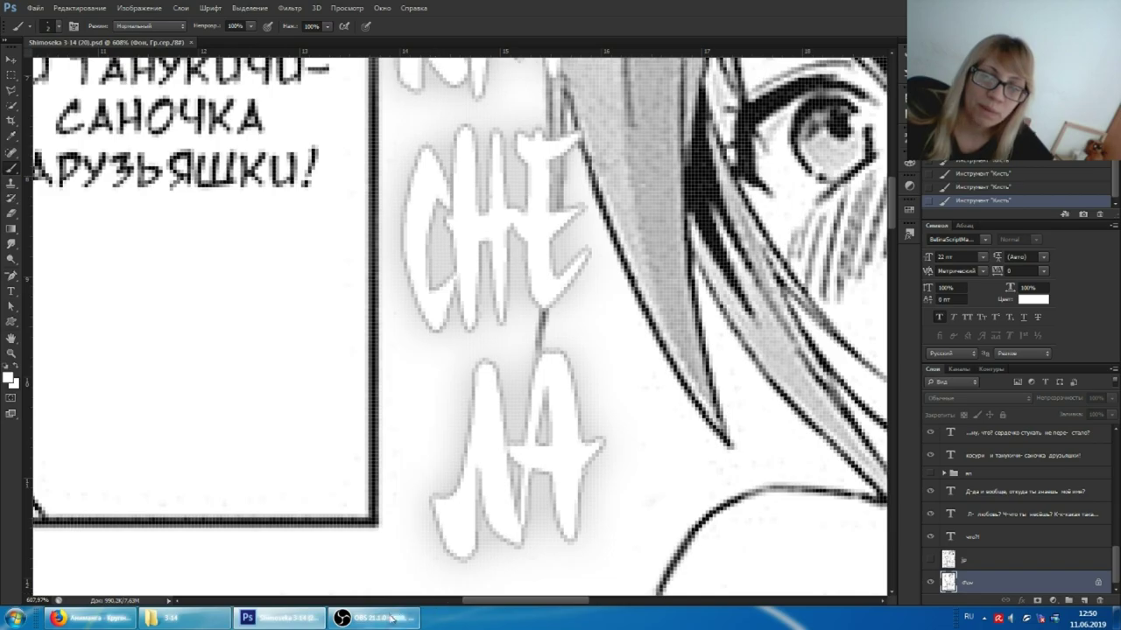
Bring OBS Studio to the front from the taskbar to stop recording
{"action": "left_click", "coordinate": [372, 618]}
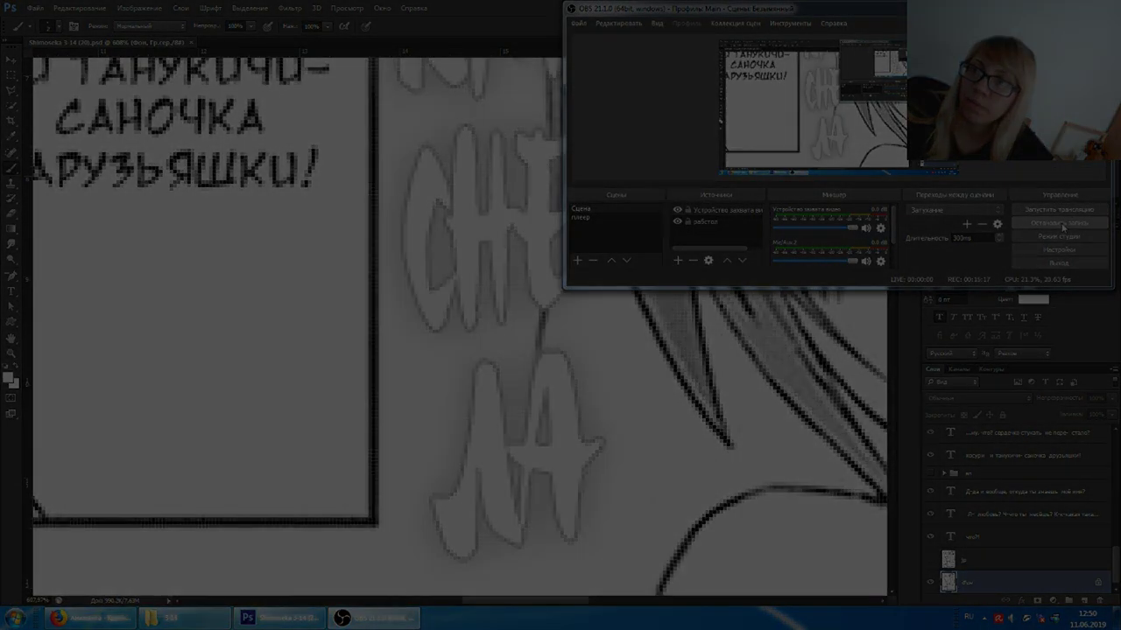